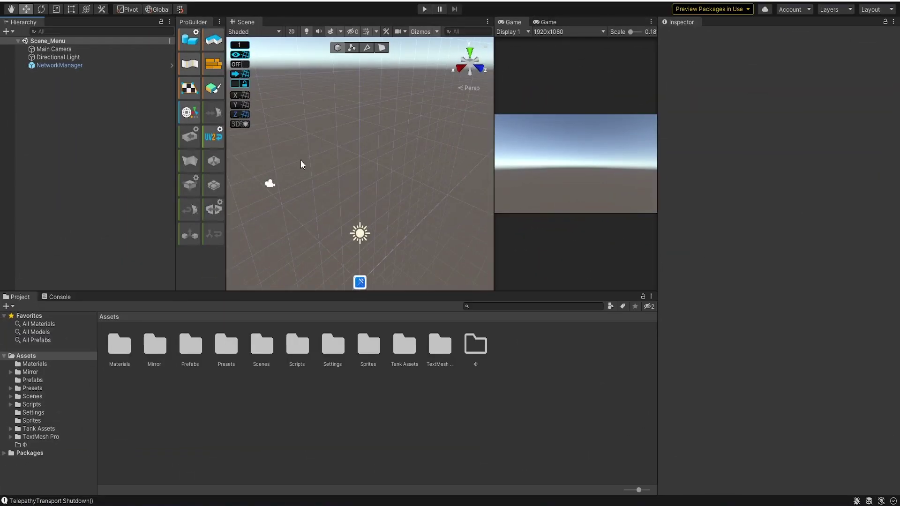
# Step: Create an empty GameObject in the Hierarchy and name it BuildingsDisplay
pyautogui.rightClick(97, 98)
pyautogui.click(124, 205)
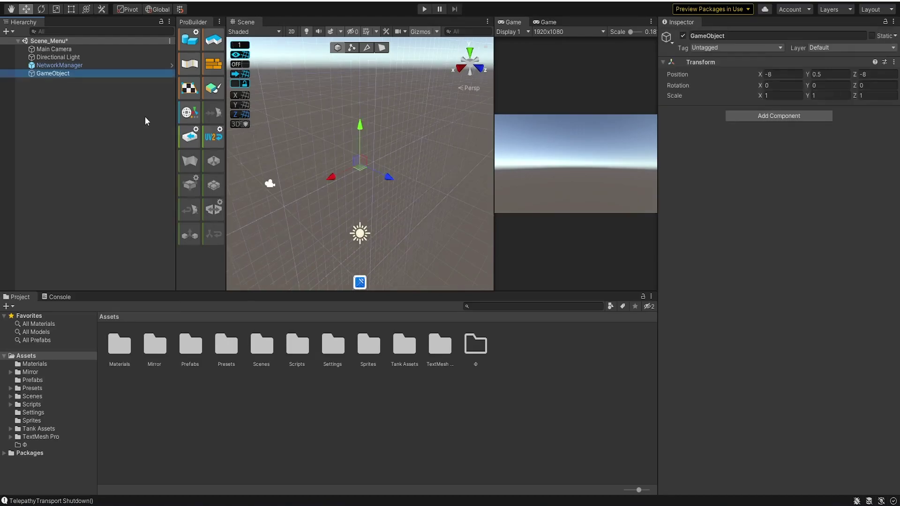
pyautogui.write('BuildingsDisplay')
pyautogui.press('Return')
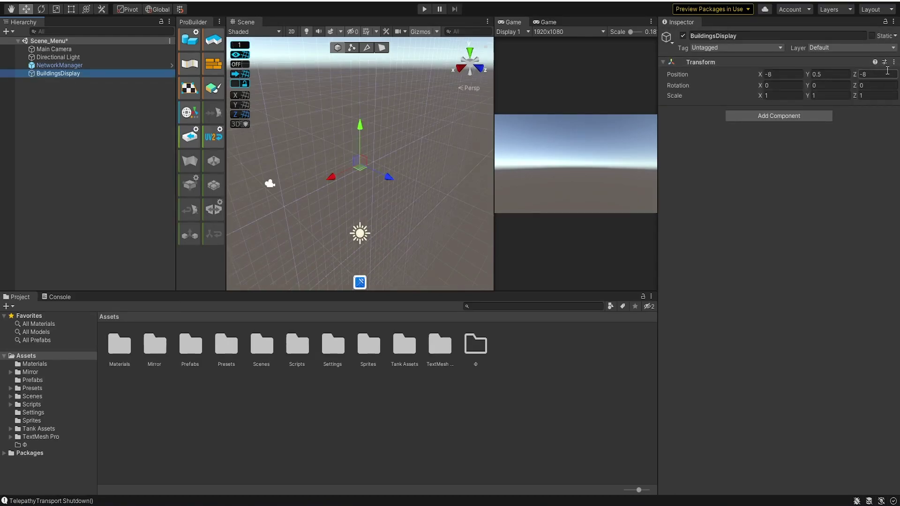
# Step: Add a Canvas under BuildingsDisplay with UI Scale Mode set to Scale With Screen Size
pyautogui.rightClick(66, 73)
pyautogui.moveTo(117, 255)
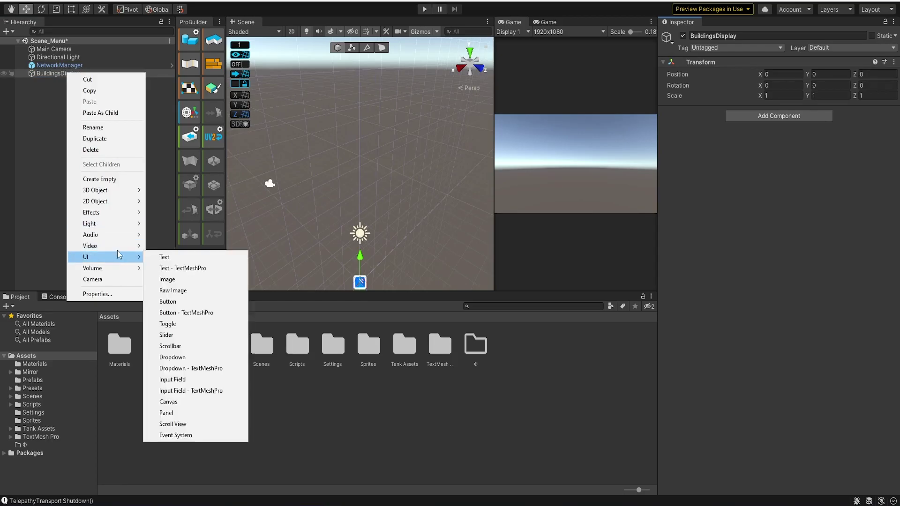
pyautogui.click(197, 404)
pyautogui.click(823, 272)
pyautogui.click(796, 285)
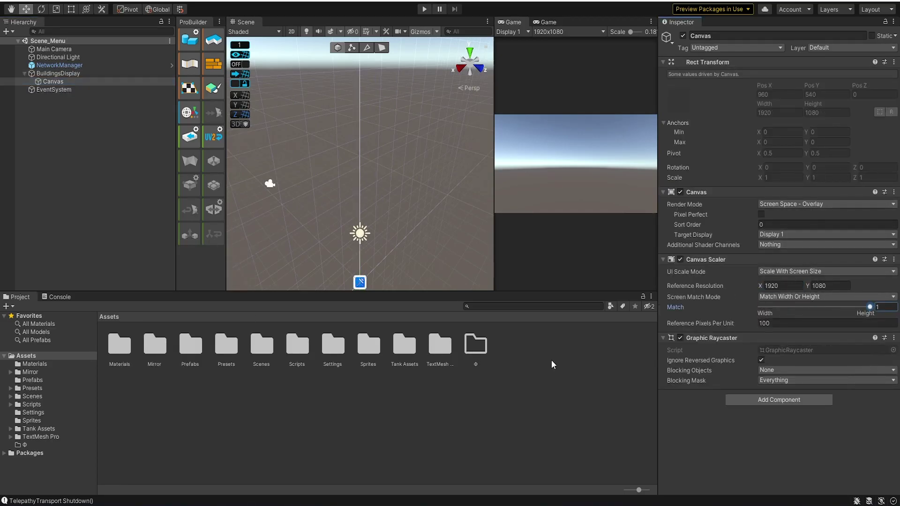
pyautogui.click(706, 435)
# Step: Read the Graphic Raycaster documentation page, then go back to Unity
pyautogui.click(875, 337)
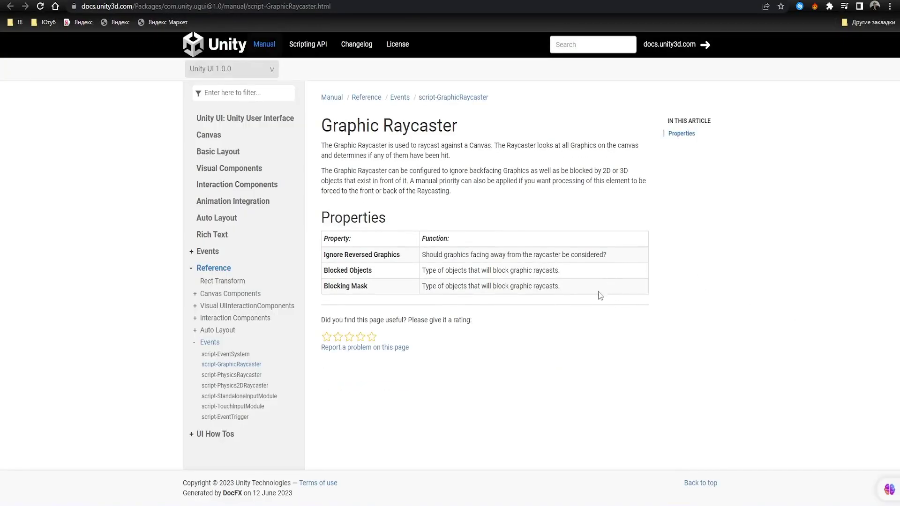
pyautogui.moveTo(602, 297)
pyautogui.mouseDown()
pyautogui.moveTo(279, 163)
pyautogui.moveTo(322, 147)
pyautogui.mouseUp()
pyautogui.rightClick(324, 147)
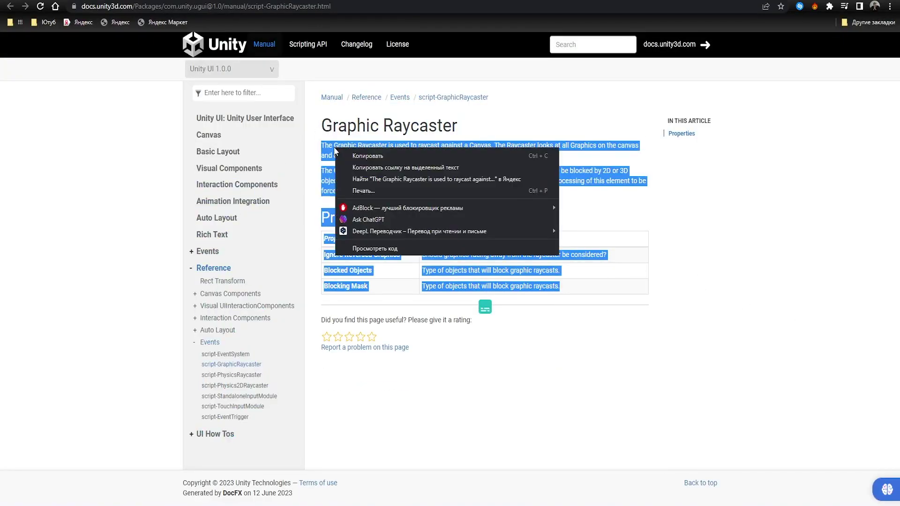
pyautogui.click(329, 149)
pyautogui.hotkey('alt', 'Tab')
# Step: Add a UI Image under the Canvas and rename it BuildingButton
pyautogui.click(69, 81)
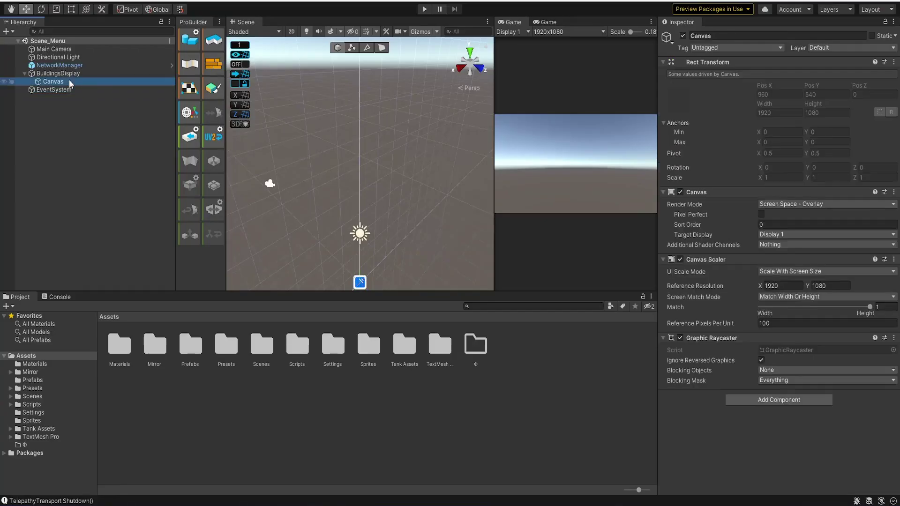
pyautogui.rightClick(69, 81)
pyautogui.moveTo(94, 264)
pyautogui.click(176, 287)
pyautogui.rightClick(66, 86)
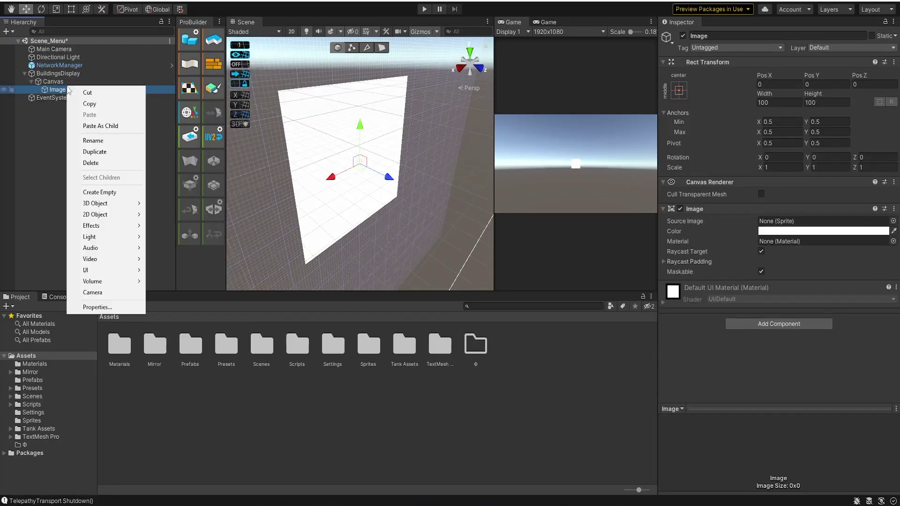
pyautogui.click(93, 140)
pyautogui.write('BuilsingButton')
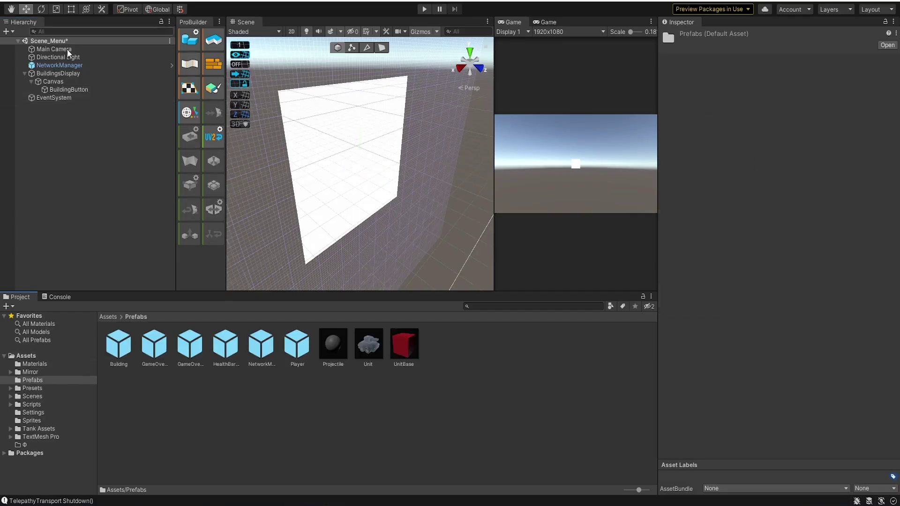
# Step: Make BuildingButton and BuildingsDisplay prefabs in Prefabs, delete BuildingsDisplay, and open its prefab
pyautogui.moveTo(89, 89); pyautogui.dragTo(516, 364)
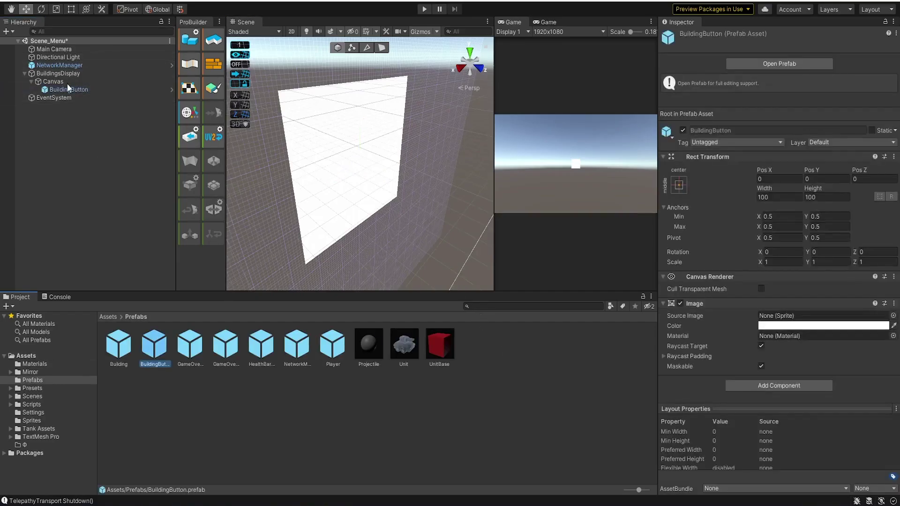
pyautogui.click(555, 351)
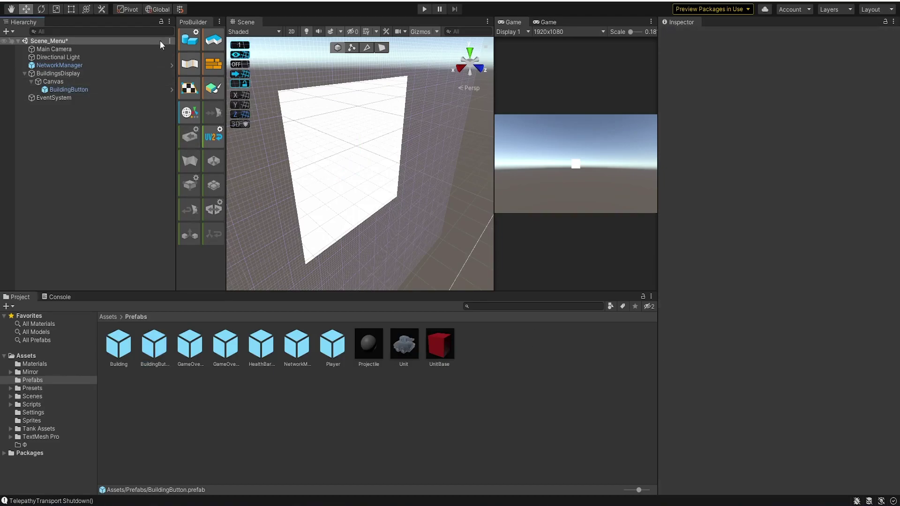
pyautogui.moveTo(58, 73); pyautogui.dragTo(328, 375)
pyautogui.click(129, 74)
pyautogui.press('Delete')
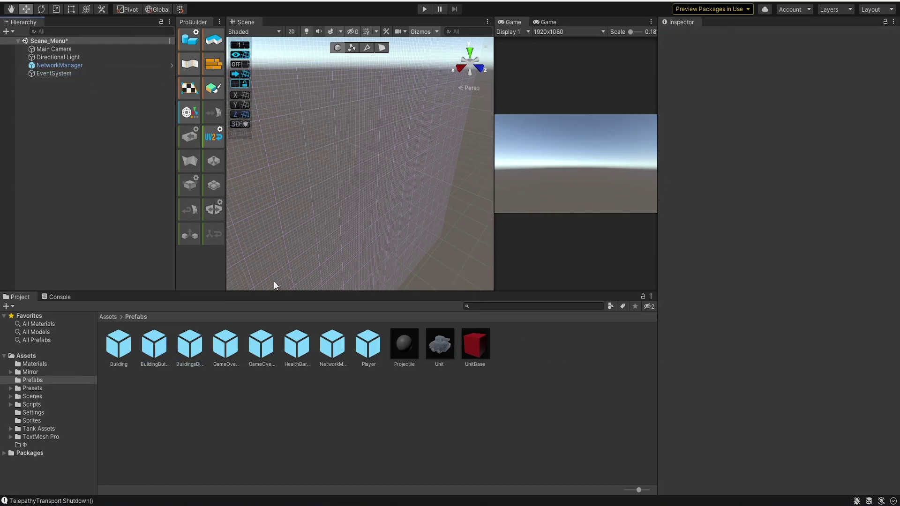
pyautogui.click(256, 400)
pyautogui.doubleClick(199, 353)
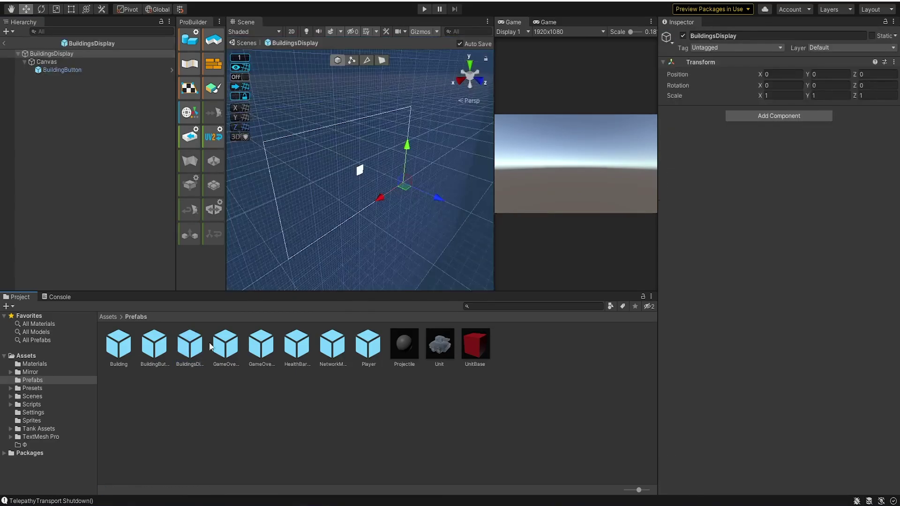
# Step: Open BuildingButton in context and add a UI Image child to it
pyautogui.click(170, 69)
pyautogui.click(52, 62)
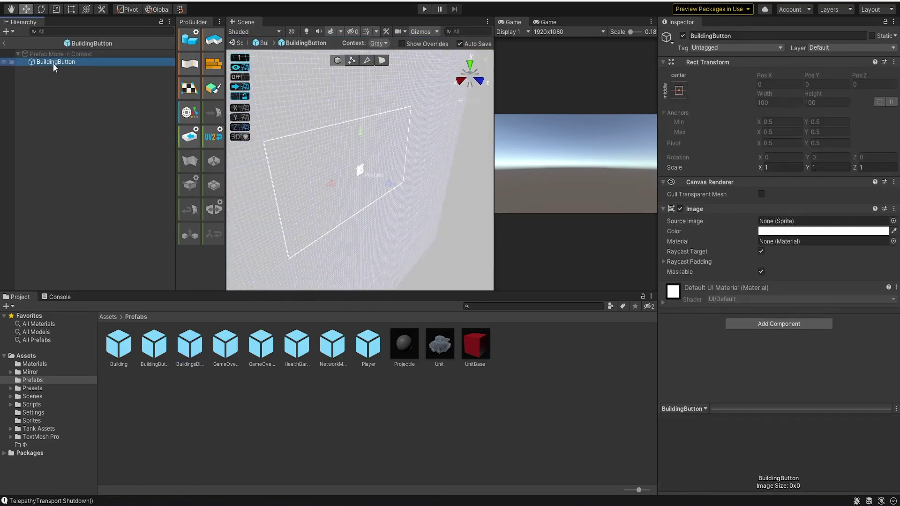
pyautogui.rightClick(53, 63)
pyautogui.moveTo(103, 211)
pyautogui.moveTo(77, 248)
pyautogui.click(155, 270)
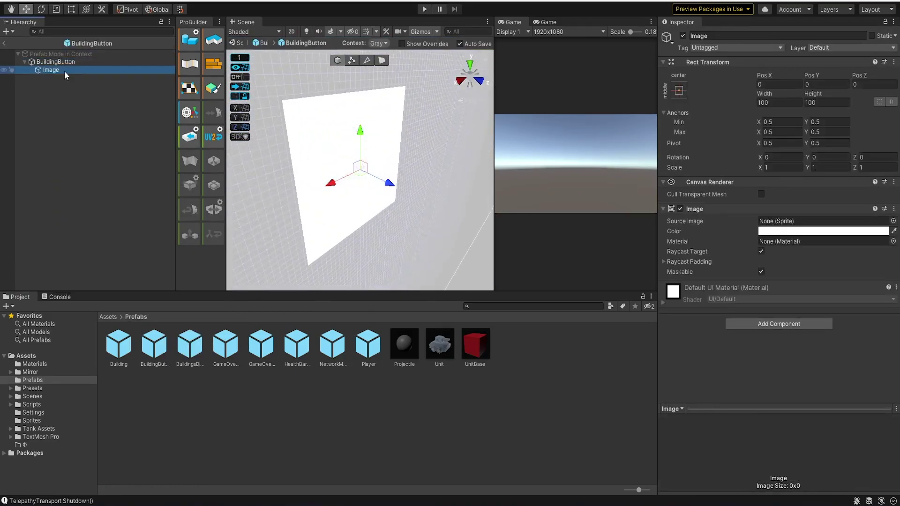
# Step: Set BuildingButton's colour to grey and switch to the Rect Tool
pyautogui.click(55, 61)
pyautogui.click(796, 231)
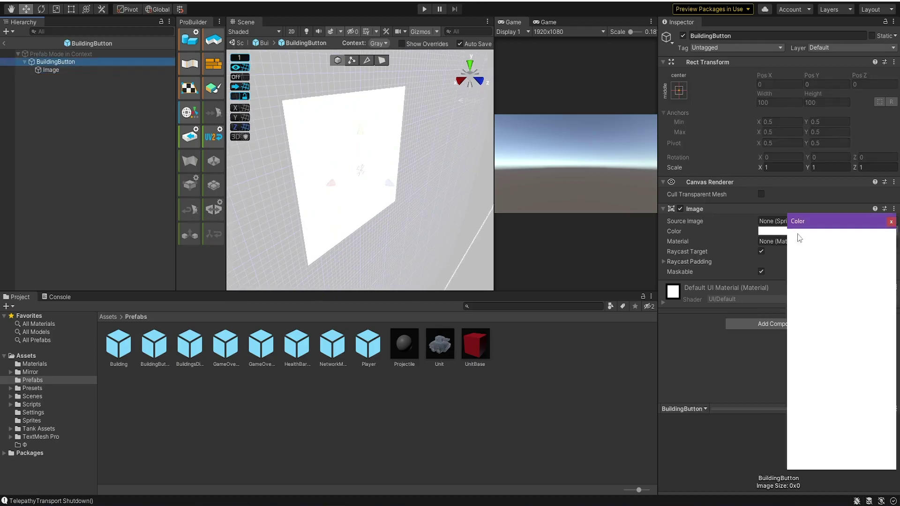
pyautogui.click(819, 306)
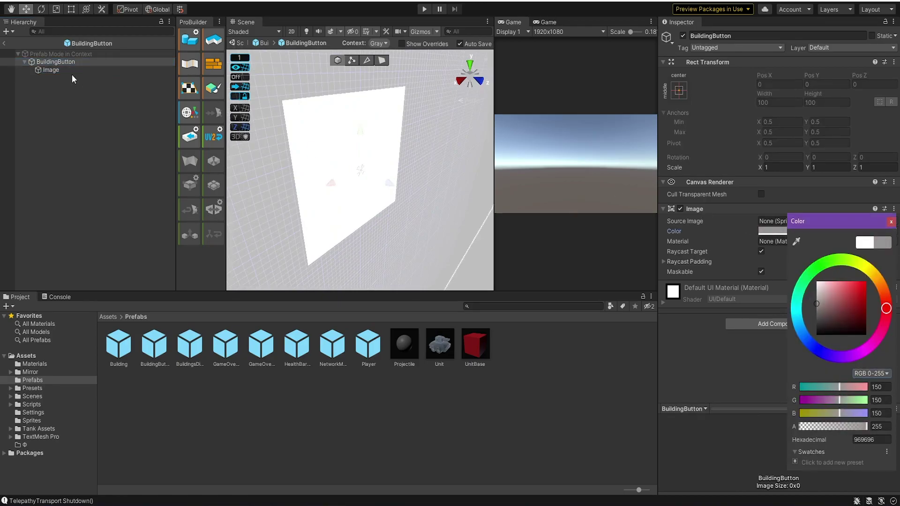
pyautogui.click(57, 70)
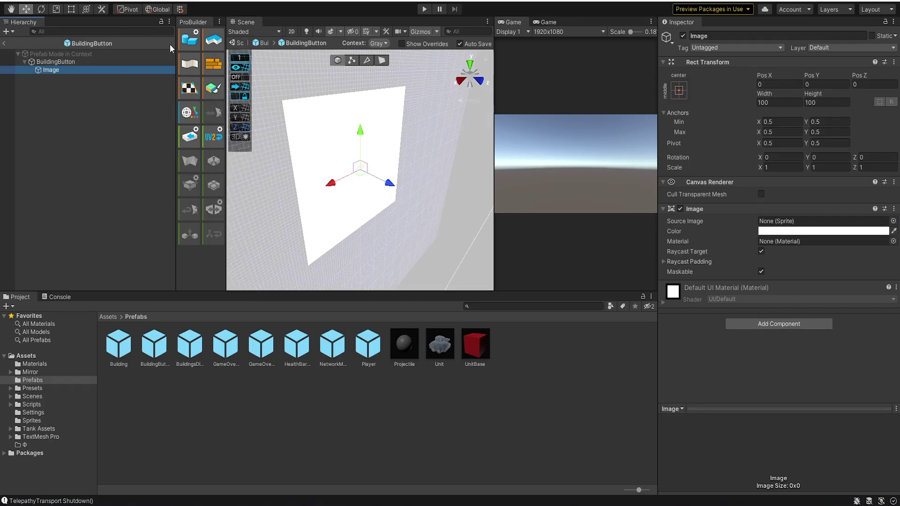
pyautogui.click(24, 9)
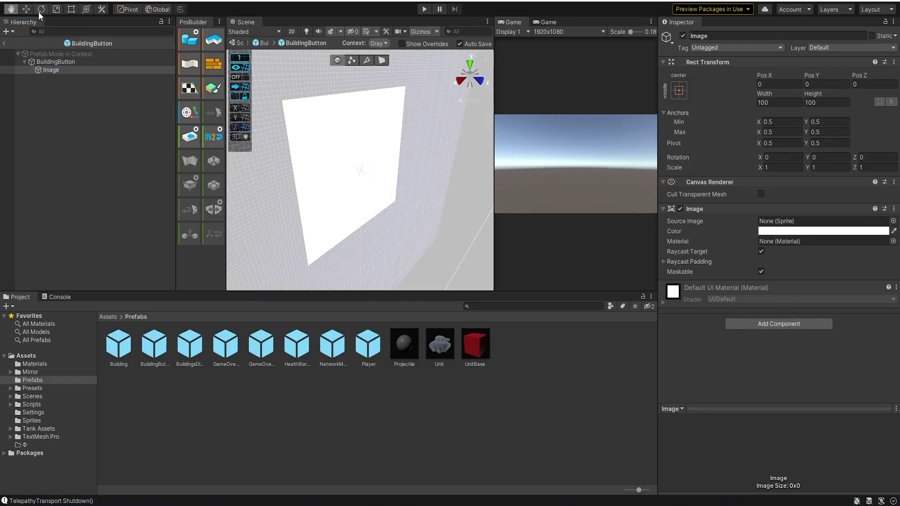
pyautogui.click(71, 9)
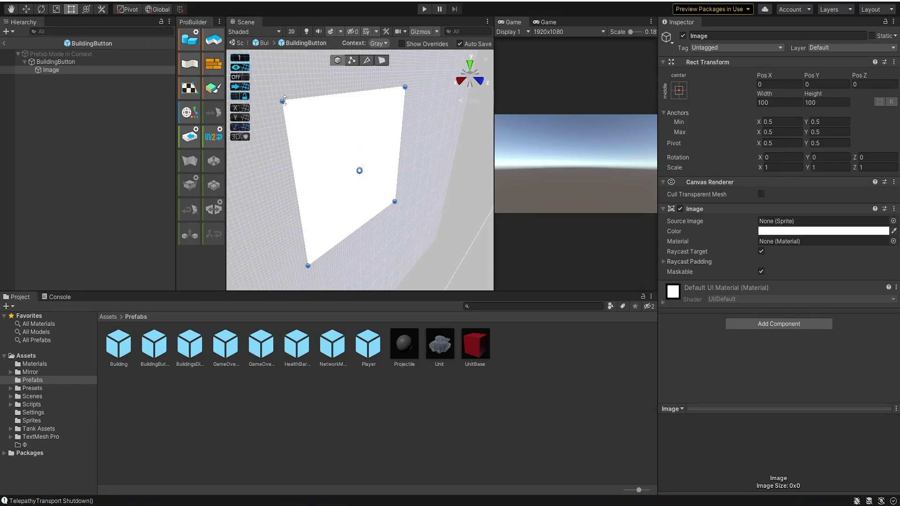
# Step: Size the Image child to 70×70 and position it at 0, 0
pyautogui.keyDown('alt'); pyautogui.keyDown('shift'); pyautogui.moveTo(284, 99); pyautogui.dragTo(310, 126); pyautogui.keyUp('shift'); pyautogui.keyUp('alt')
pyautogui.click(794, 102)
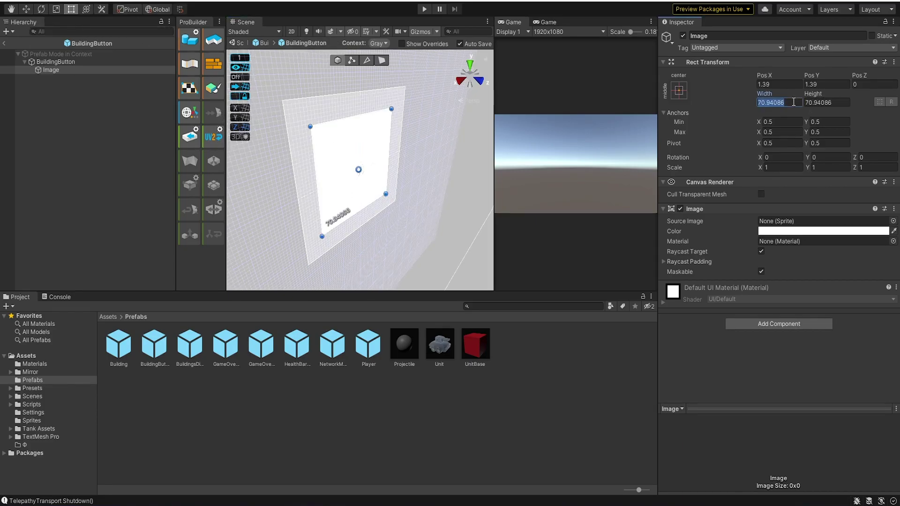
pyautogui.write('70')
pyautogui.press('Tab')
pyautogui.write('70')
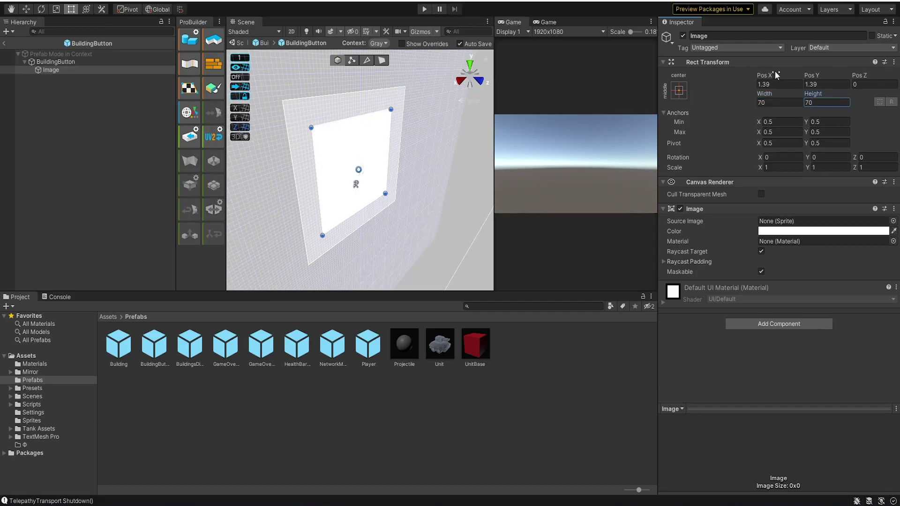
pyautogui.click(789, 85)
pyautogui.write('0')
pyautogui.press('Tab')
pyautogui.write('0')
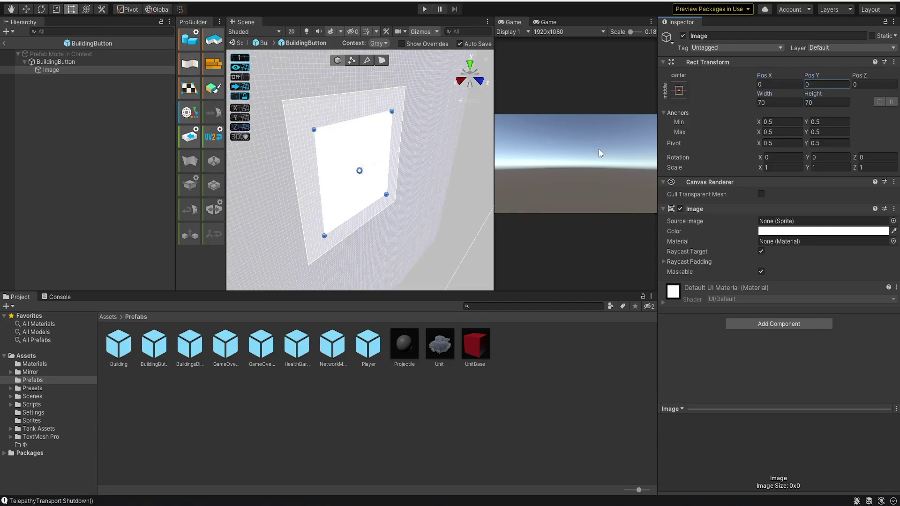
pyautogui.click(323, 141)
# Step: Stretch the Image to fill its parent with insets of 10 on every side, then view in 2D
pyautogui.click(678, 90)
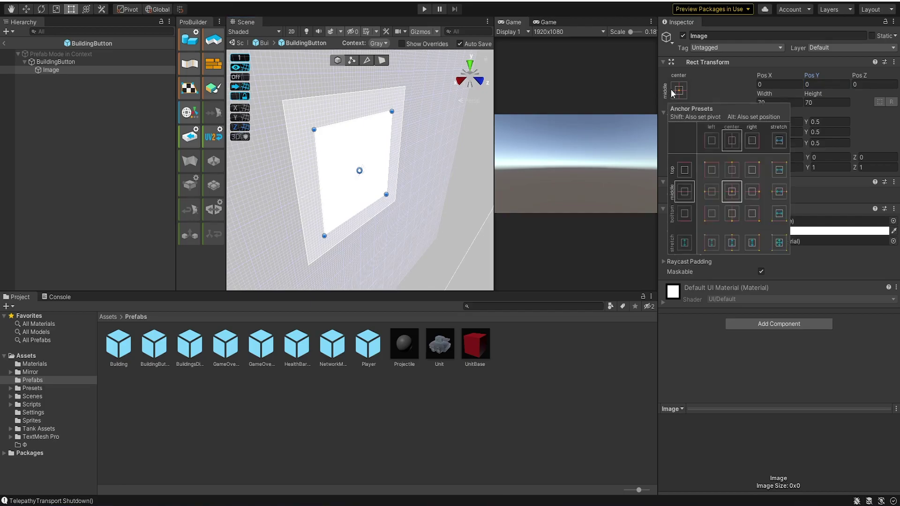
pyautogui.keyDown('alt'); pyautogui.click(779, 242); pyautogui.keyUp('alt')
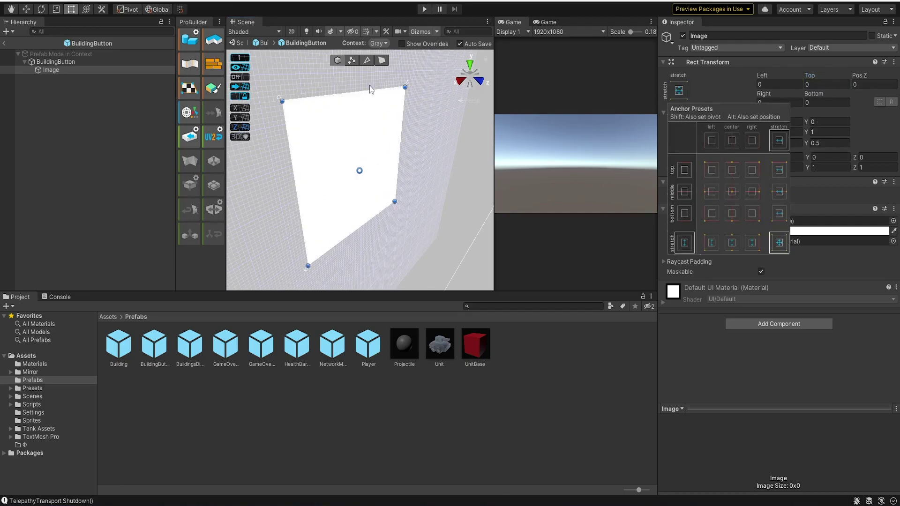
pyautogui.click(72, 63)
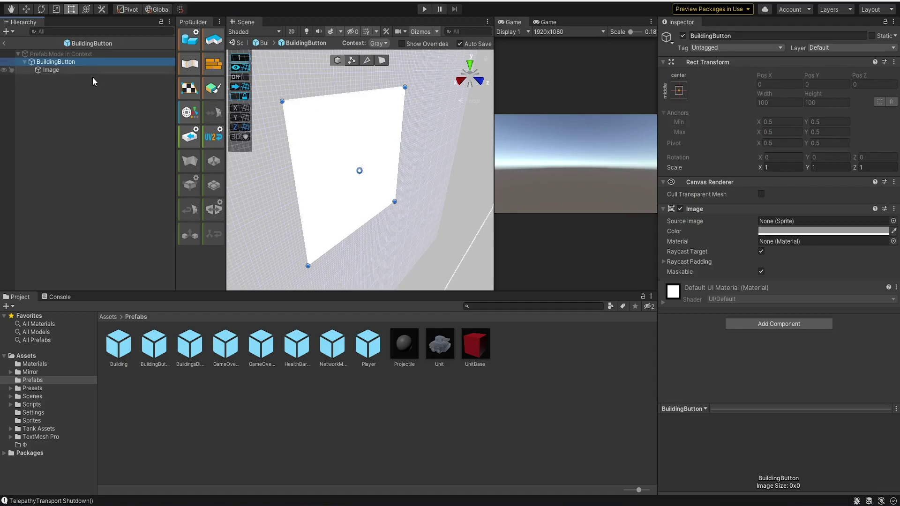
pyautogui.press('Down')
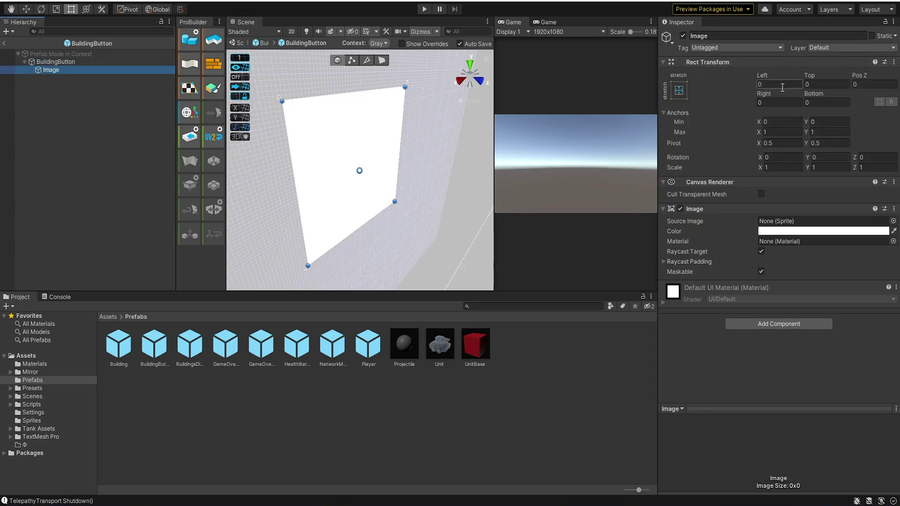
pyautogui.click(780, 84)
pyautogui.write('10')
pyautogui.press('Tab')
pyautogui.press('Tab')
pyautogui.press('Tab')
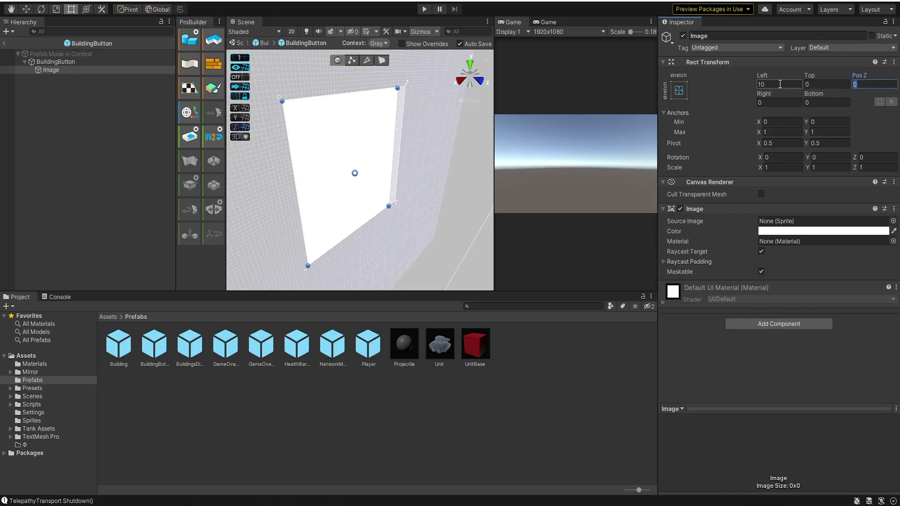
pyautogui.write('10')
pyautogui.press('Tab')
pyautogui.write('10')
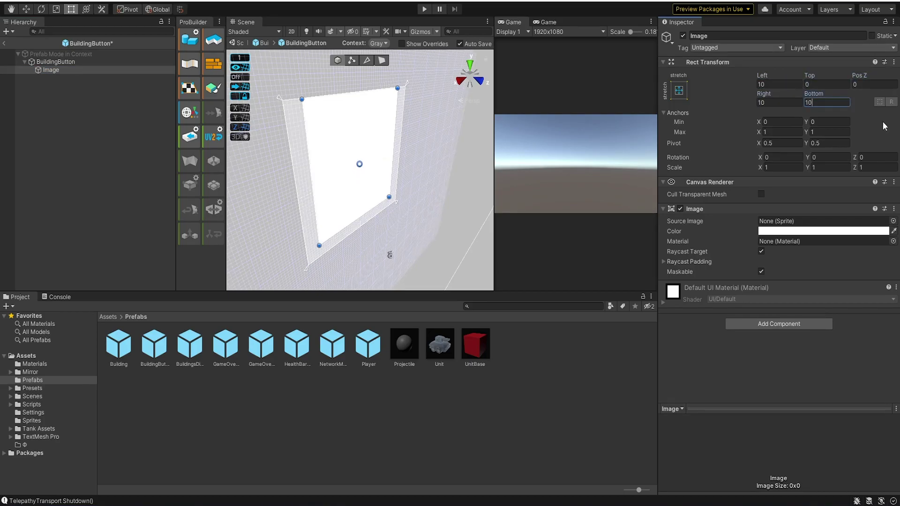
pyautogui.click(826, 82)
pyautogui.write('10')
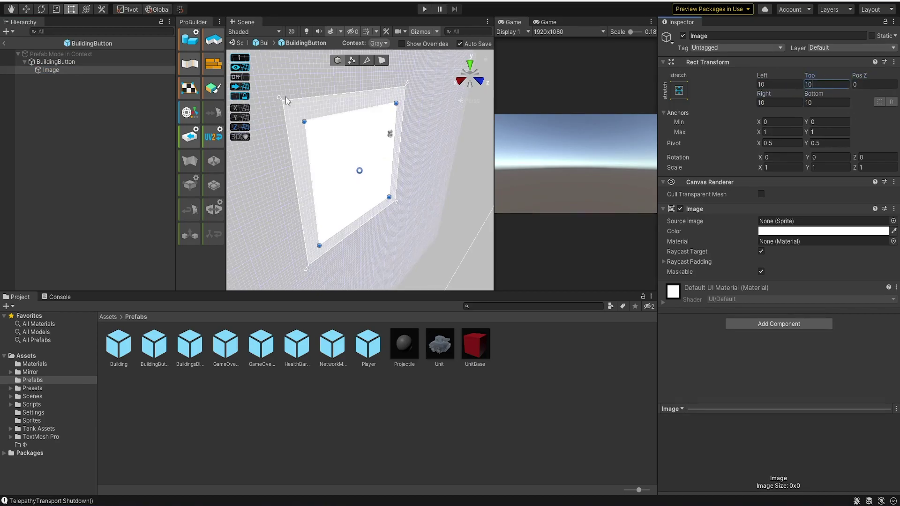
pyautogui.click(291, 31)
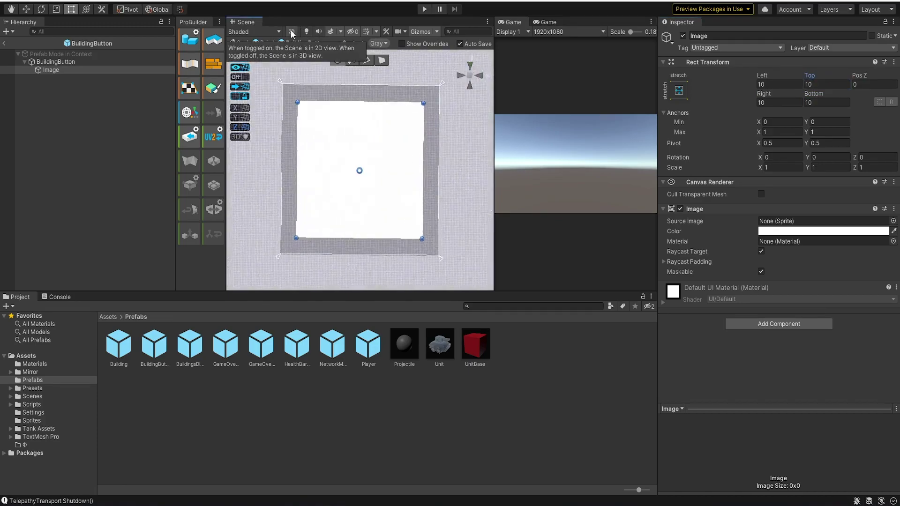
# Step: Rename the Image to BuildingIcon and add a Text - TextMeshPro child under BuildingButton
pyautogui.click(54, 72)
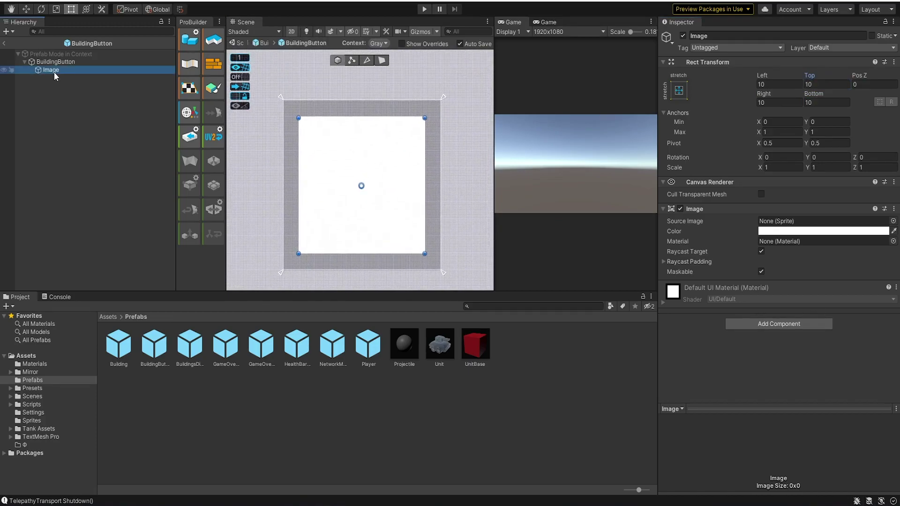
pyautogui.write('BuildingIcon')
pyautogui.press('Return')
pyautogui.rightClick(84, 63)
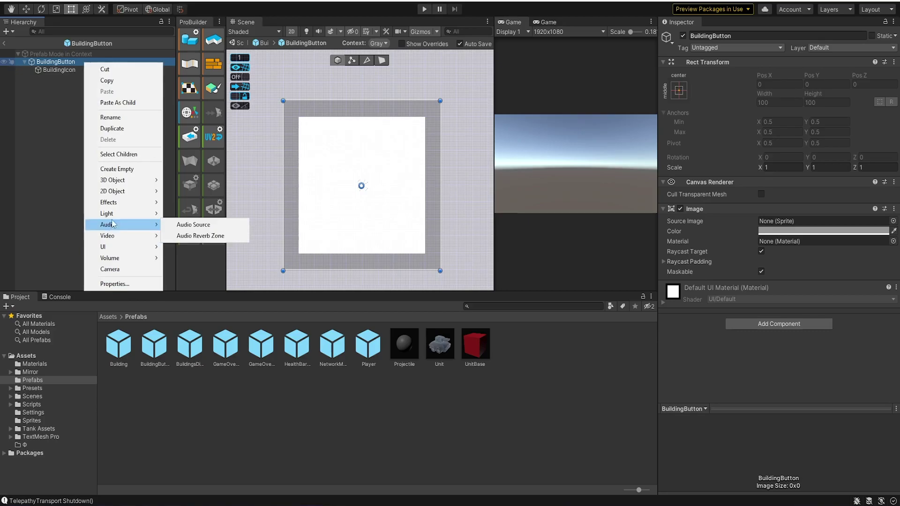
pyautogui.moveTo(141, 246)
pyautogui.click(183, 258)
# Step: Place the text at -50, -50 with width 100 and height 25
pyautogui.click(772, 84)
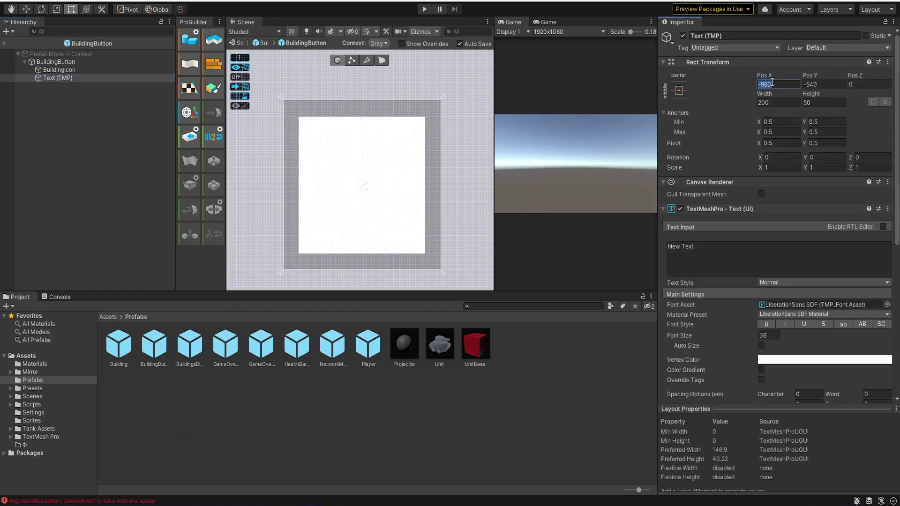
pyautogui.write('-50')
pyautogui.press('Tab')
pyautogui.write('-50')
pyautogui.click(777, 102)
pyautogui.write('1')
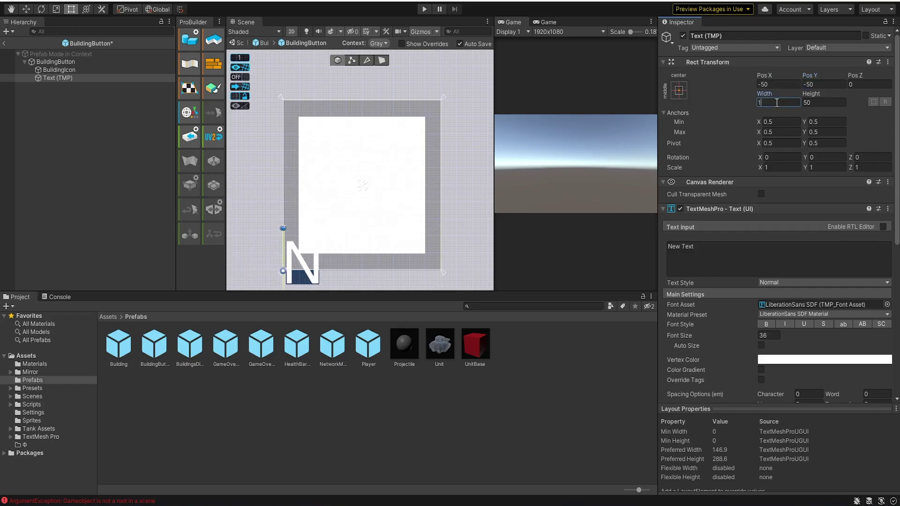
pyautogui.write('00')
pyautogui.press('Tab')
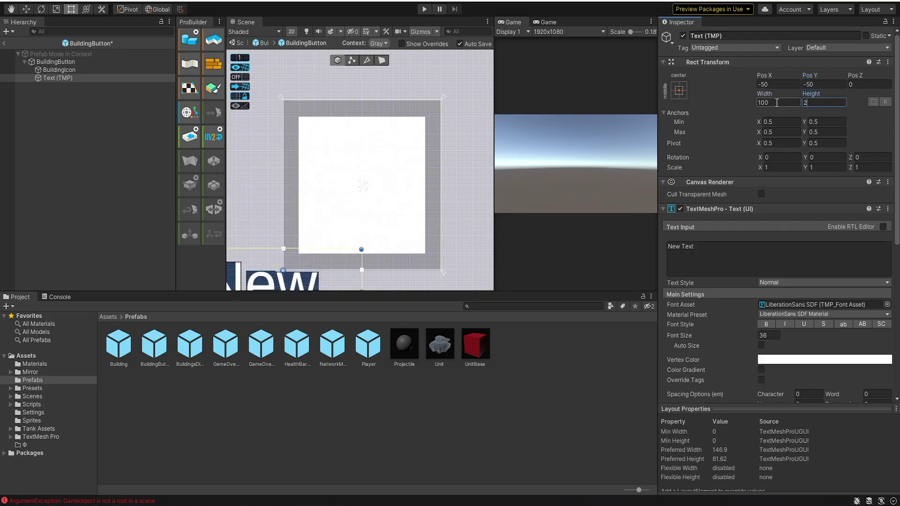
pyautogui.write('25')
pyautogui.press('Return')
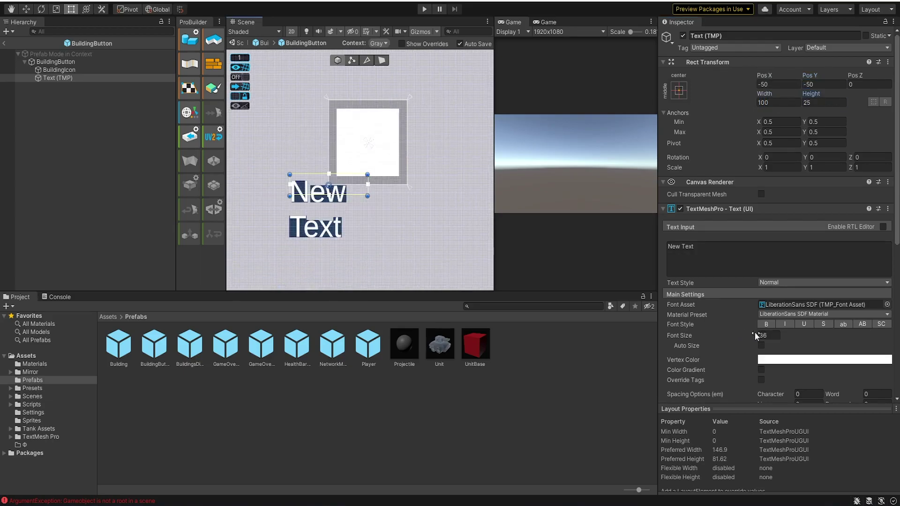
# Step: Set the text's font size to 20 and its pivot X to 0
pyautogui.click(769, 336)
pyautogui.write('20')
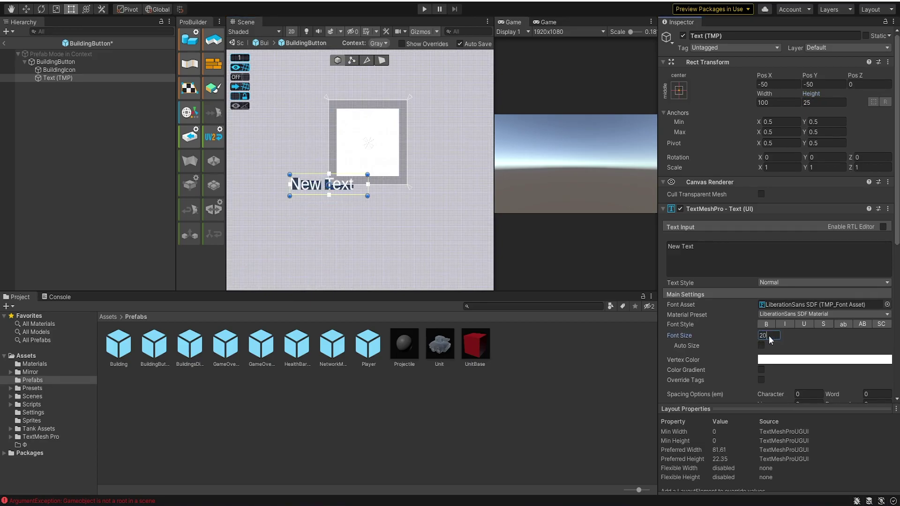
pyautogui.click(405, 184)
pyautogui.click(313, 187)
pyautogui.scroll(1, 313, 186)
pyautogui.scroll(2, 313, 186)
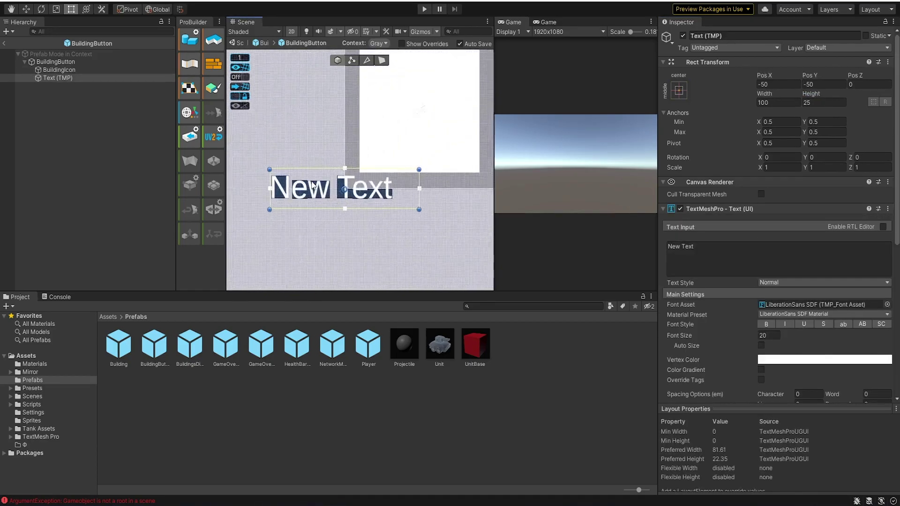
pyautogui.click(778, 143)
pyautogui.write('0')
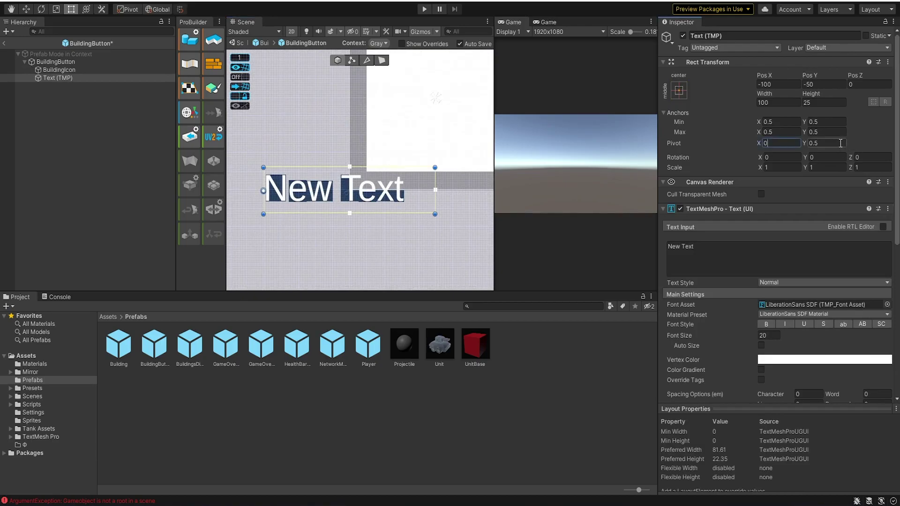
pyautogui.click(840, 143)
# Step: Set pivot Y to 0 for a 0,0 pivot and change the label text to 100000
pyautogui.write('0')
pyautogui.press('Return')
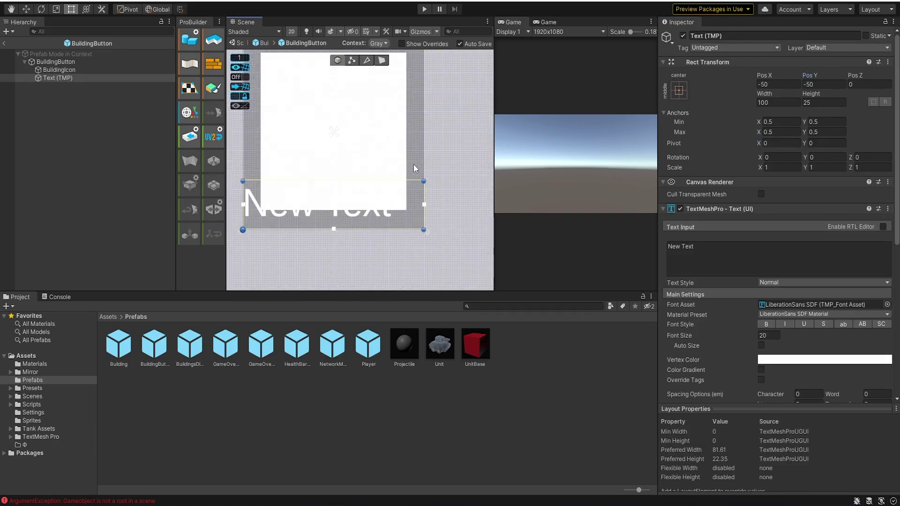
pyautogui.moveTo(243, 207); pyautogui.dragTo(293, 218, button='middle')
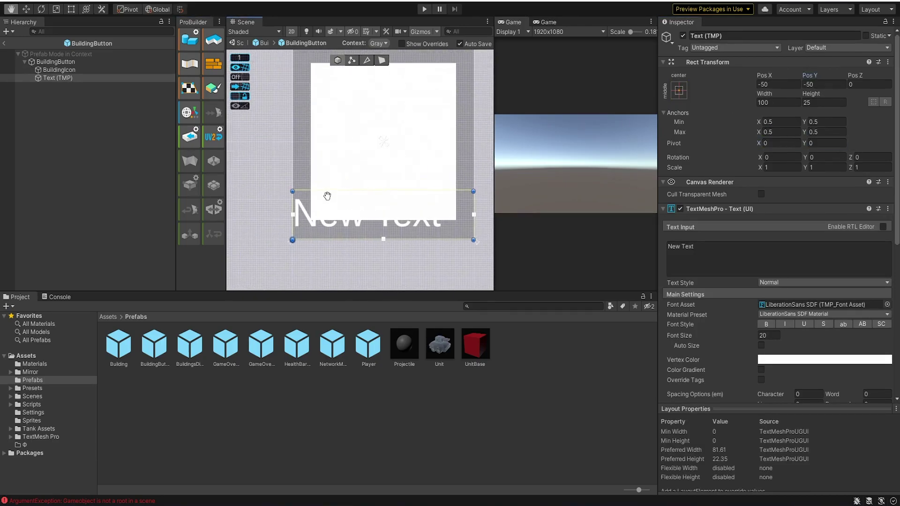
pyautogui.click(59, 70)
pyautogui.click(57, 77)
pyautogui.click(713, 248)
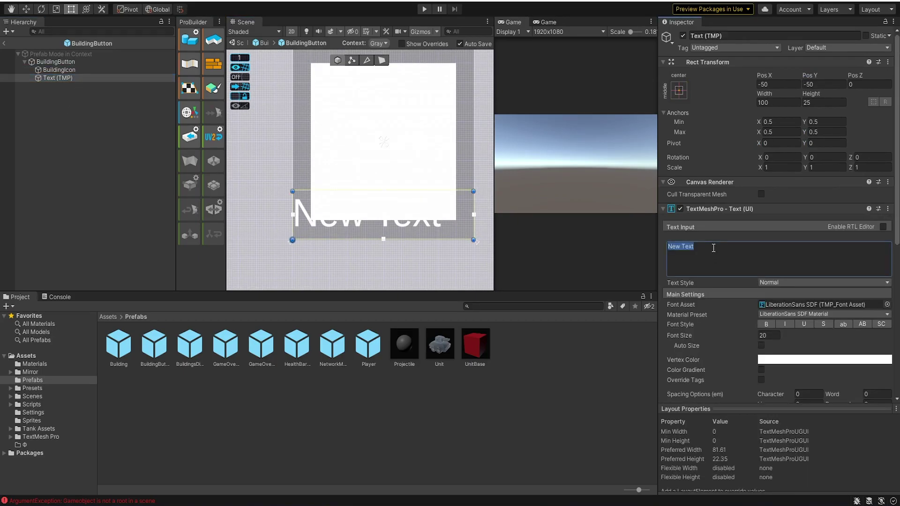
pyautogui.write('10000')
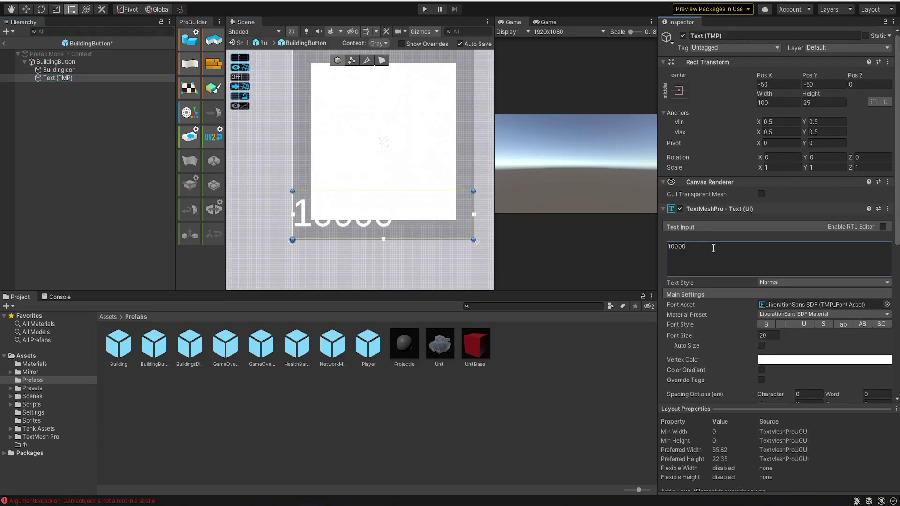
pyautogui.write('0')
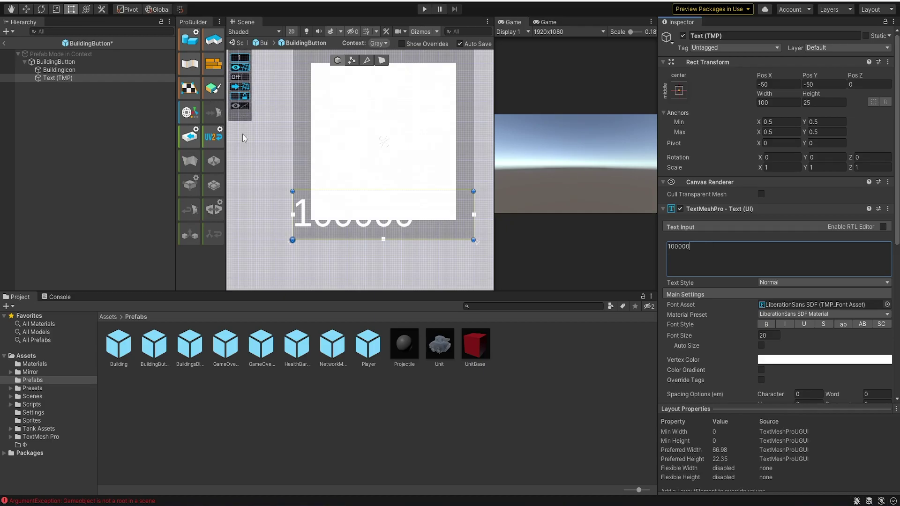
# Step: Make the label bold, centre-middle aligned, and rename it BuildingPriceText
pyautogui.click(766, 324)
pyautogui.scroll(-6, 725, 309)
pyautogui.scroll(2, 824, 270)
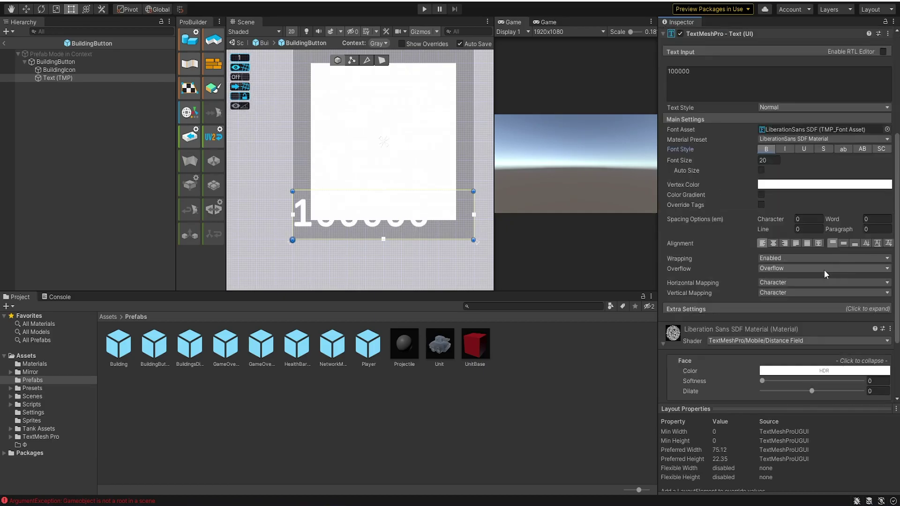
pyautogui.click(774, 243)
pyautogui.click(844, 244)
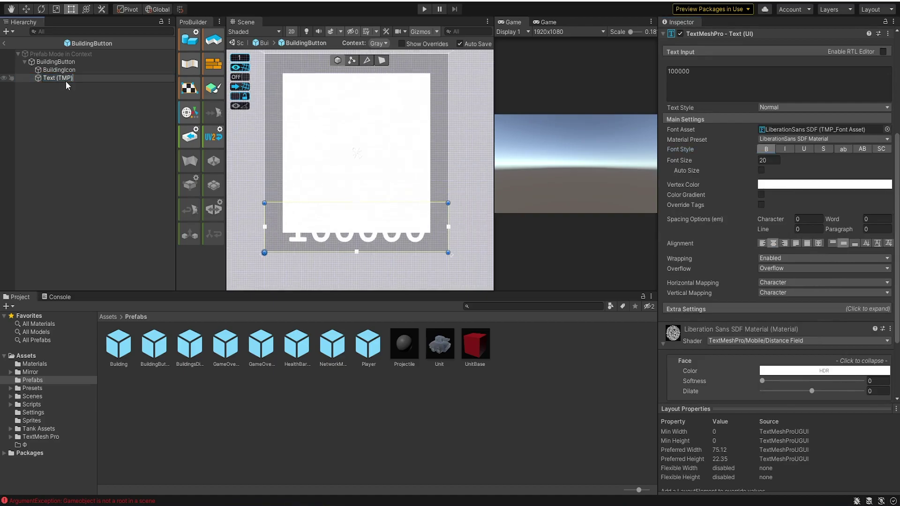
pyautogui.write('Text')
pyautogui.press('Return')
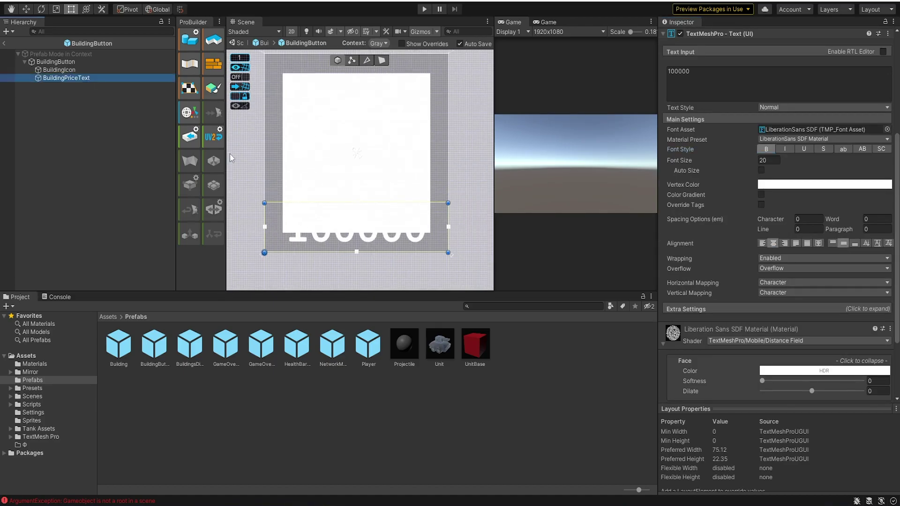
# Step: Move the price text down to sit just below the icon
pyautogui.scroll(-5, 288, 160)
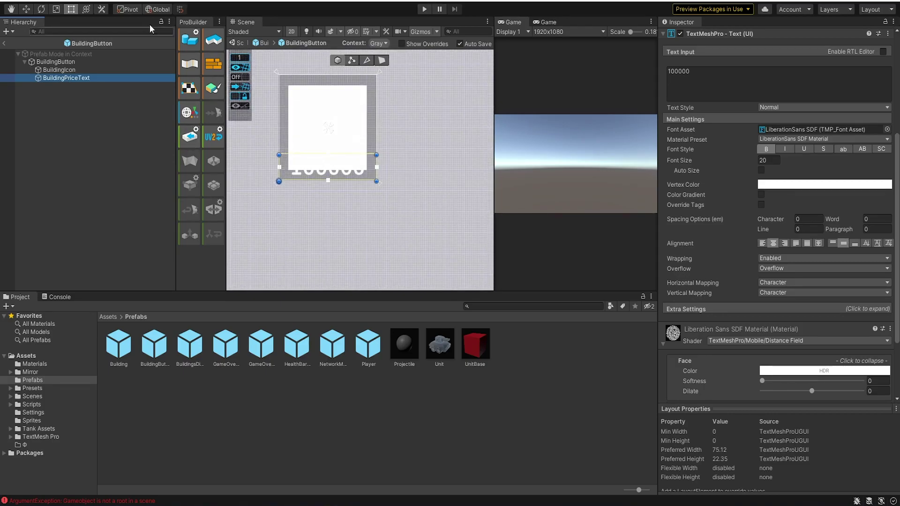
pyautogui.click(26, 9)
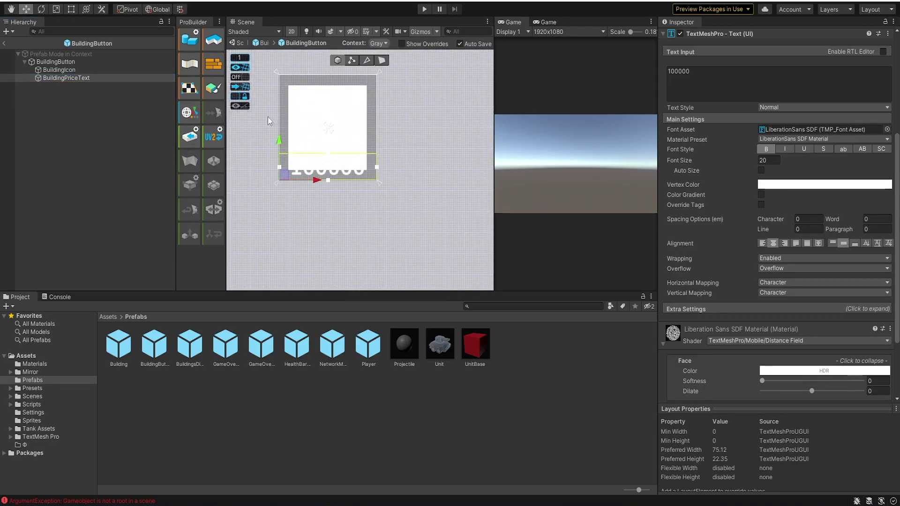
pyautogui.moveTo(277, 137); pyautogui.dragTo(276, 176)
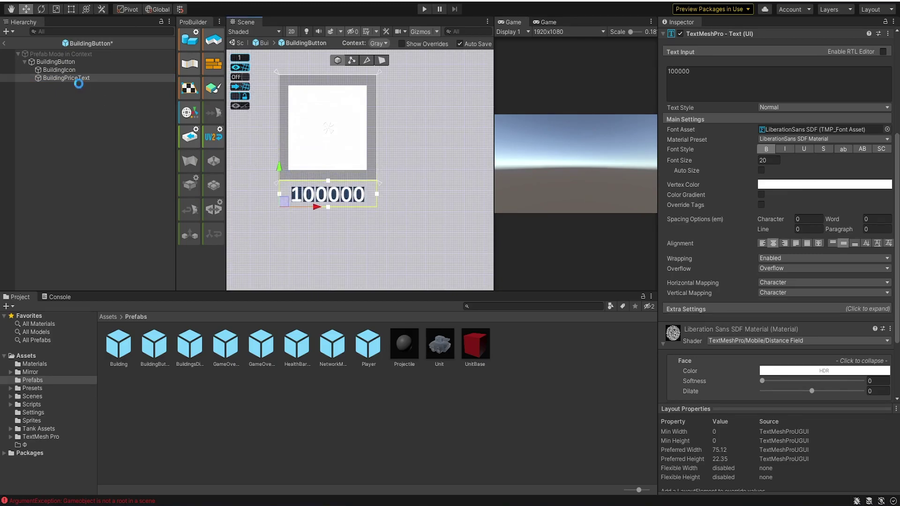
# Step: Try duplicating BuildingButton, undo it, and leave prefab editing
pyautogui.click(56, 62)
pyautogui.press('f')
pyautogui.hotkey('ctrl', 'd')
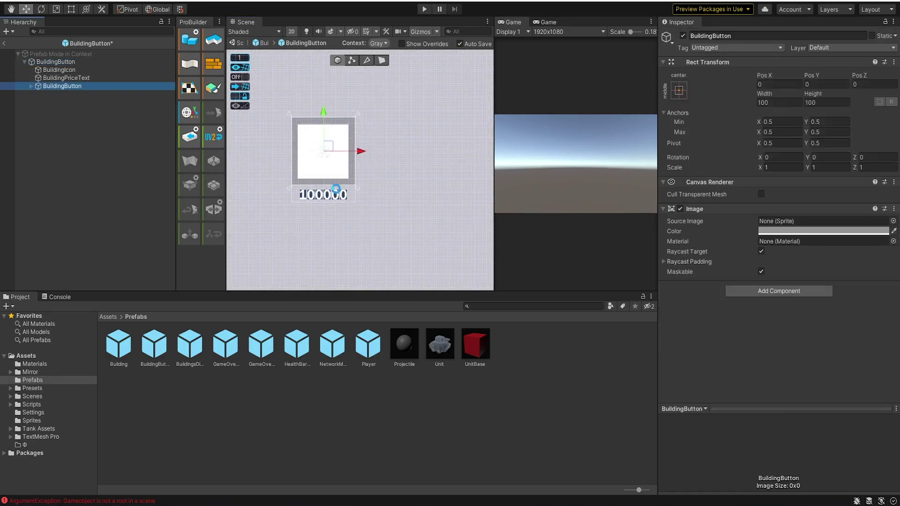
pyautogui.moveTo(364, 151); pyautogui.dragTo(449, 159)
pyautogui.hotkey('ctrl', 'z')
pyautogui.hotkey('ctrl', 'z')
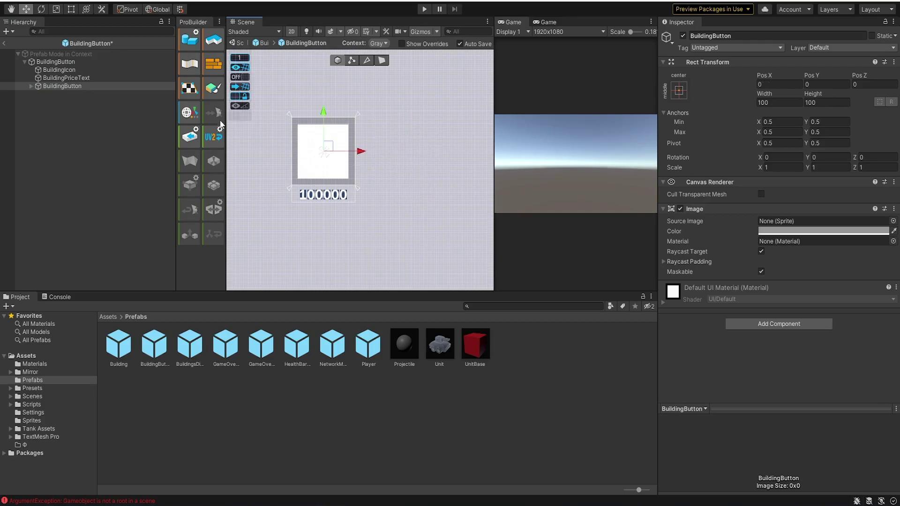
pyautogui.click(5, 43)
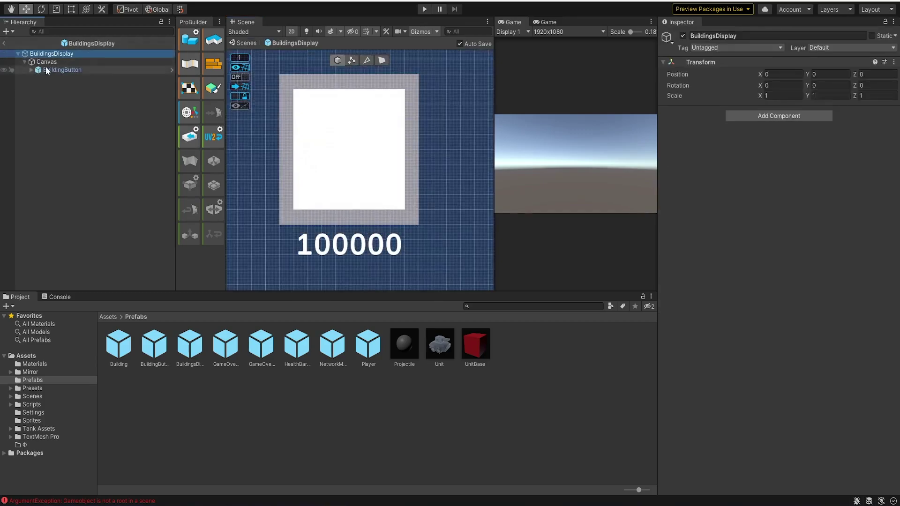
# Step: Anchor BuildingButton to the bottom-right corner using the anchor presets
pyautogui.scroll(-5, 308, 151)
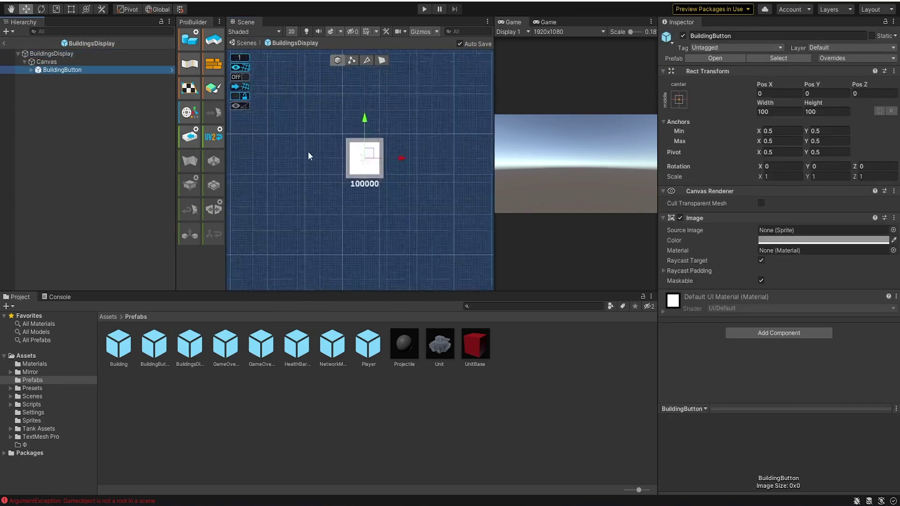
pyautogui.scroll(-4, 324, 154)
pyautogui.click(679, 99)
pyautogui.keyDown('alt'); pyautogui.keyDown('shift'); pyautogui.click(752, 200); pyautogui.keyUp('shift'); pyautogui.keyUp('alt')
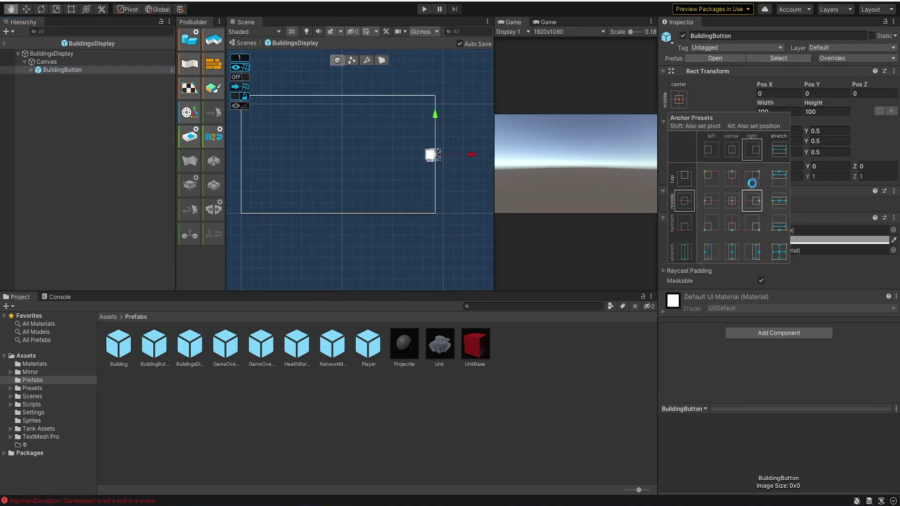
pyautogui.keyDown('alt'); pyautogui.keyDown('shift'); pyautogui.click(752, 179); pyautogui.keyUp('shift'); pyautogui.keyUp('alt')
pyautogui.keyDown('alt'); pyautogui.keyDown('shift'); pyautogui.click(752, 222); pyautogui.keyUp('shift'); pyautogui.keyUp('alt')
pyautogui.keyDown('alt'); pyautogui.keyDown('shift'); pyautogui.click(730, 224); pyautogui.keyUp('shift'); pyautogui.keyUp('alt')
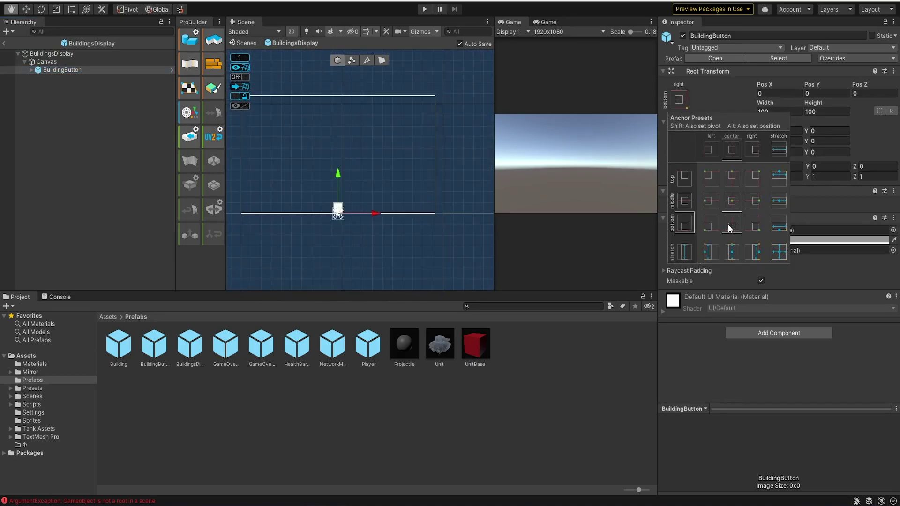
pyautogui.keyDown('alt'); pyautogui.keyDown('shift'); pyautogui.click(752, 200); pyautogui.keyUp('shift'); pyautogui.keyUp('alt')
pyautogui.keyDown('alt'); pyautogui.keyDown('shift'); pyautogui.click(752, 224); pyautogui.keyUp('shift'); pyautogui.keyUp('alt')
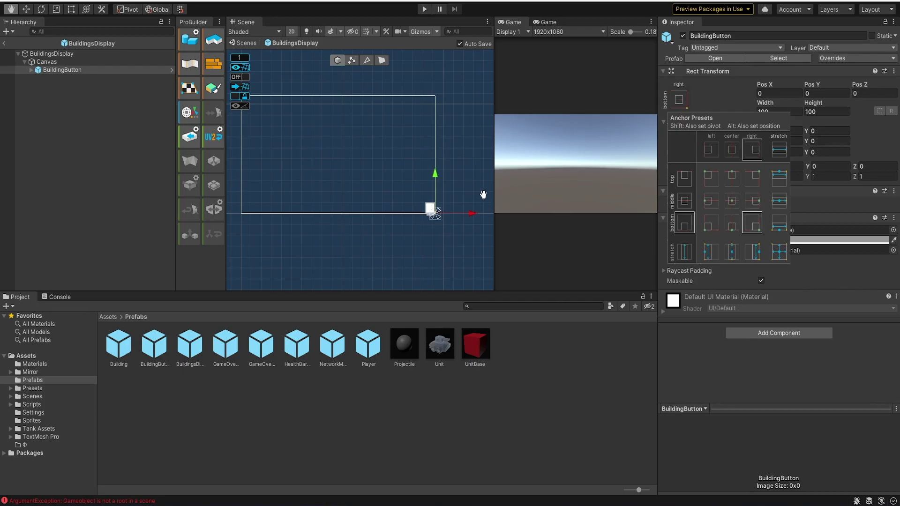
# Step: Set the button's position to X -40 and keep Y at 45
pyautogui.press('w')
pyautogui.scroll(5, 426, 190)
pyautogui.moveTo(428, 248); pyautogui.dragTo(419, 238)
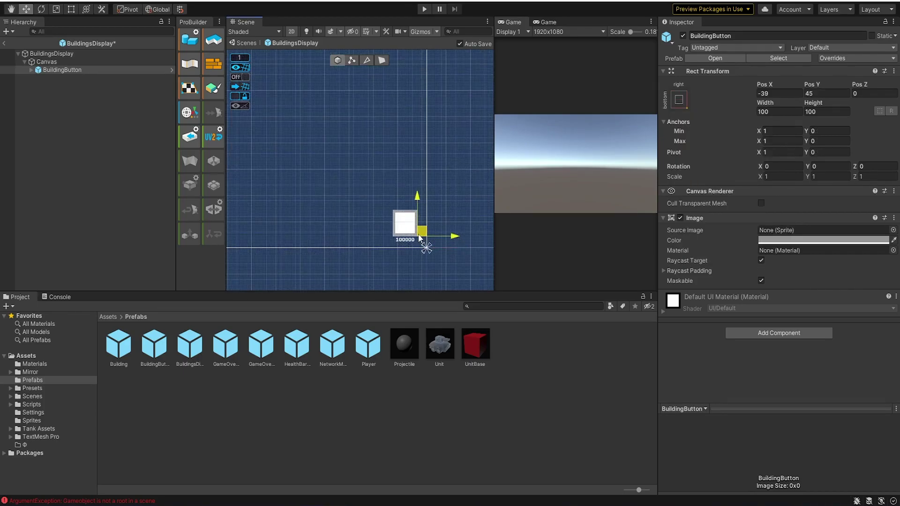
pyautogui.click(769, 93)
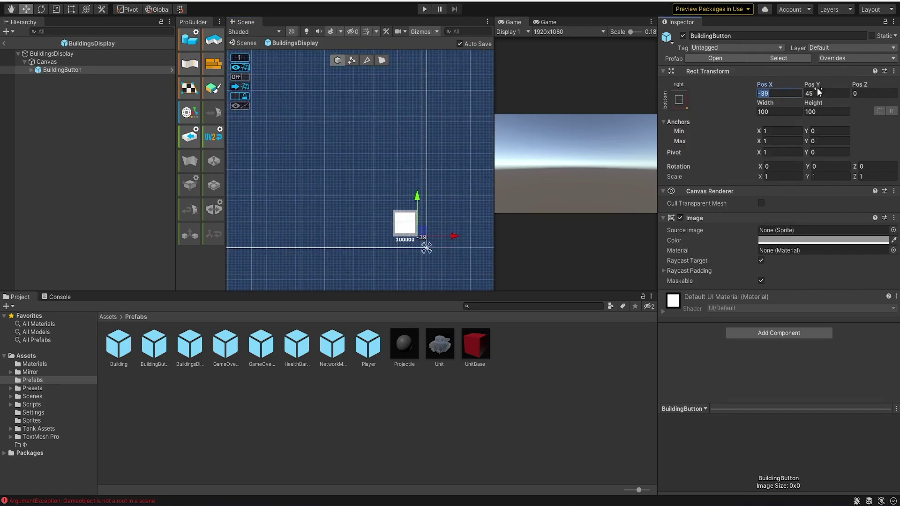
pyautogui.write('-40')
pyautogui.press('Tab')
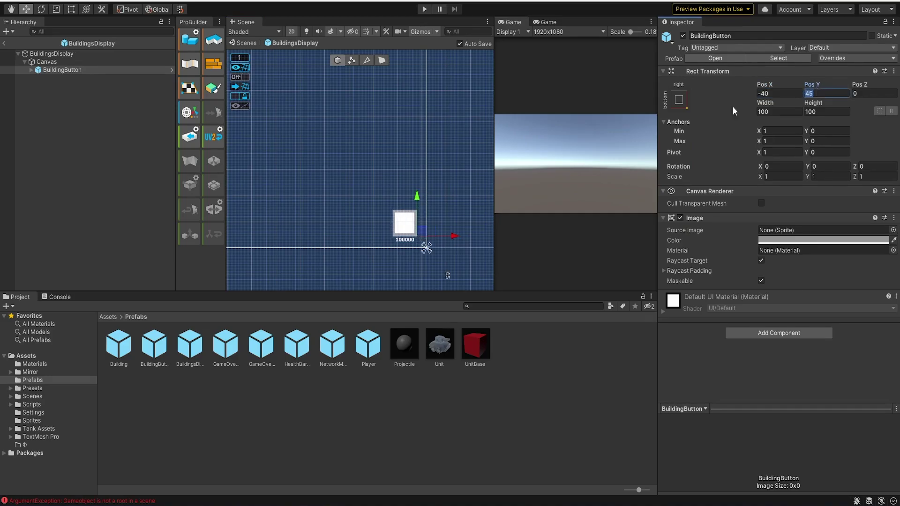
pyautogui.press('Return')
# Step: Leave prefab mode, return to the Scene_Menu scene and save it
pyautogui.press('f')
pyautogui.click(6, 43)
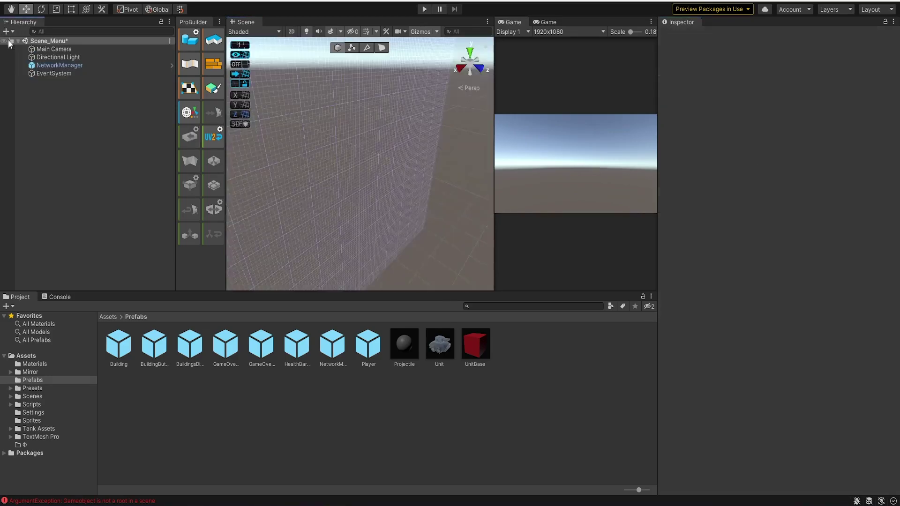
pyautogui.hotkey('ctrl', 's')
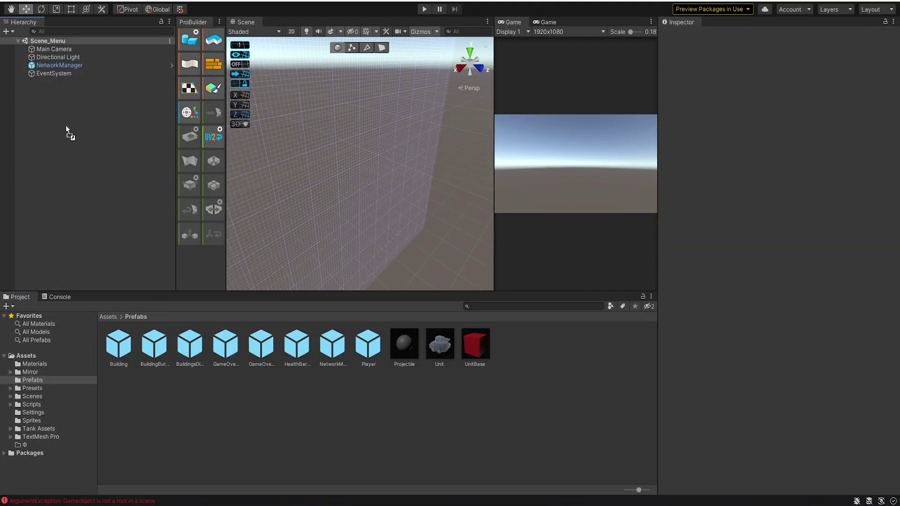
# Step: Drop the BuildingsDisplay prefab into the scene and delete the EventSystem, then remove BuildingsDisplay and save
pyautogui.moveTo(190, 345); pyautogui.dragTo(66, 123)
pyautogui.doubleClick(63, 85)
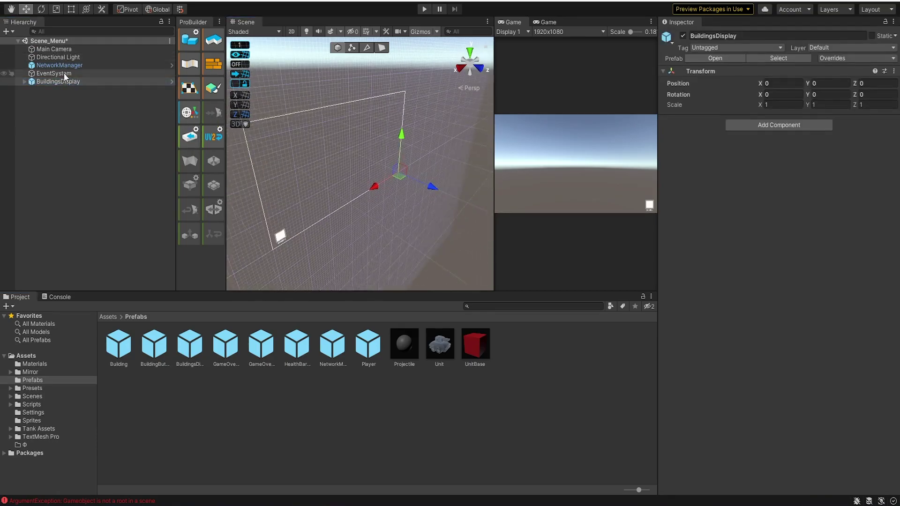
pyautogui.click(64, 73)
pyautogui.press('Delete')
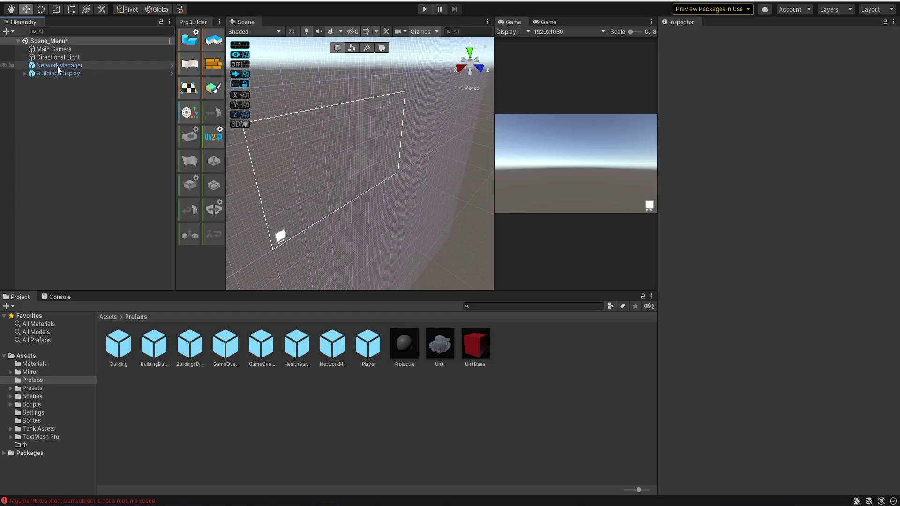
pyautogui.doubleClick(64, 74)
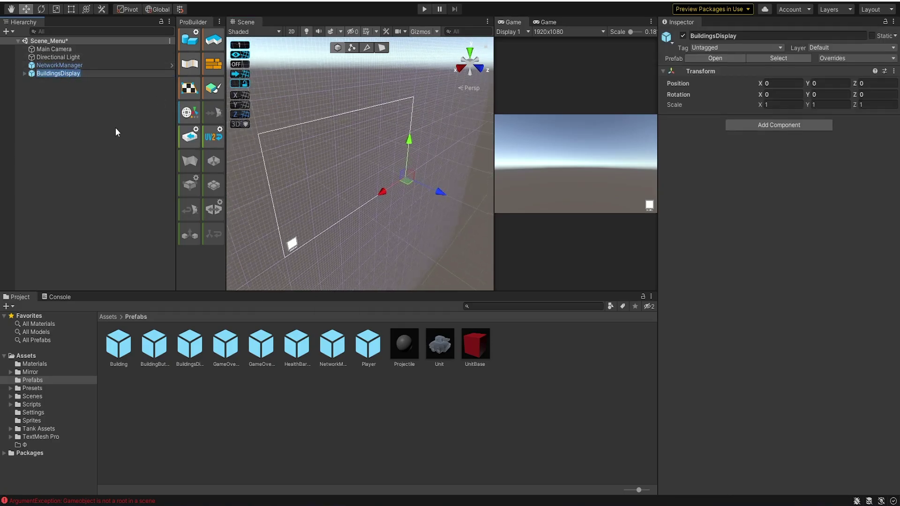
pyautogui.click(111, 128)
pyautogui.click(83, 74)
pyautogui.press('Delete')
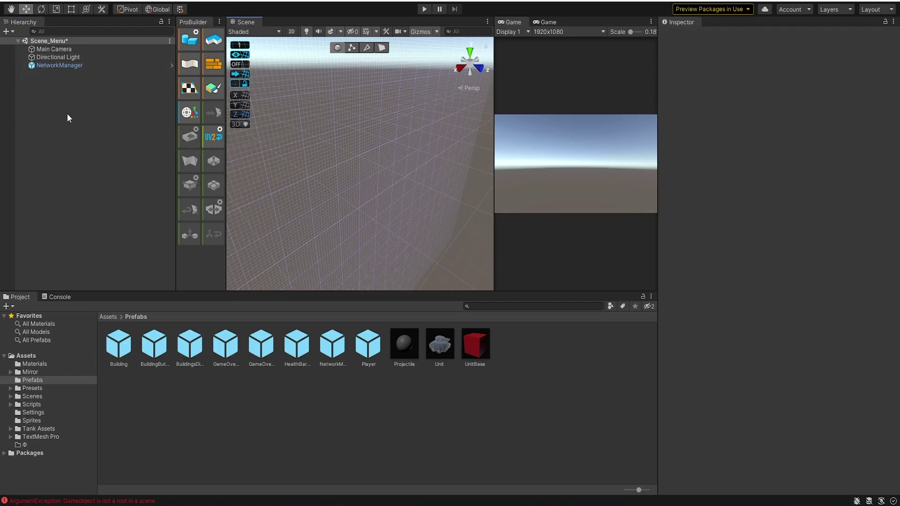
pyautogui.hotkey('ctrl', 's')
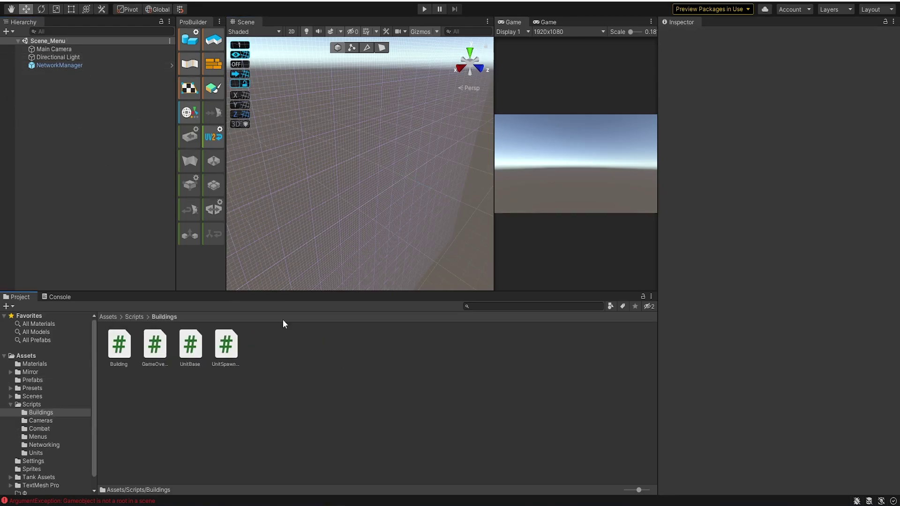
# Step: Create a new BuildingButton C# script in the Scripts/Buildings folder
pyautogui.rightClick(285, 331)
pyautogui.moveTo(338, 65)
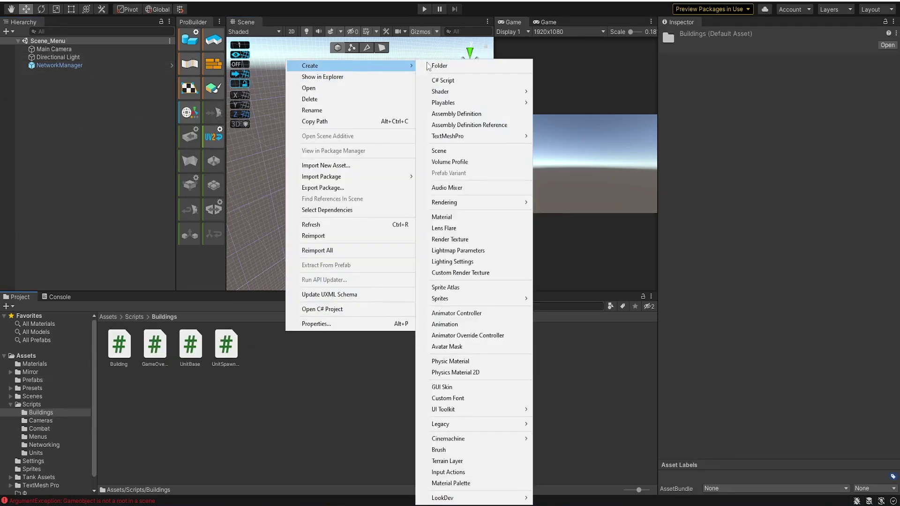
pyautogui.click(444, 82)
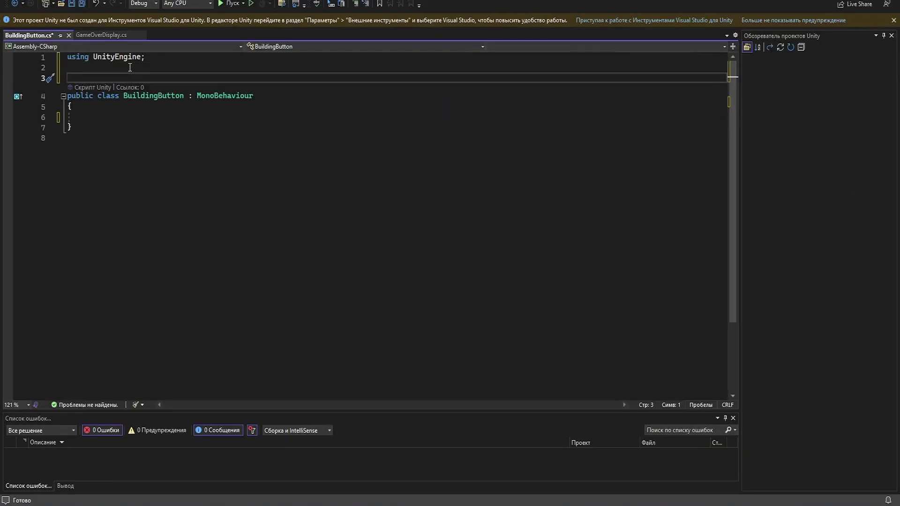
# Step: Wrap the BuildingButton class in a Buildings namespace using the nam snippet
pyautogui.write('nam')
pyautogui.press('Tab')
pyautogui.write('Buildings')
pyautogui.click(192, 119)
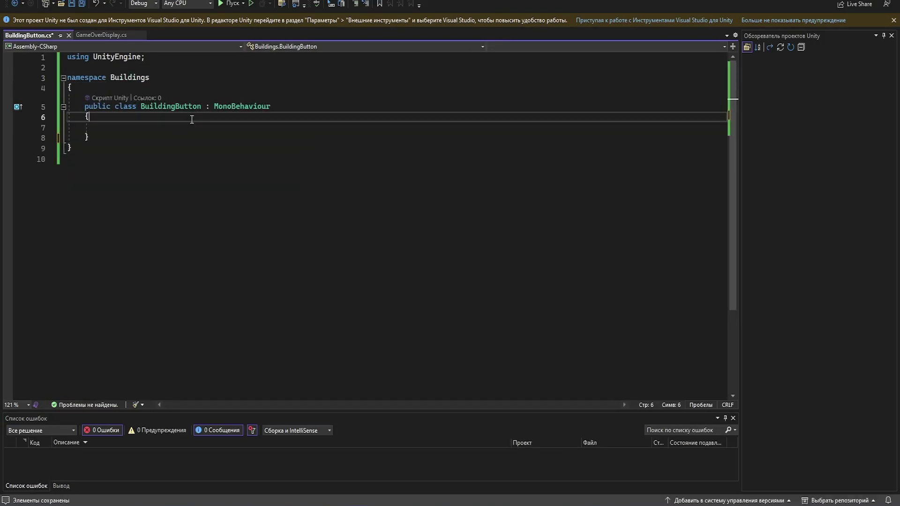
pyautogui.click(140, 127)
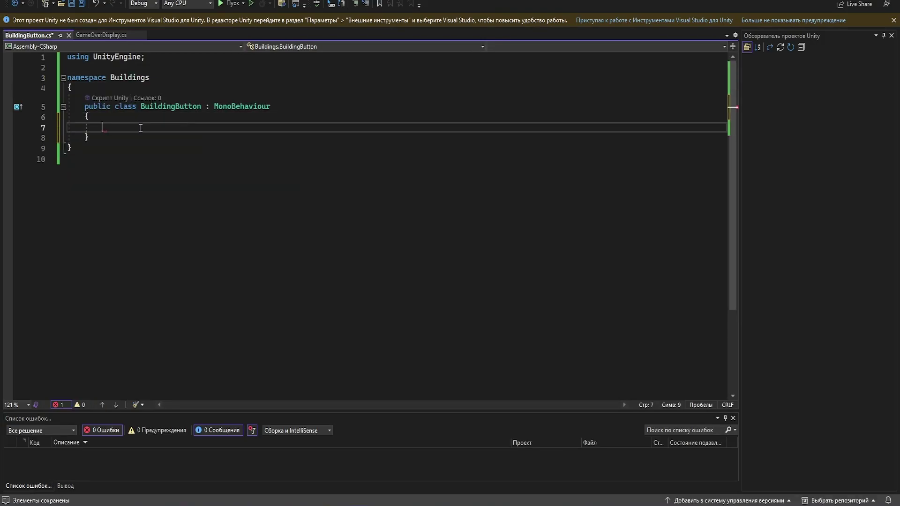
# Step: Add serialized fields: Building building, Image icon and TMP_Text priceText, all null
pyautogui.write('[SerializeField] private Building building = null;')
pyautogui.press('Return')
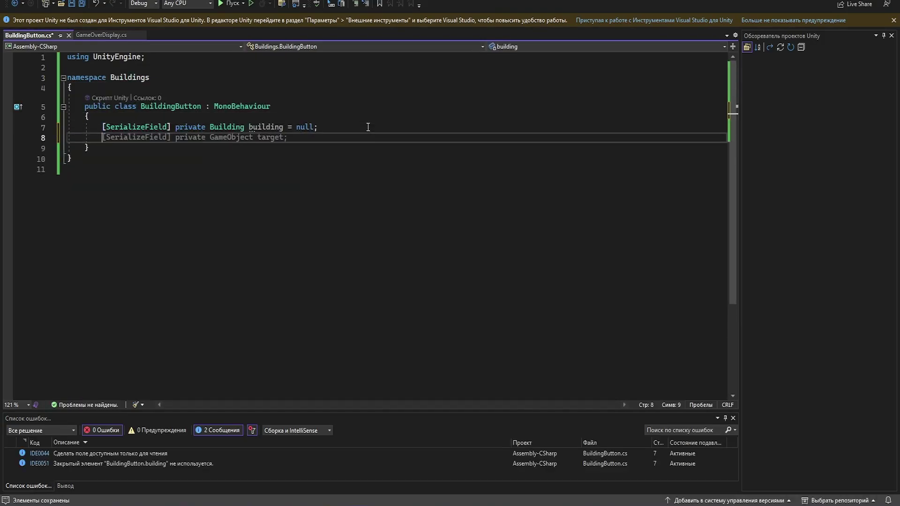
pyautogui.write('[Se')
pyautogui.press('Tab')
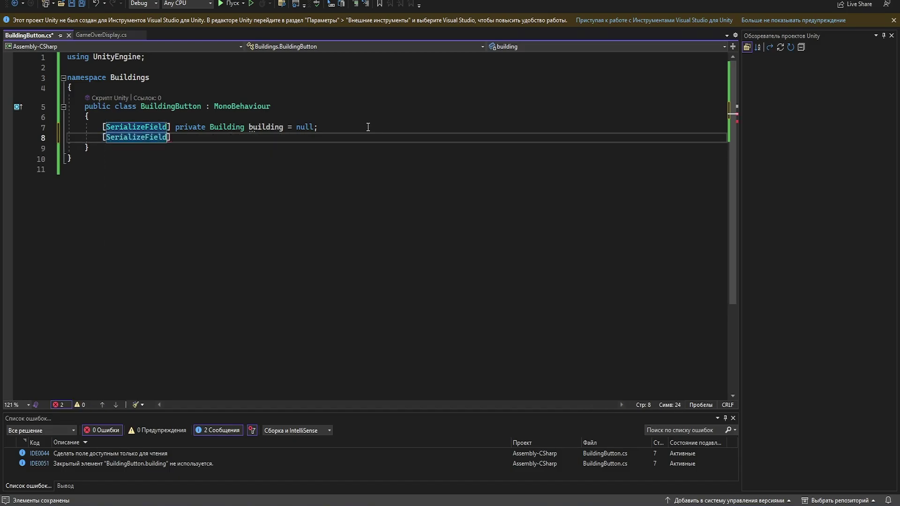
pyautogui.write('] private Image')
pyautogui.doubleClick(309, 151)
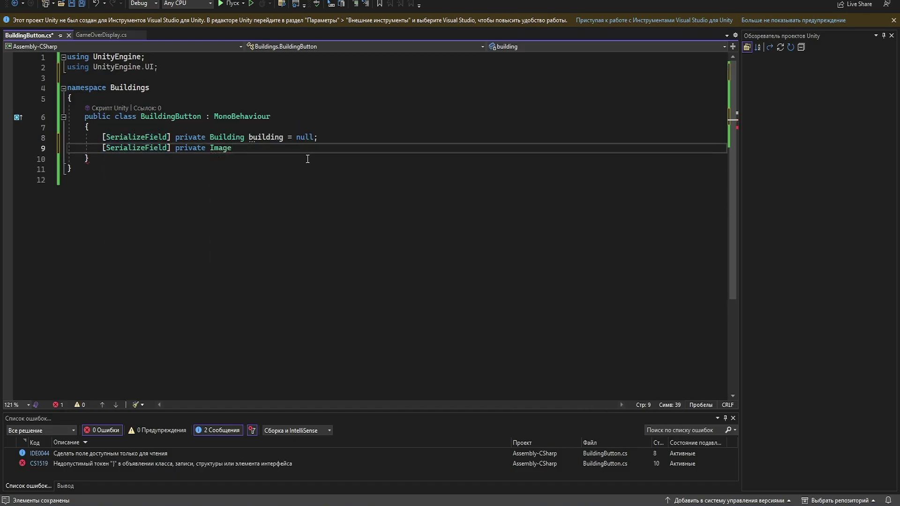
pyautogui.write(' icon = null;')
pyautogui.press('Return')
pyautogui.press('Return')
pyautogui.write('[SerializeField] private TMP_Text pri')
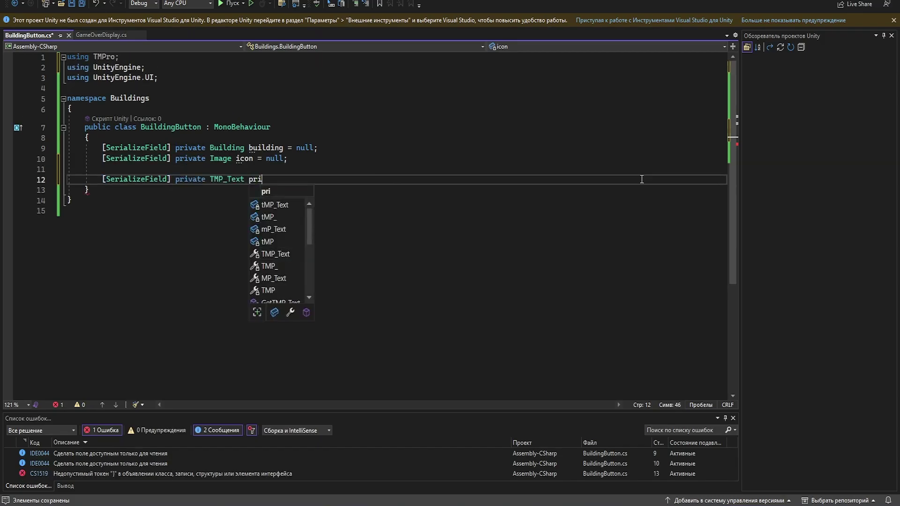
pyautogui.write('ceText = null;')
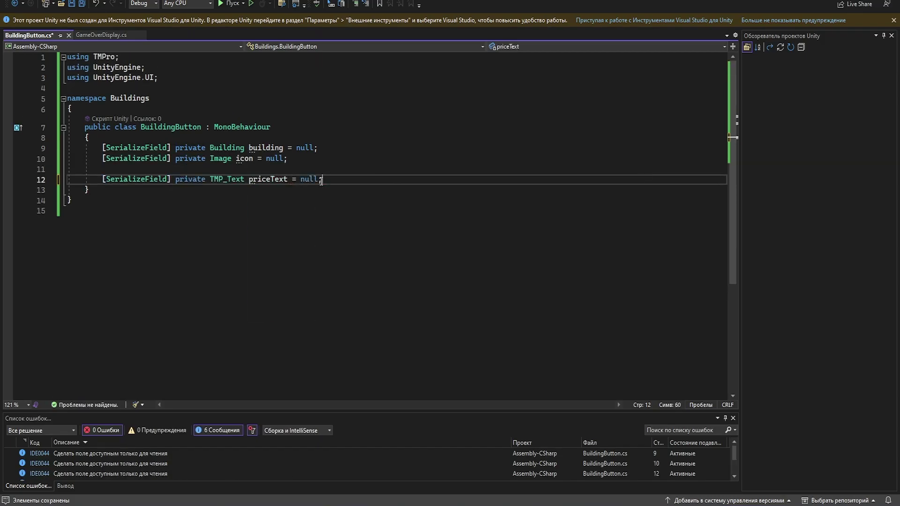
pyautogui.press('Return')
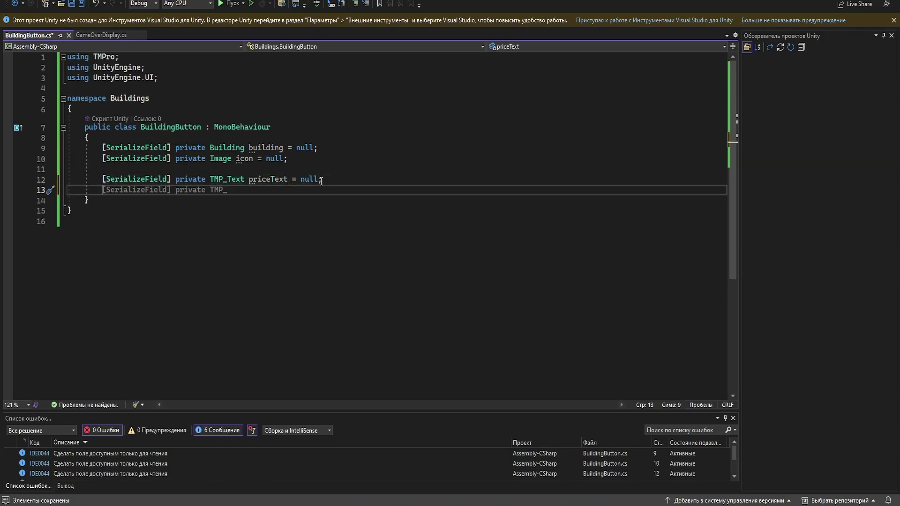
# Step: Add a serialized LayerMask floorMask field initialised with new LayerMask()
pyautogui.write('[')
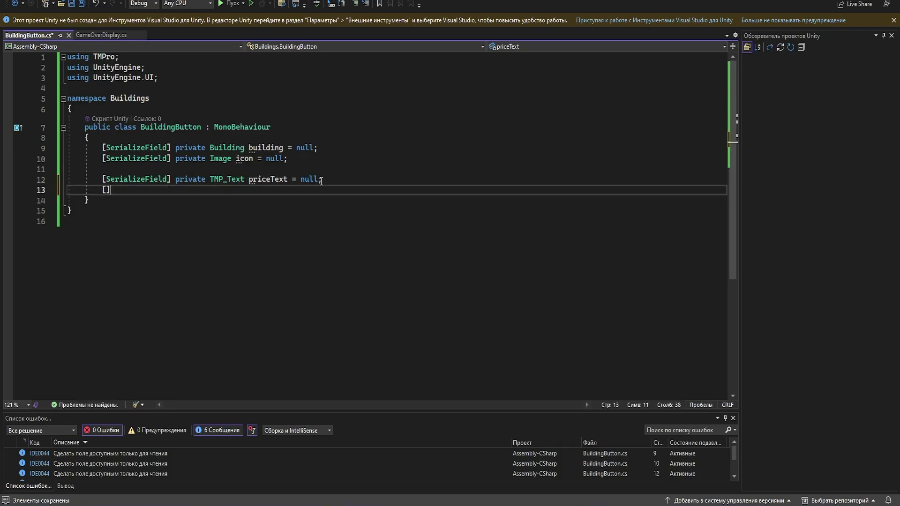
pyautogui.write('sf')
pyautogui.press('Tab')
pyautogui.write('] private LayerMask floorMask =')
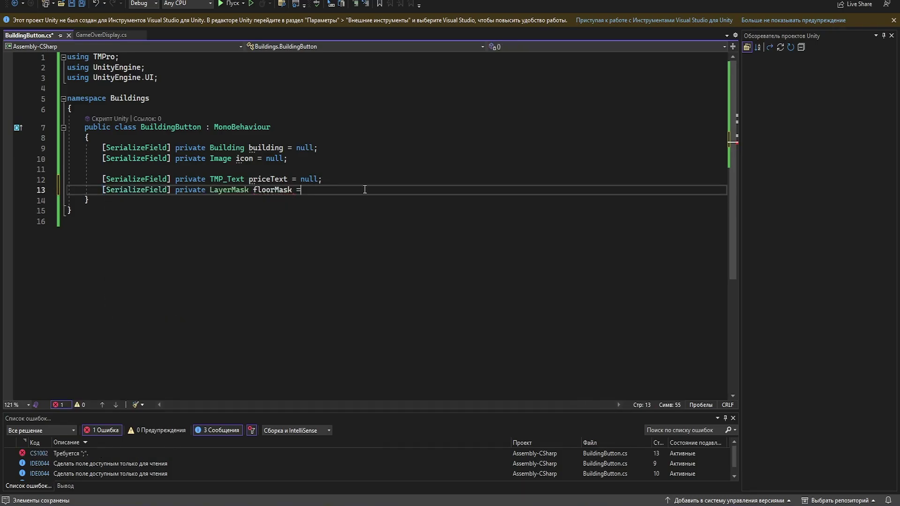
pyautogui.write(' new')
pyautogui.press('Tab')
pyautogui.write('();')
pyautogui.press('Return')
pyautogui.press('Return')
# Step: Declare private mainCamera, RTSPlayer player and GameObject buildingInstance fields
pyautogui.write('pri ')
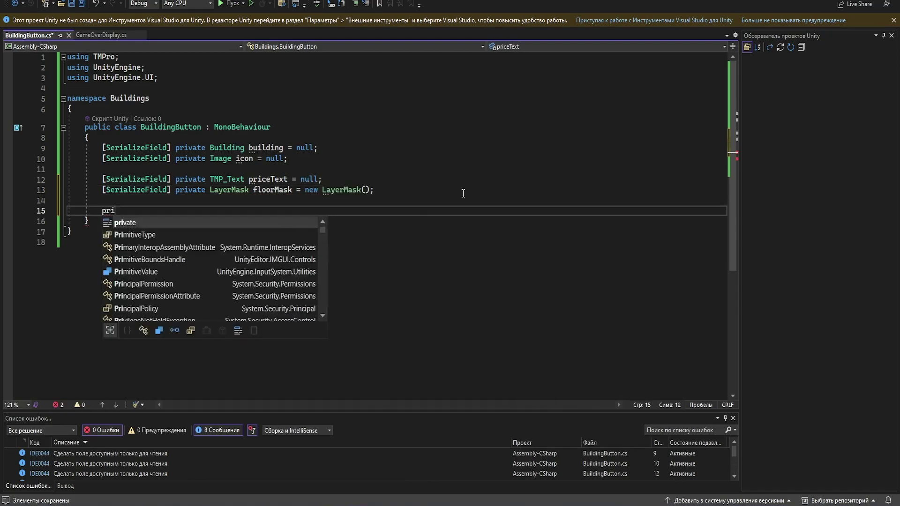
pyautogui.write('C ')
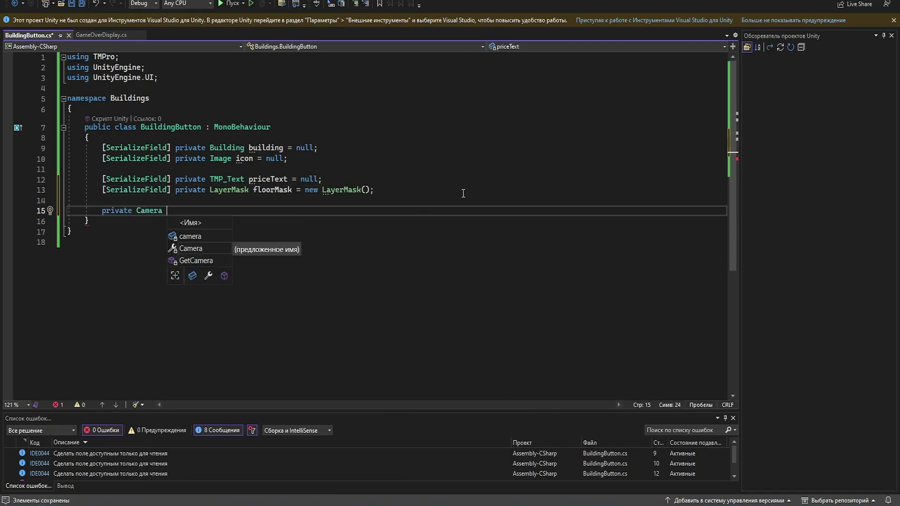
pyautogui.write('mn')
pyautogui.write('nCamera;')
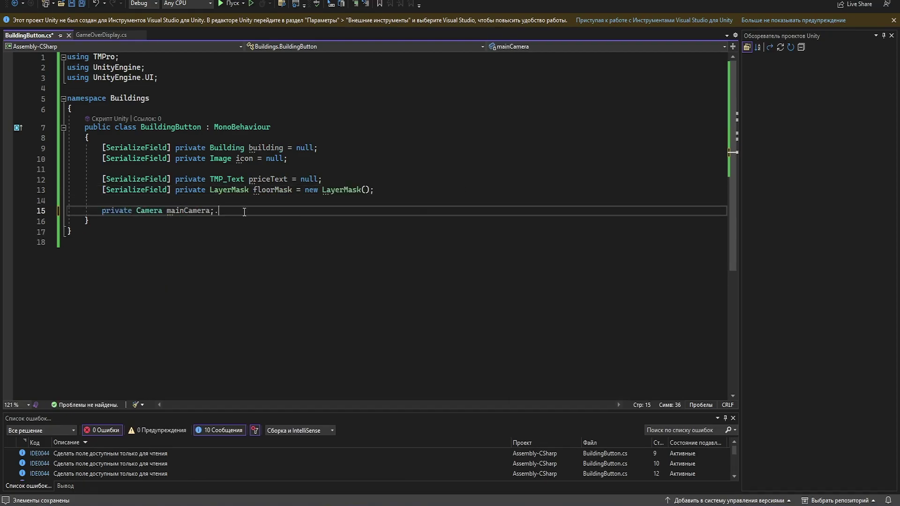
pyautogui.press('Return')
pyautogui.write('private RTSPlayer player;')
pyautogui.press('Return')
pyautogui.write('private Gam')
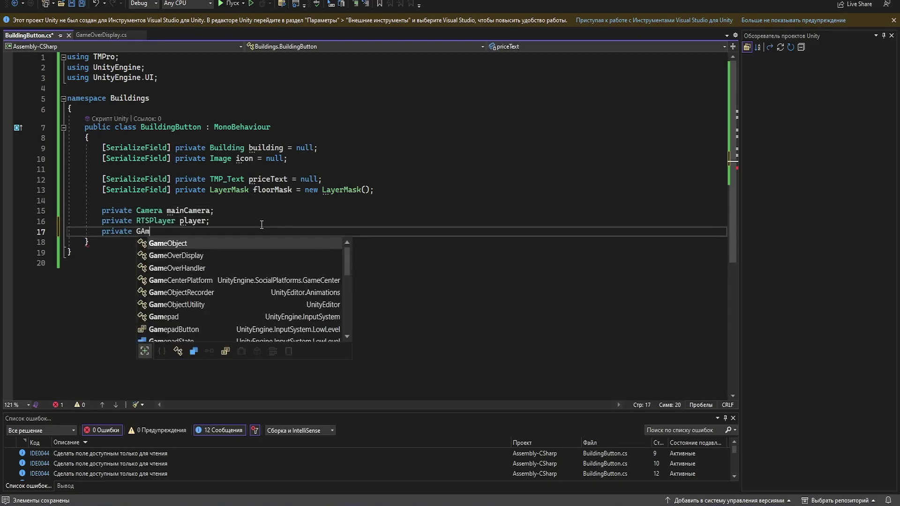
pyautogui.write('eObject puildingInsta')
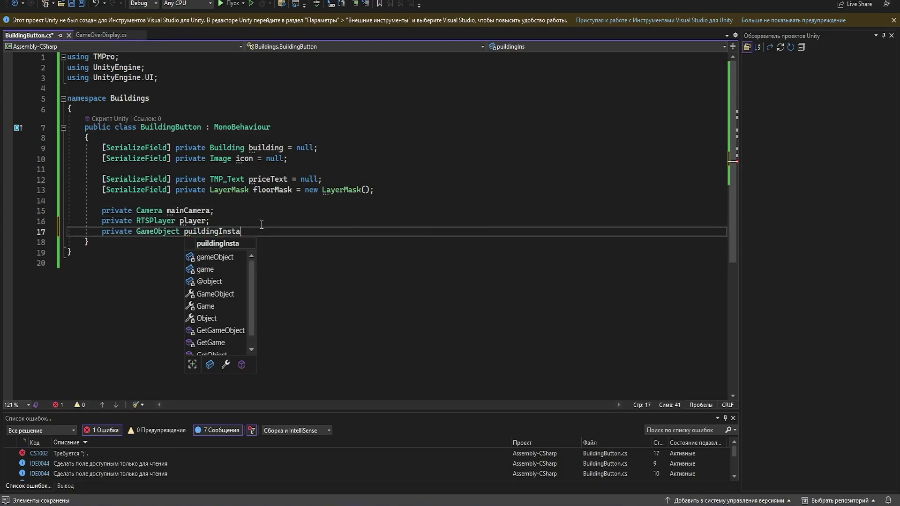
pyautogui.hotkey('ctrl', 'BackSpace')
pyautogui.write('buildingInstance;')
pyautogui.press('Return')
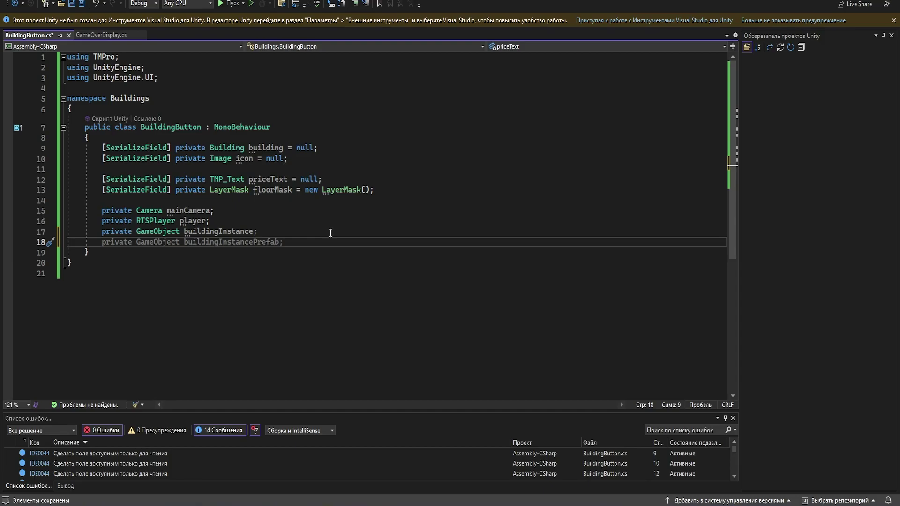
# Step: Add a private Renderer field and name it rendererInstance
pyautogui.write('private ')
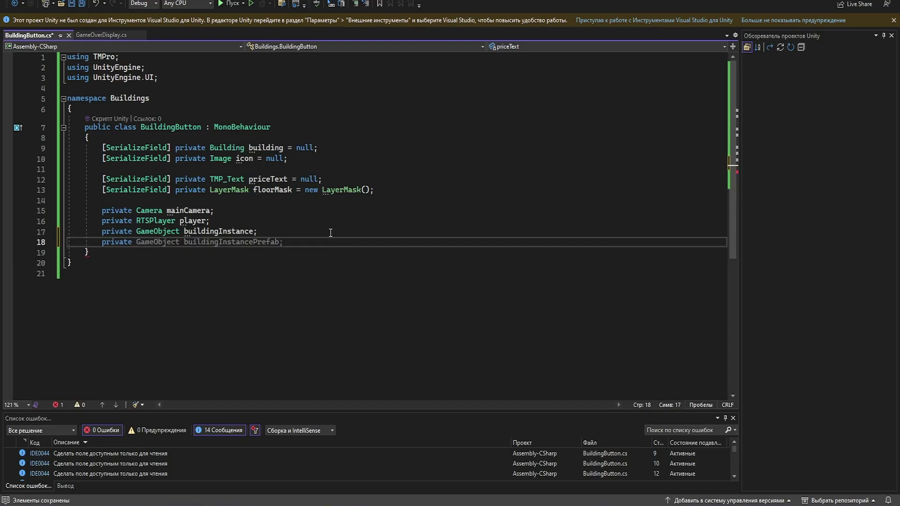
pyautogui.write('Renderer buildingInstance')
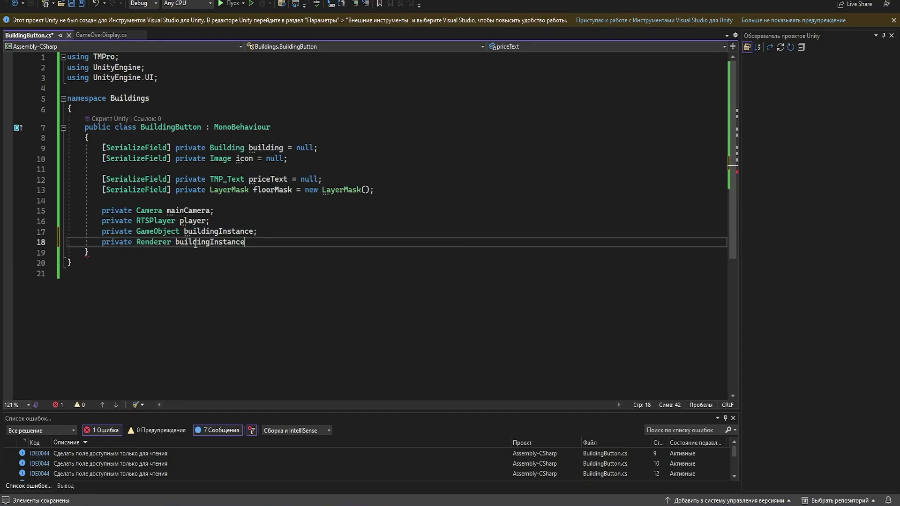
pyautogui.doubleClick(196, 242)
pyautogui.write('rendererInstance;')
pyautogui.click(175, 241)
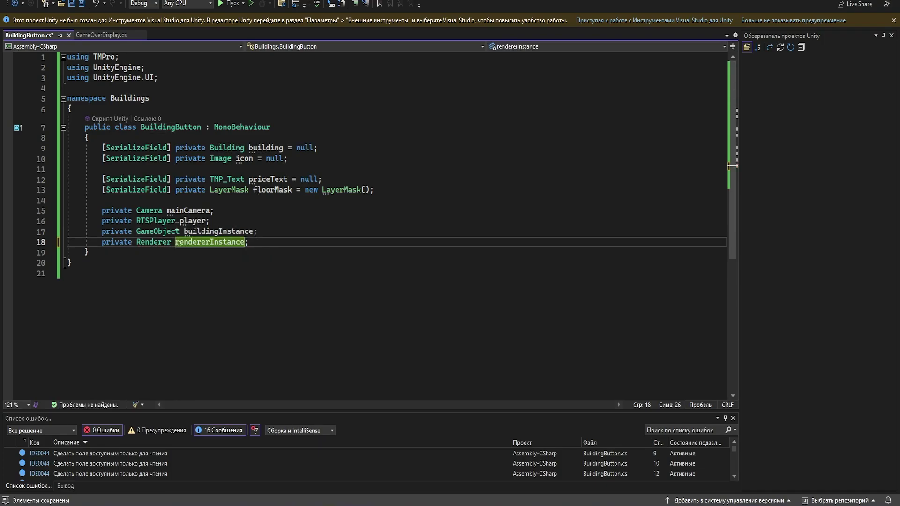
pyautogui.moveTo(184, 231); pyautogui.dragTo(219, 231)
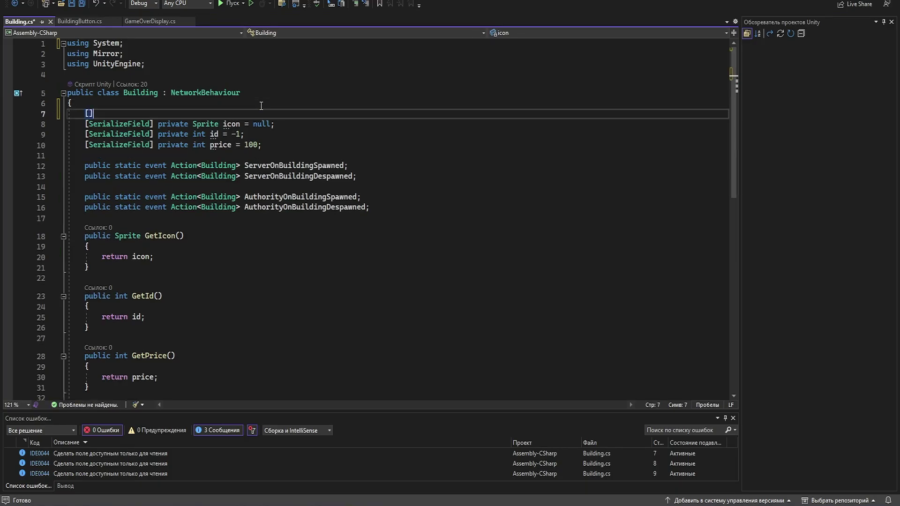
# Step: In Building.cs, add a serialized buildingPrefab field and a public BuildingPrefab() method returning it
pyautogui.write('Se')
pyautogui.press('Tab')
pyautogui.write(']')
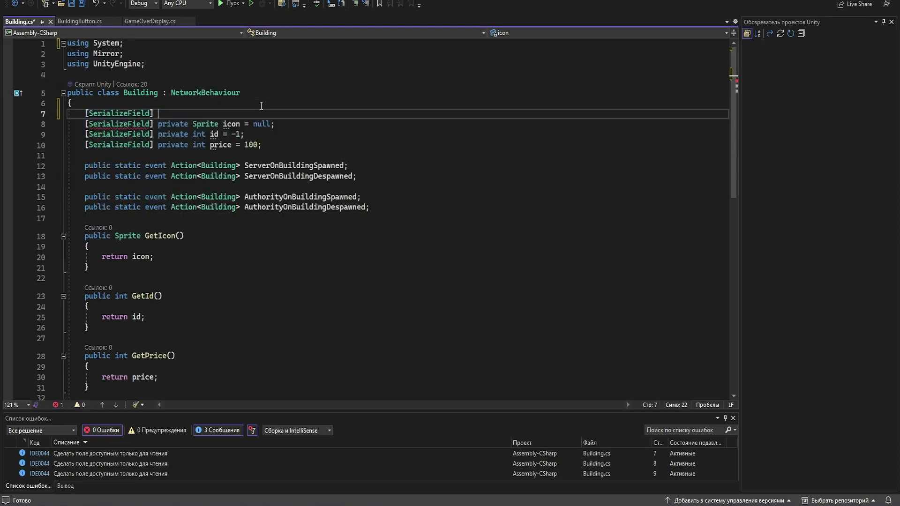
pyautogui.write(' p')
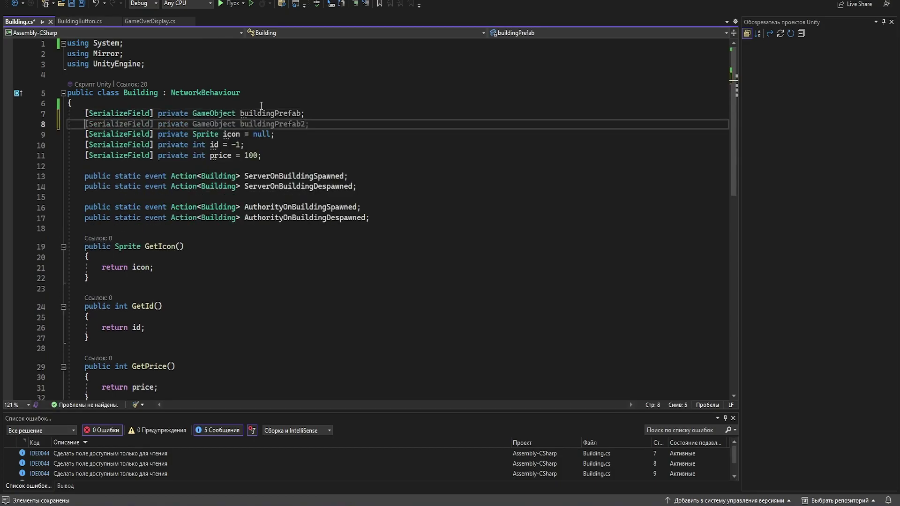
pyautogui.write('public ')
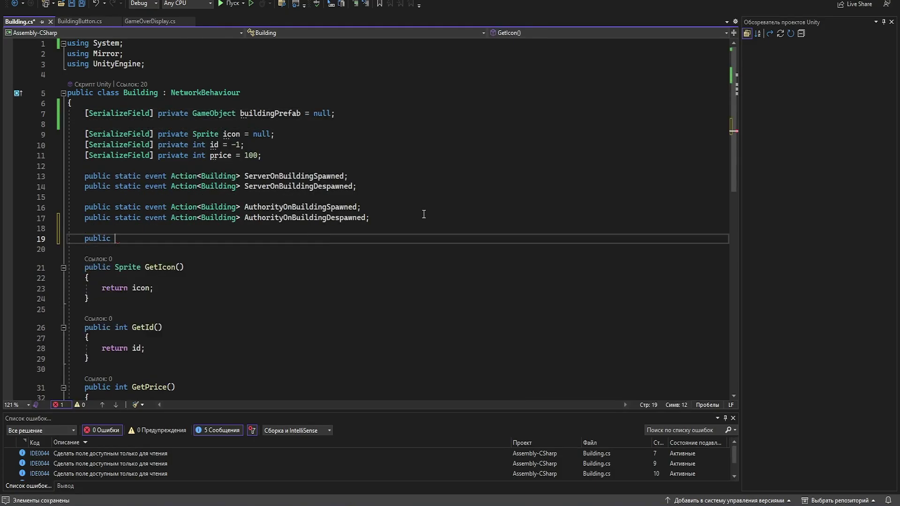
pyautogui.write('GameObject ')
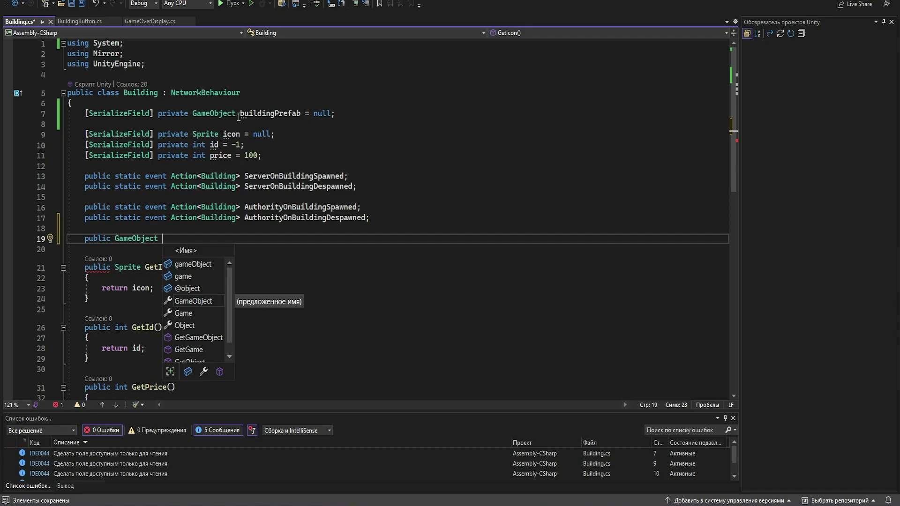
pyautogui.write('BuildingPrefab()')
pyautogui.press('Return')
pyautogui.write('{')
pyautogui.press('Return')
pyautogui.write('ret')
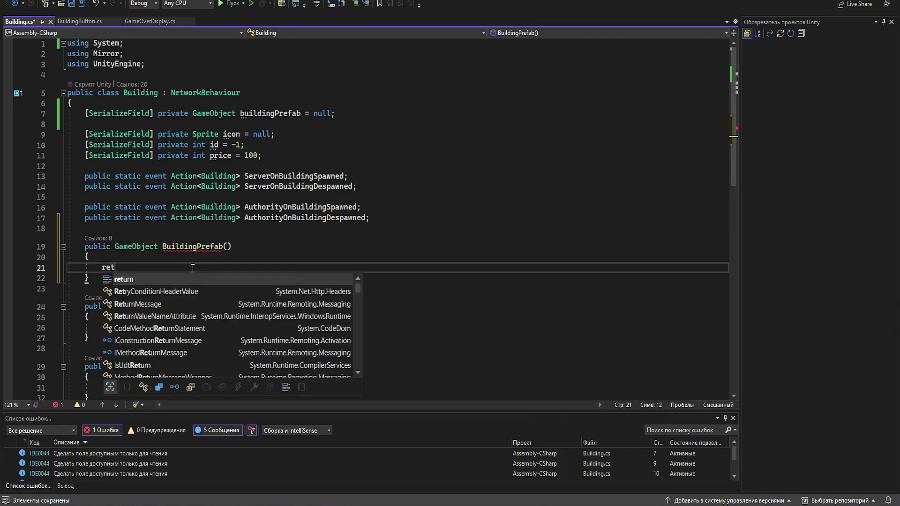
pyautogui.write('u')
pyautogui.press('Tab')
pyautogui.press('Tab')
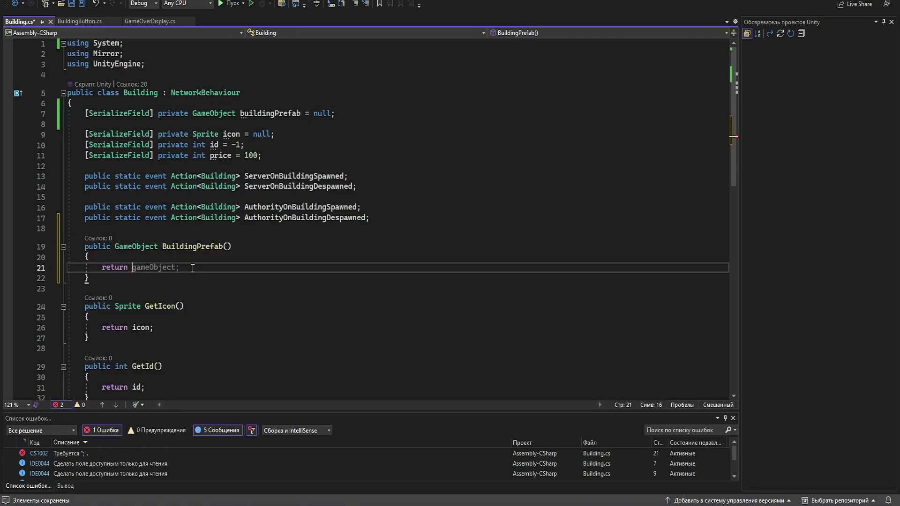
pyautogui.hotkey('ctrl', 'Tab')
pyautogui.press('Return')
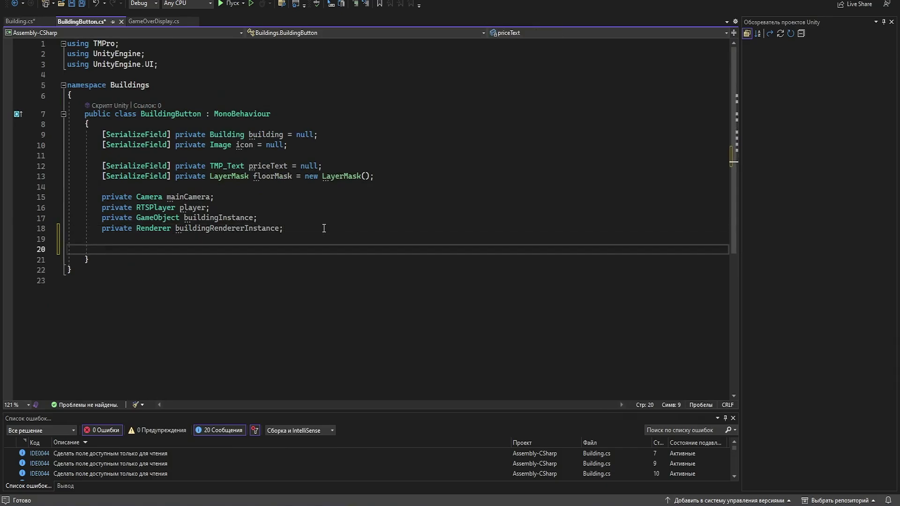
# Step: Add a Start() method that sets mainCamera = Camera.main
pyautogui.write('start')
pyautogui.press('Tab')
pyautogui.write('mainCamera = Camera.main;')
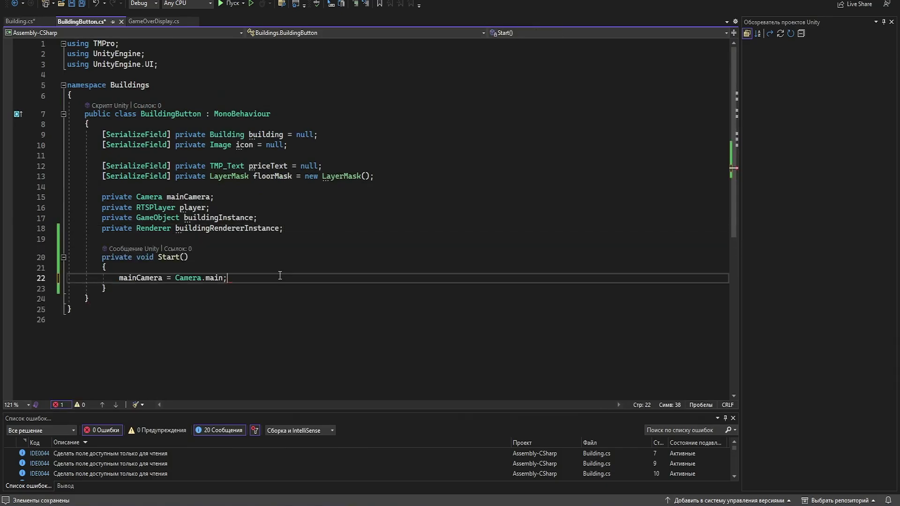
pyautogui.click(324, 291)
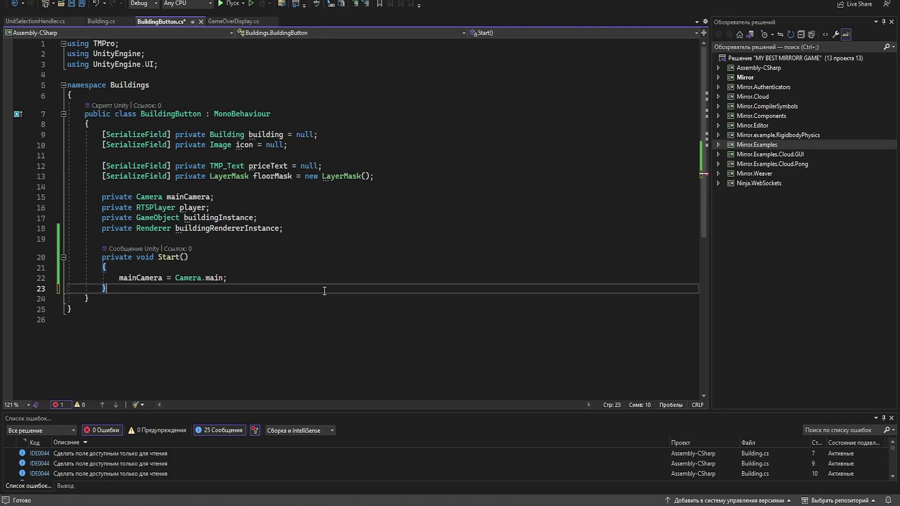
pyautogui.press('Return')
pyautogui.press('Return')
# Step: Copy UnitSelectionHandler's player null-check into BuildingButton's Update()
pyautogui.write('p')
pyautogui.hotkey('ctrl', 'Tab')
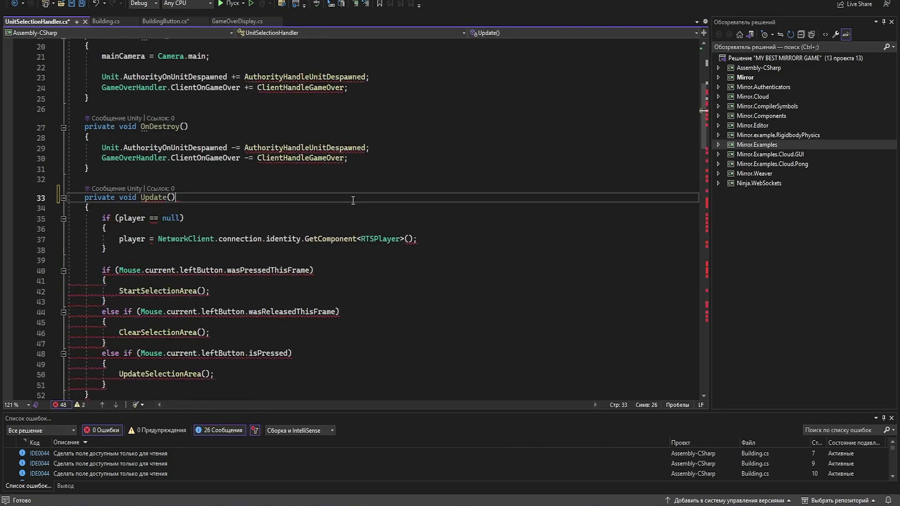
pyautogui.moveTo(137, 253); pyautogui.dragTo(4, 215)
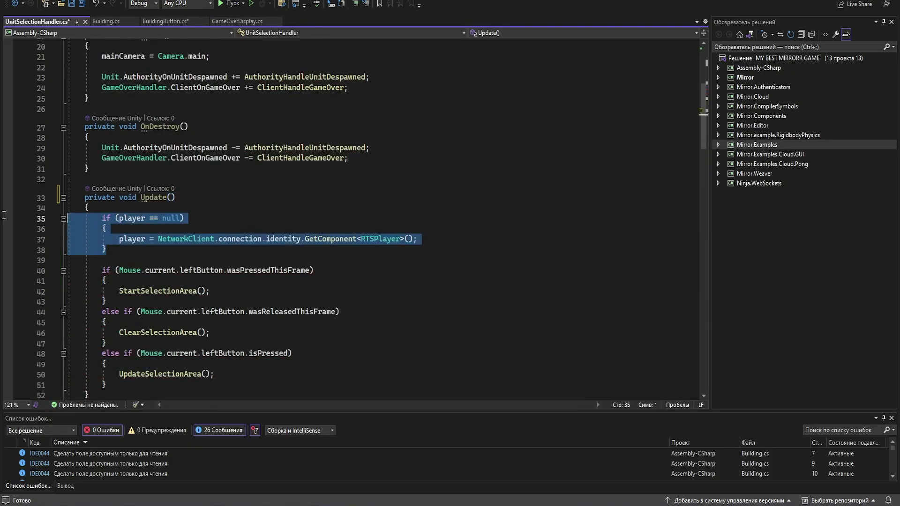
pyautogui.click(259, 204)
pyautogui.click(110, 22)
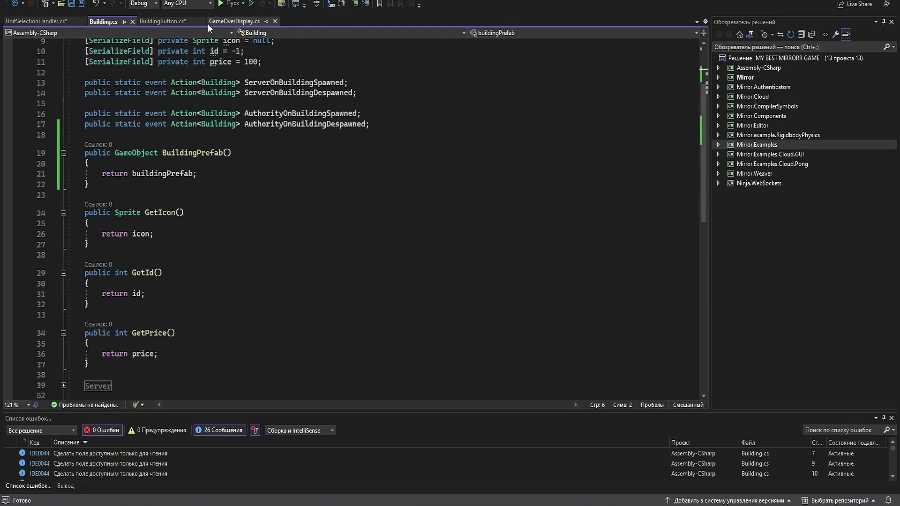
pyautogui.click(146, 22)
pyautogui.click(236, 186)
pyautogui.click(122, 339)
pyautogui.hotkey('ctrl', 'v')
# Step: In Start(), set icon.sprite = building.GetIcon()
pyautogui.click(267, 195)
pyautogui.press('Return')
pyautogui.press('Return')
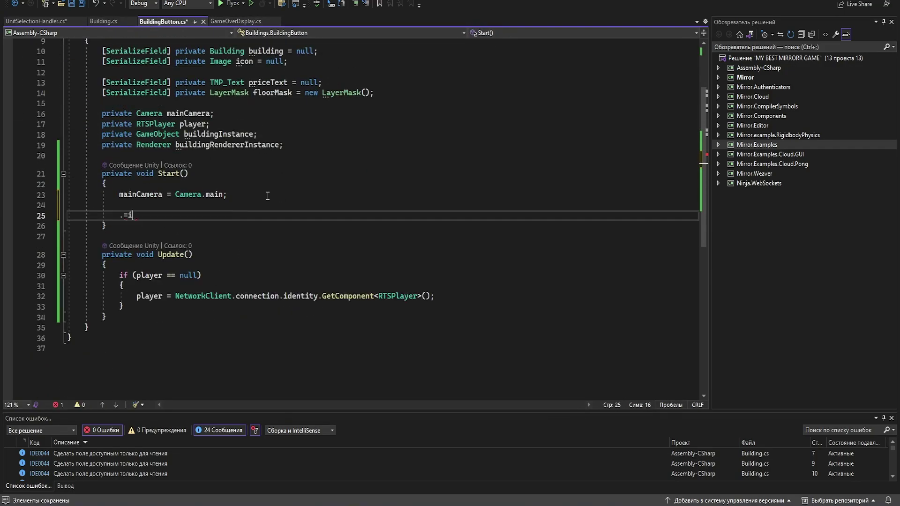
pyautogui.write('ic')
pyautogui.press('Tab')
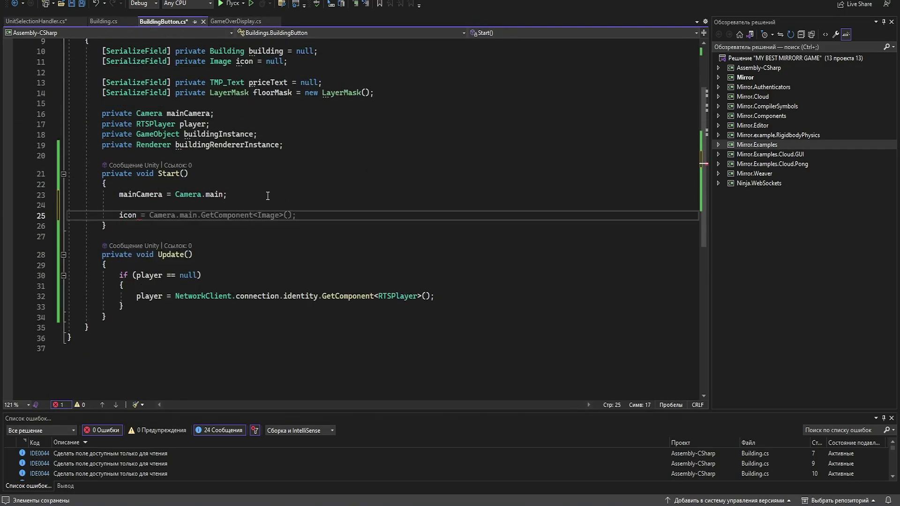
pyautogui.write('.sprite = bu')
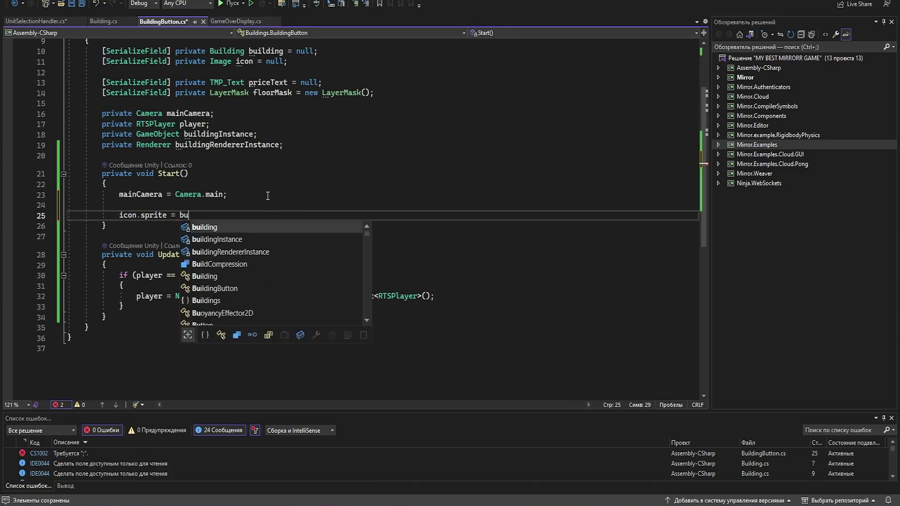
pyautogui.write('i')
pyautogui.press('Tab')
pyautogui.write('.Get')
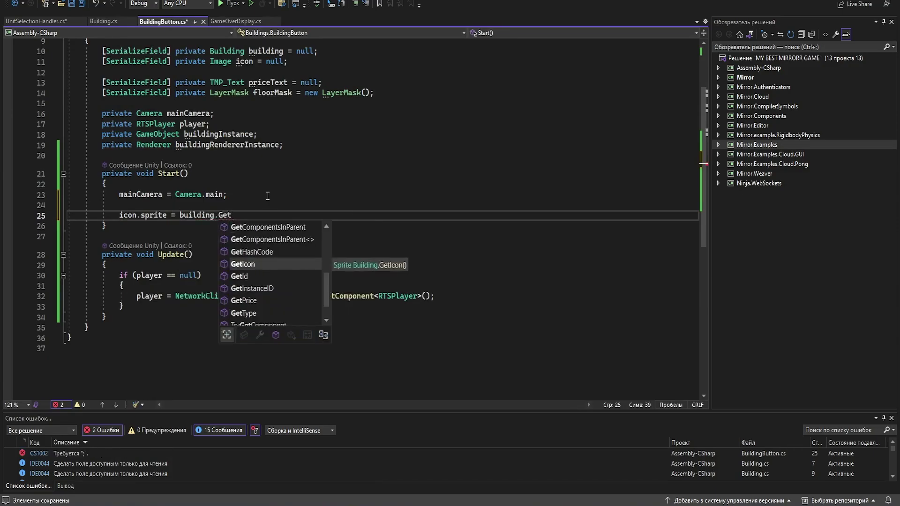
pyautogui.press('Tab')
pyautogui.write('();')
# Step: In Start(), set priceText.text = building.GetPrice().ToString()
pyautogui.press('Return')
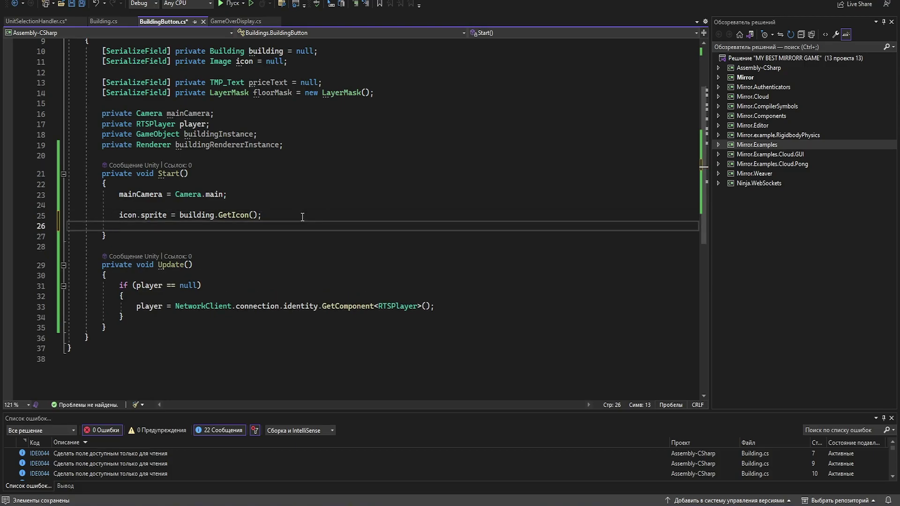
pyautogui.write('priceText.text = bui')
pyautogui.press('Tab')
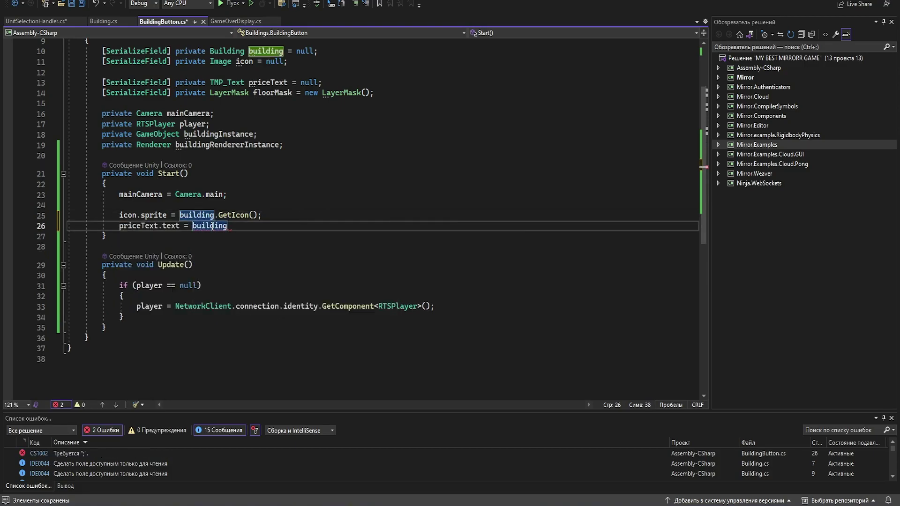
pyautogui.write('.GetPrice().To')
pyautogui.press('Tab')
pyautogui.write('();')
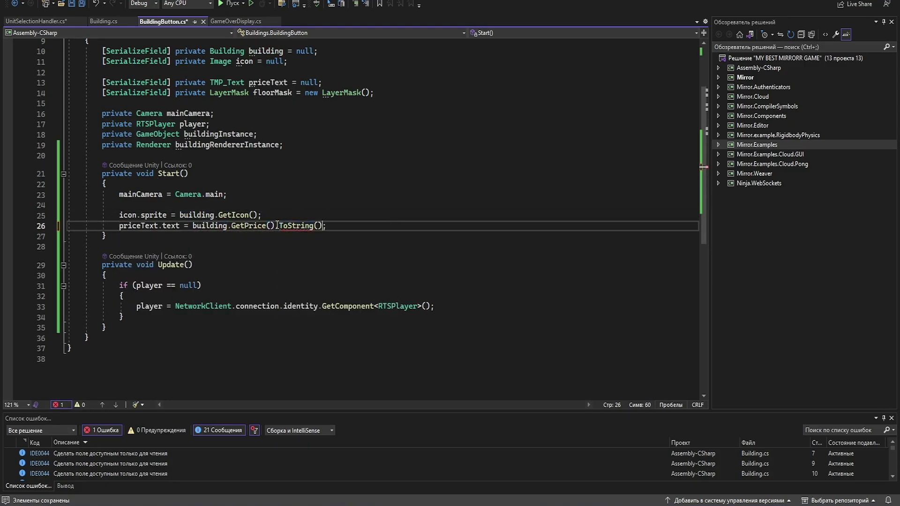
# Step: Add a pointer-down handler interface after MonoBehaviour in the class declaration
pyautogui.scroll(3, 277, 225)
pyautogui.click(335, 126)
pyautogui.write(', ')
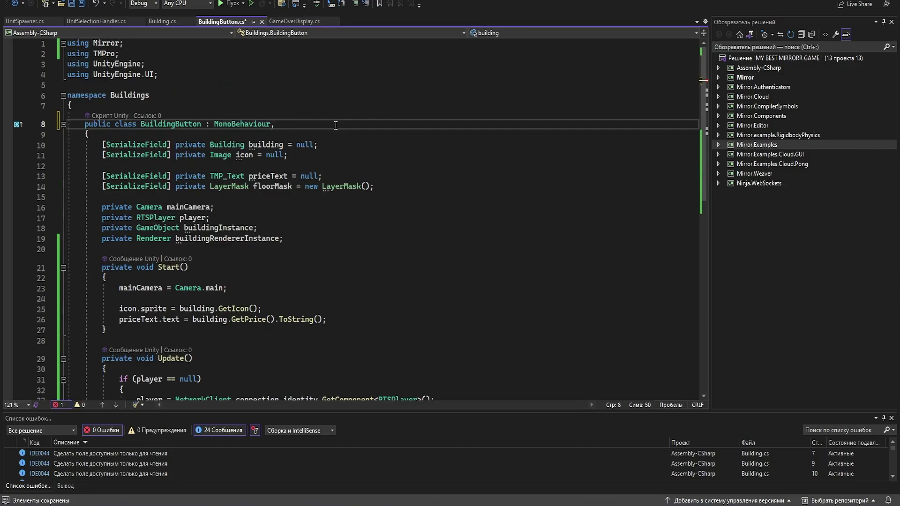
pyautogui.write('IPo')
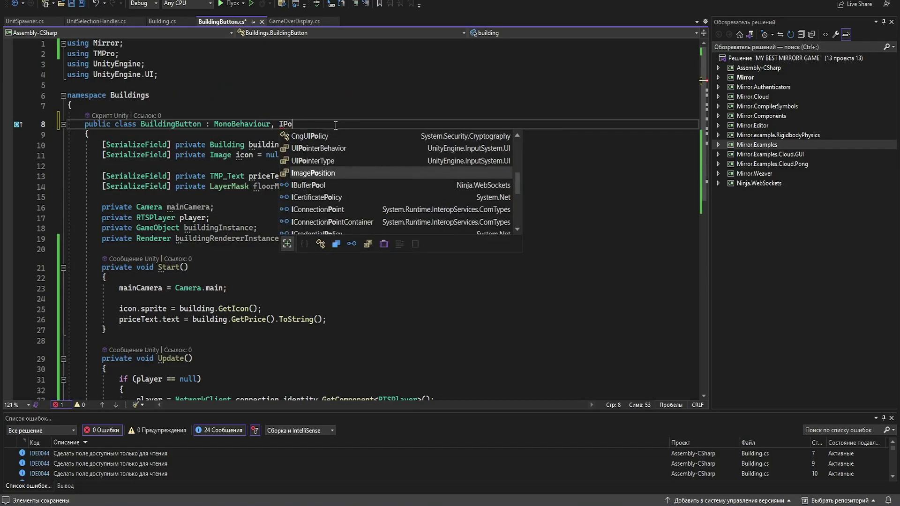
pyautogui.write('nterDownHandler')
# Step: Correct the interface to IPointerDownHandler with the EventSystems using, removing the generated stub
pyautogui.rightClick(336, 126)
pyautogui.click(356, 132)
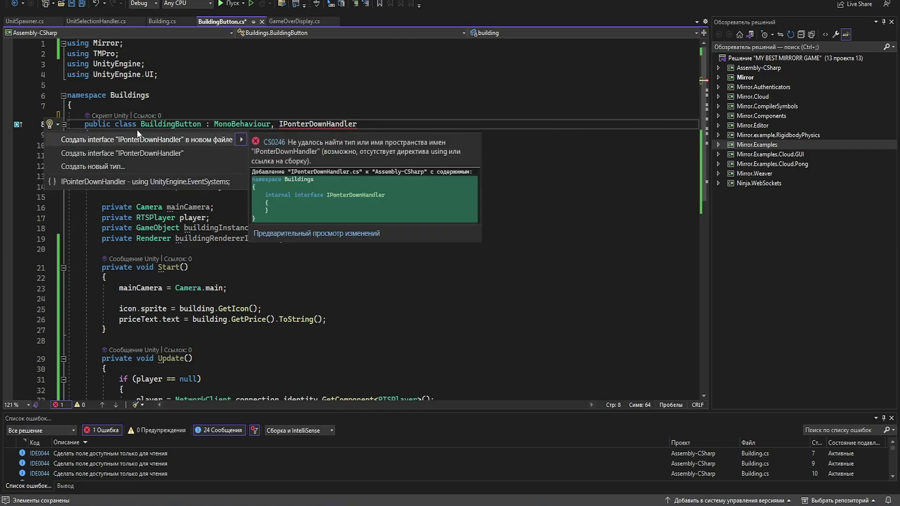
pyautogui.click(197, 184)
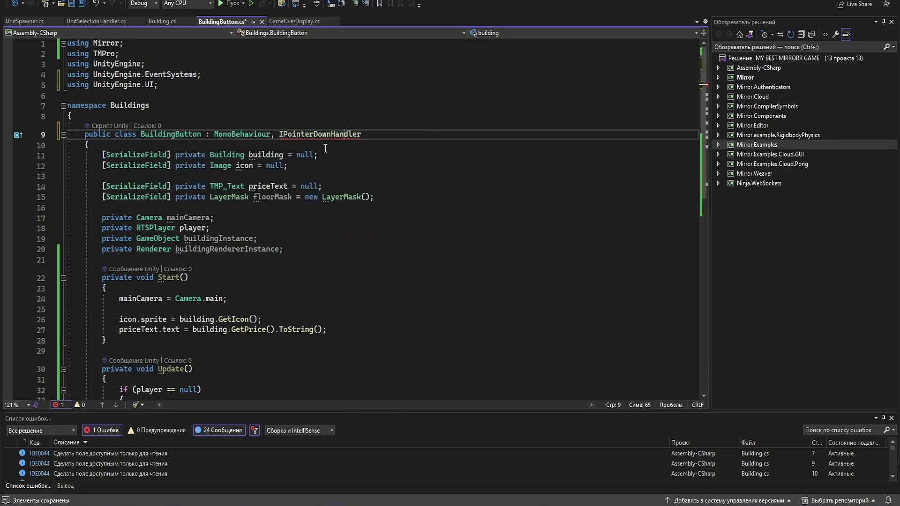
pyautogui.click(325, 150)
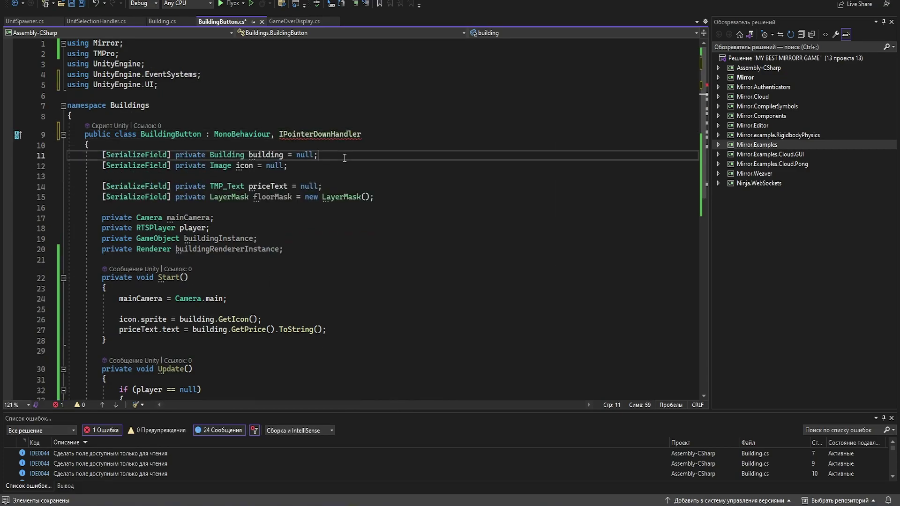
pyautogui.rightClick(313, 133)
pyautogui.click(369, 142)
pyautogui.press('Return')
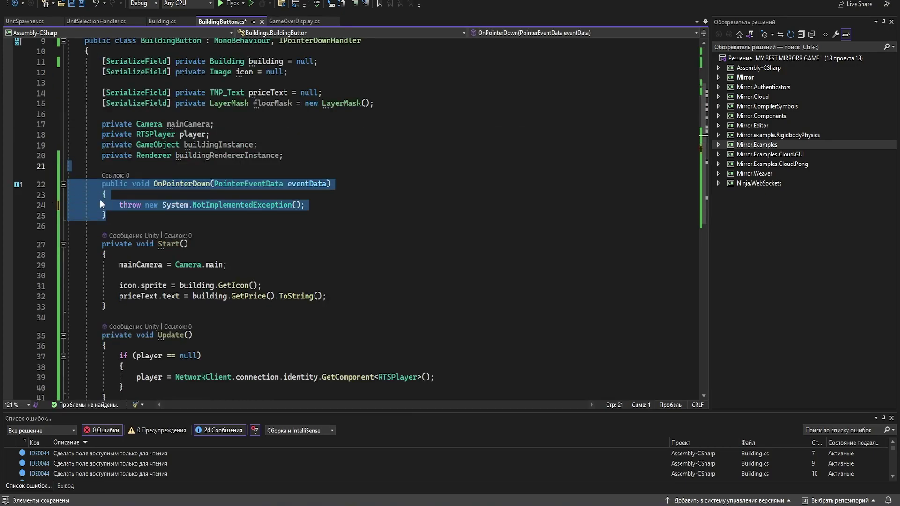
pyautogui.press('BackSpace')
pyautogui.press('BackSpace')
# Step: Paste the OnPointerDown method back in below Update()
pyautogui.scroll(-2, 135, 274)
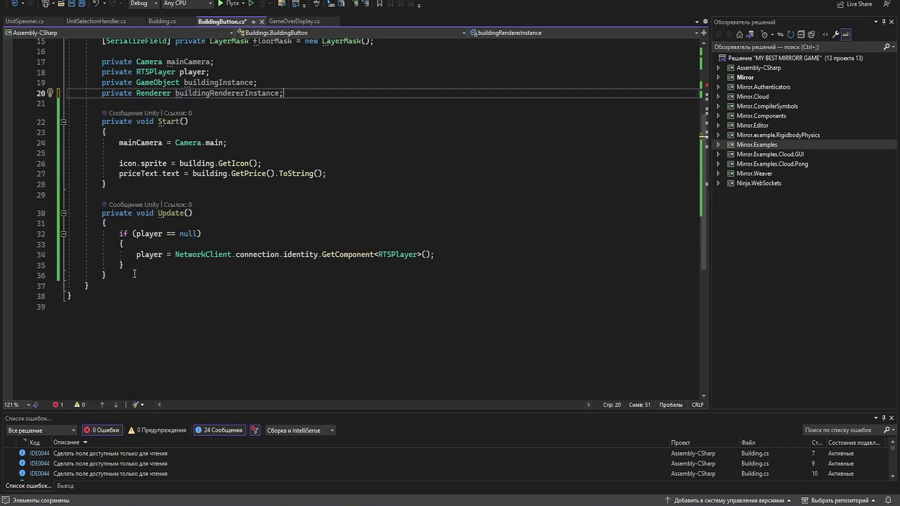
pyautogui.click(136, 275)
pyautogui.press('Return')
pyautogui.press('Return')
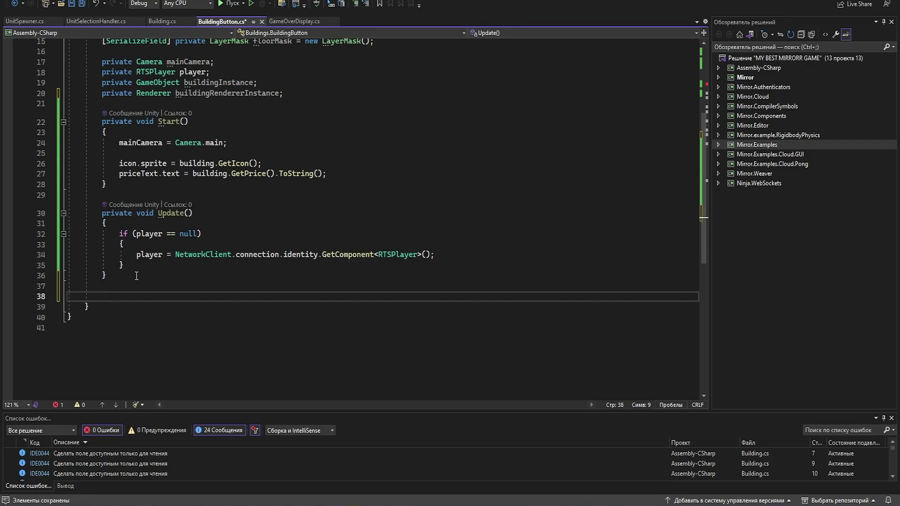
pyautogui.write('public void OnPointerDown(PointerEventData eventData) {     throw new System.NotImplementedException(); }')
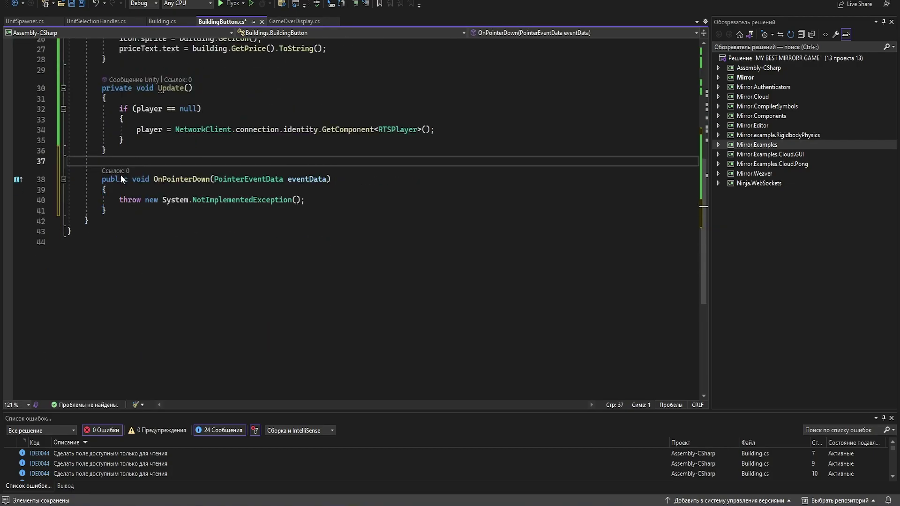
pyautogui.scroll(4, 120, 175)
pyautogui.click(277, 196)
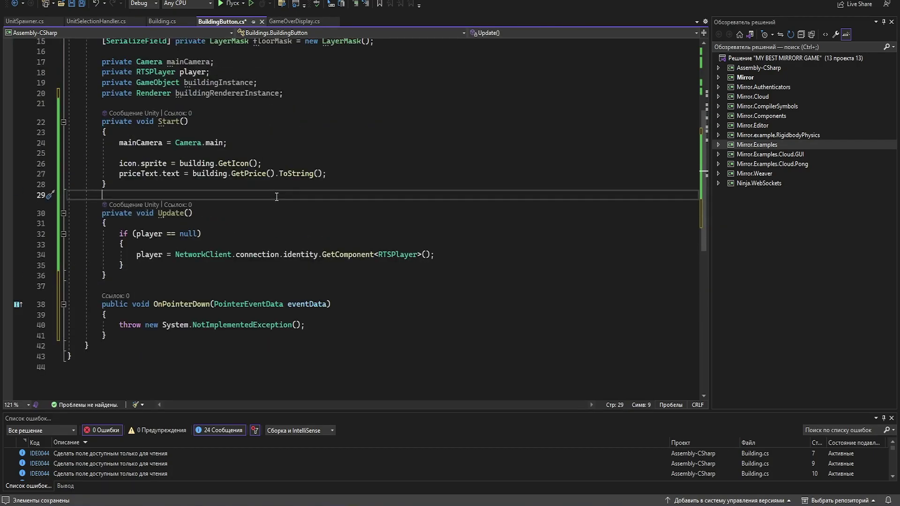
# Step: Add IPointerUpHandler to the class and generate an OnPointerUp stub
pyautogui.scroll(5, 276, 197)
pyautogui.click(443, 134)
pyautogui.write(', IPointerUpHandler')
pyautogui.click(414, 145)
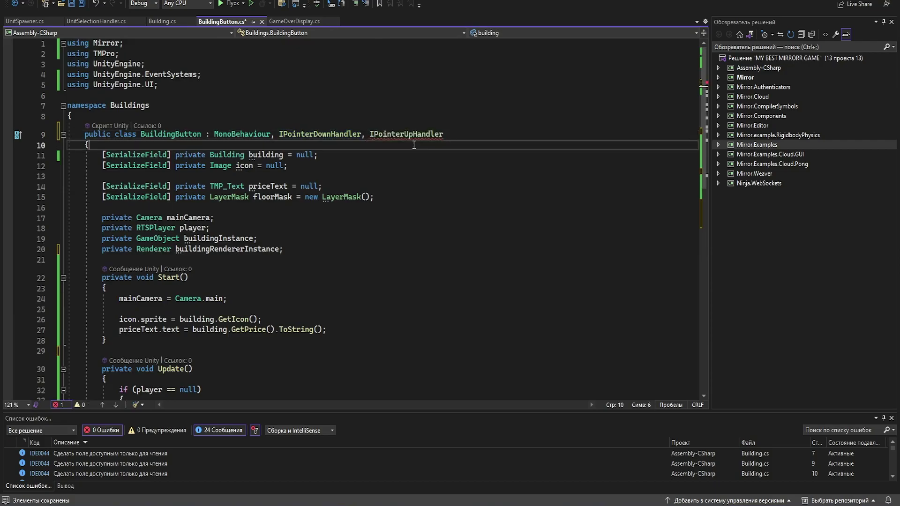
pyautogui.hotkey('ctrl', '.')
pyautogui.press('Return')
# Step: In OnPointerDown, add an if testing eventData.button != PointerEventData.InputButton.Left
pyautogui.click(119, 261)
pyautogui.write('if')
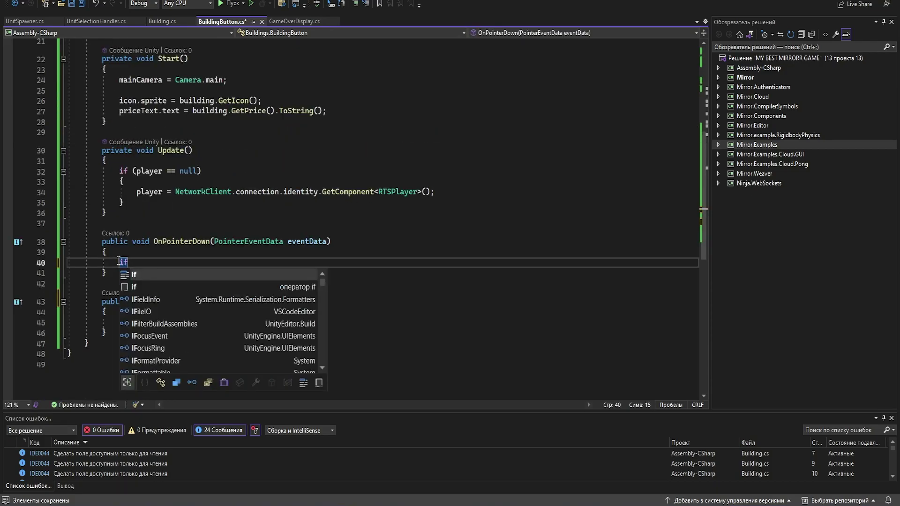
pyautogui.write(' ()')
pyautogui.write('eve')
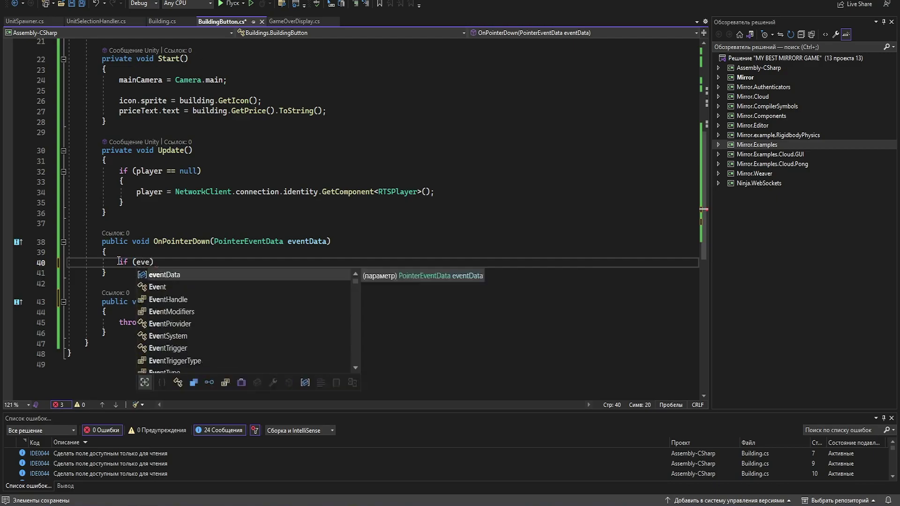
pyautogui.press('Tab')
pyautogui.write('.bu')
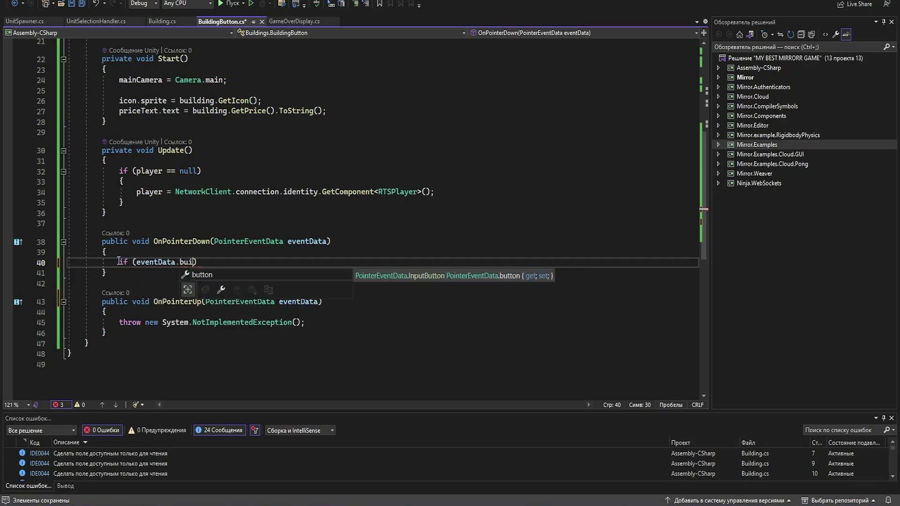
pyautogui.press('Tab')
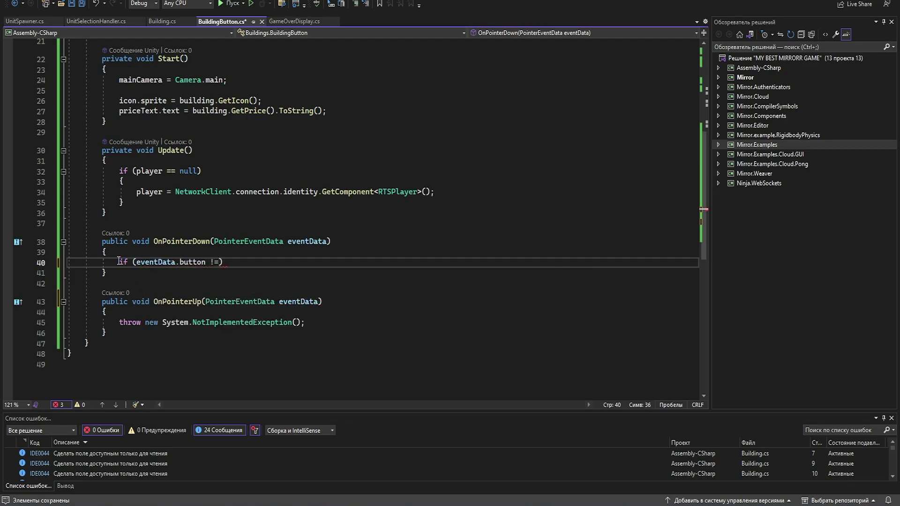
pyautogui.press('Tab')
pyautogui.press('Escape')
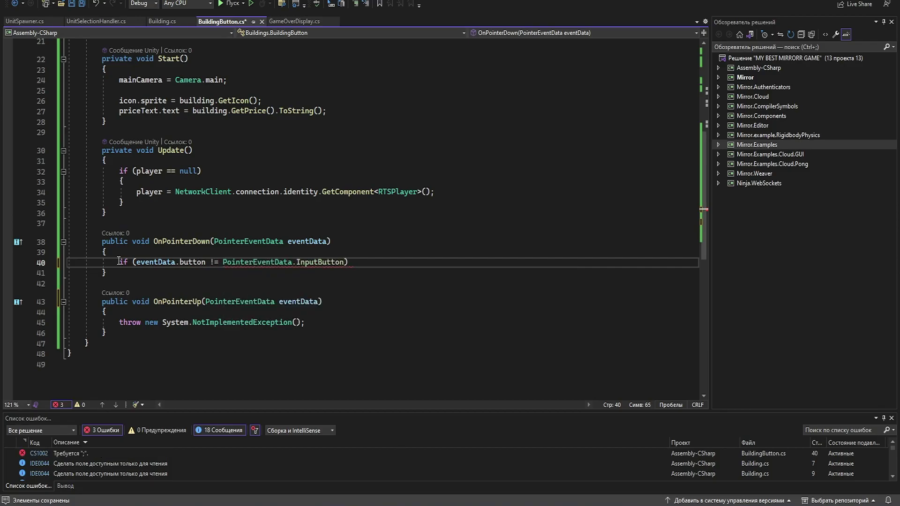
pyautogui.write('.L')
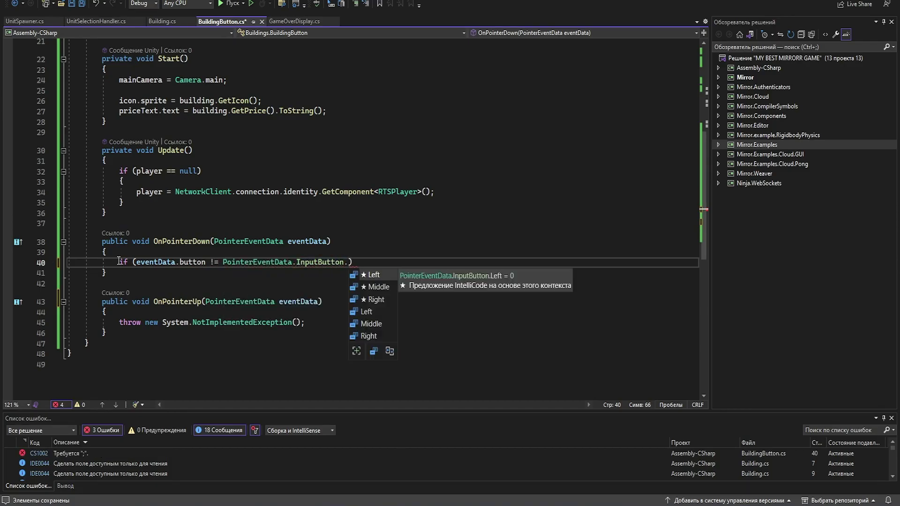
pyautogui.press('Tab')
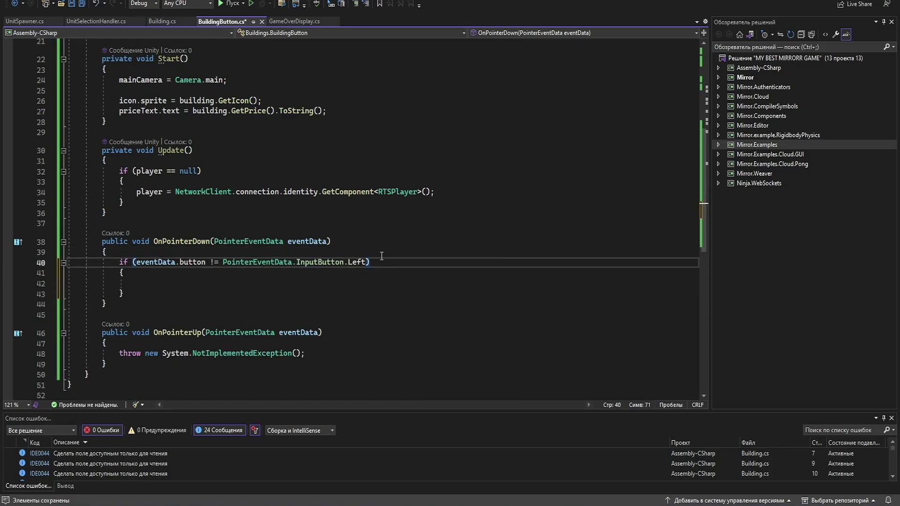
# Step: Return early inside the if block and add blank lines below it
pyautogui.click(192, 284)
pyautogui.write('et')
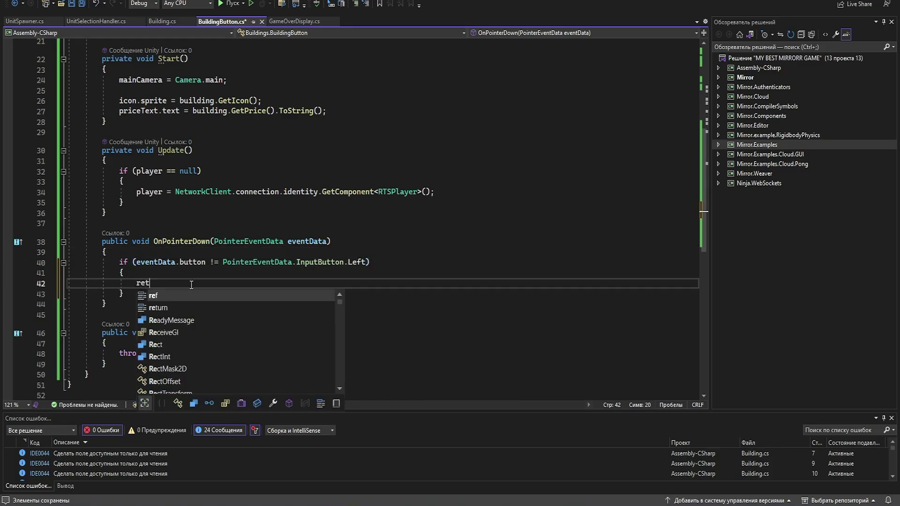
pyautogui.write('urn;')
pyautogui.press('Down')
pyautogui.press('End')
pyautogui.press('Return')
pyautogui.press('Return')
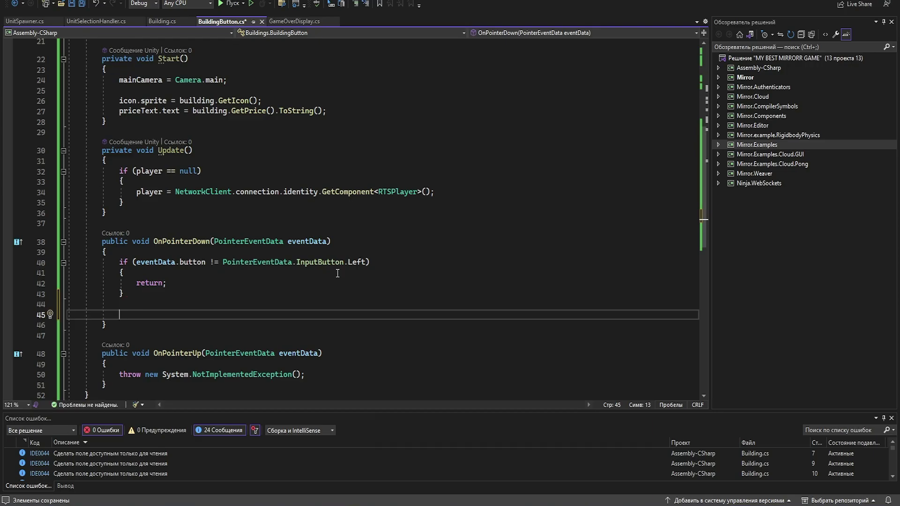
pyautogui.write('.')
pyautogui.click(255, 263)
# Step: Write buildingInstance = Instantiate(building.GetBuildingPrefab()) after the left-button check and view GetBuildingPrefab's definition
pyautogui.click(315, 302)
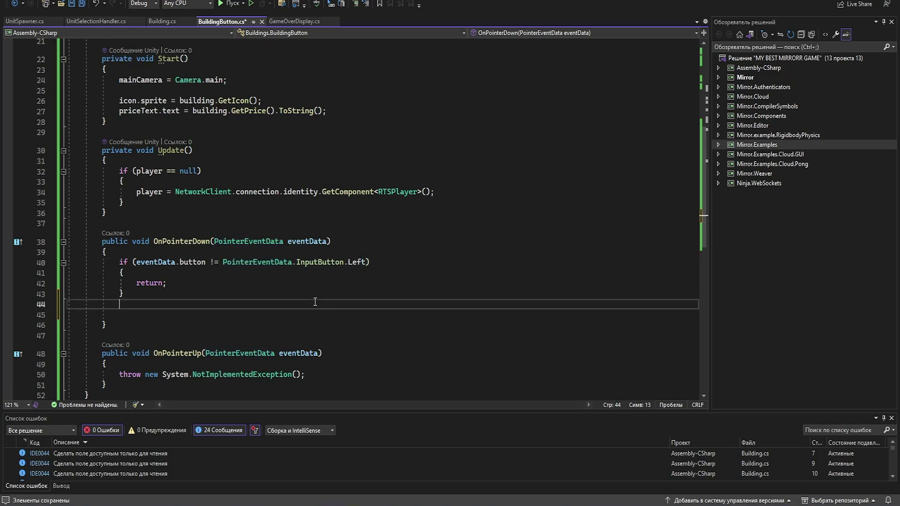
pyautogui.write('buildingInstance = ')
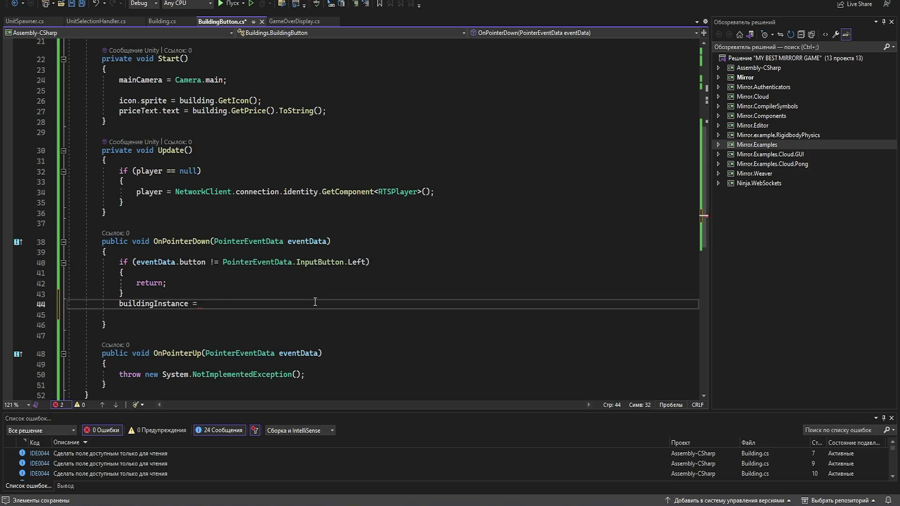
pyautogui.write('Inst')
pyautogui.press('Tab')
pyautogui.write('();')
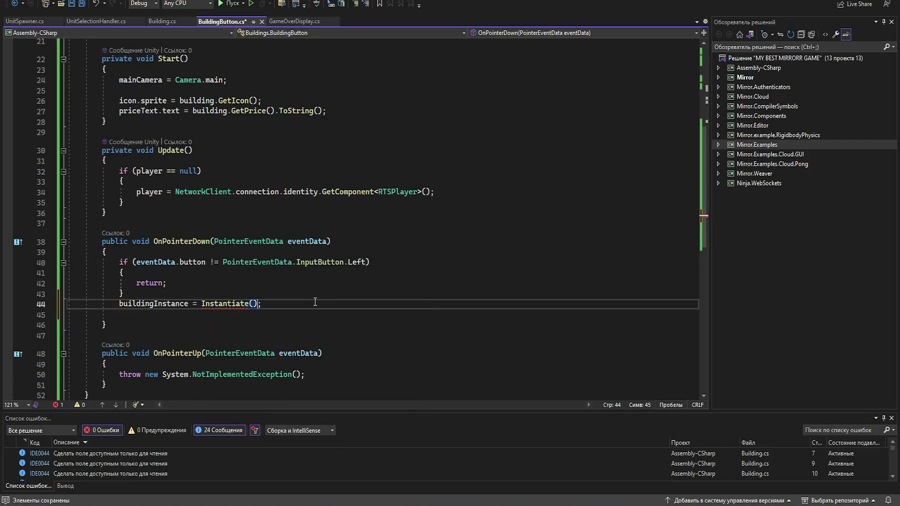
pyautogui.write('building.')
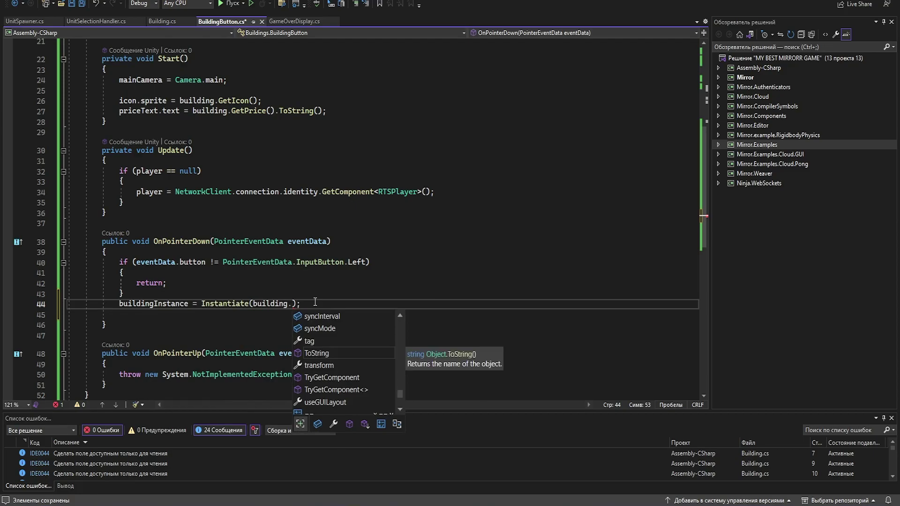
pyautogui.write('Get')
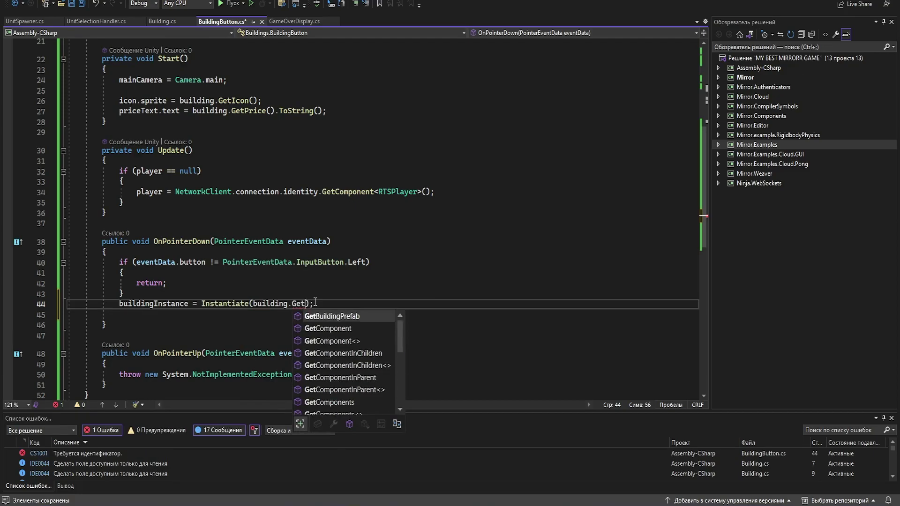
pyautogui.write('()')
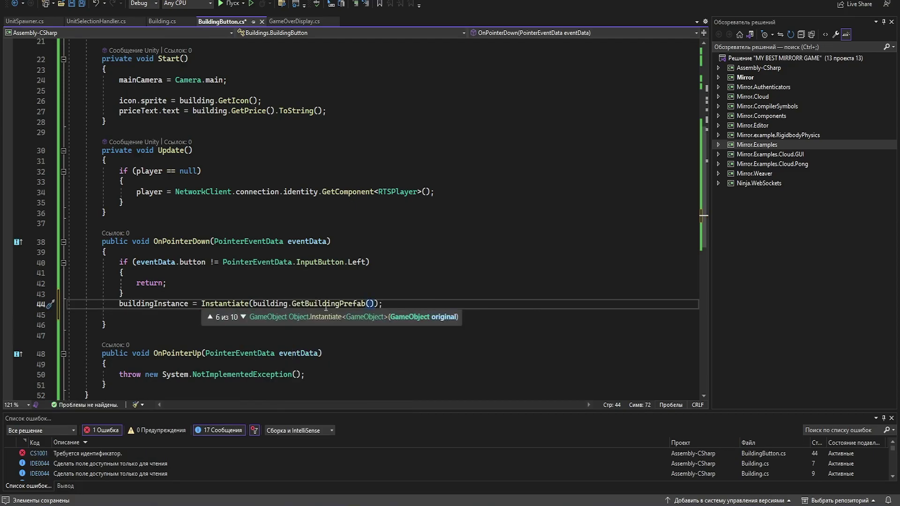
pyautogui.keyDown('ctrl'); pyautogui.click(321, 303); pyautogui.keyUp('ctrl')
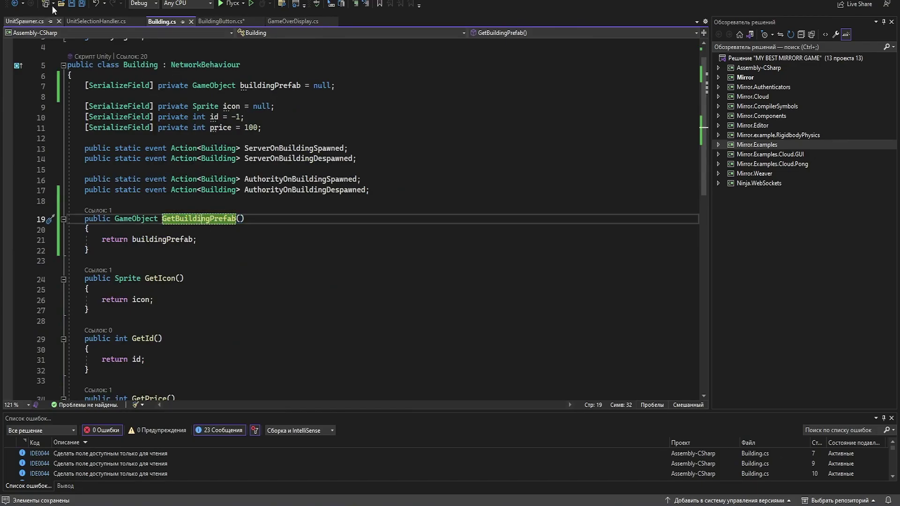
# Step: Compare with how UnitSpawner instantiates units, then return to BuildingButton's Instantiate line
pyautogui.click(35, 25)
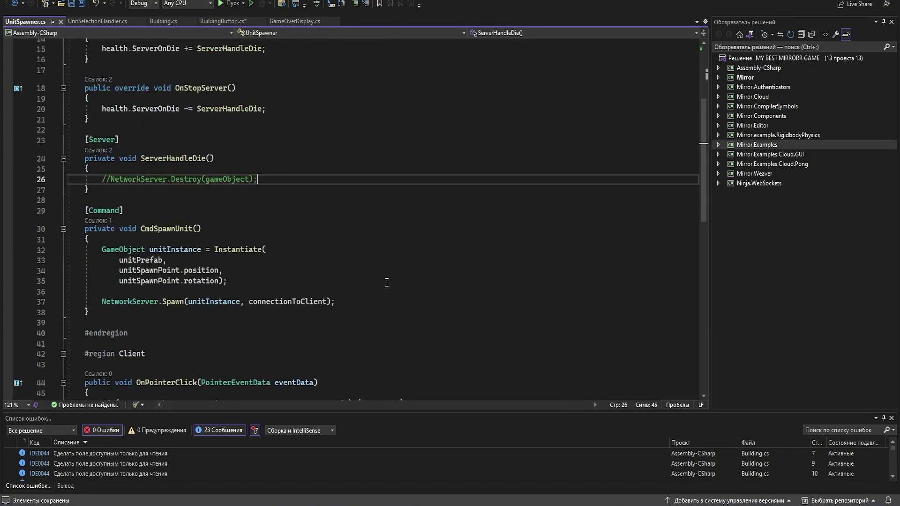
pyautogui.click(391, 305)
pyautogui.click(224, 21)
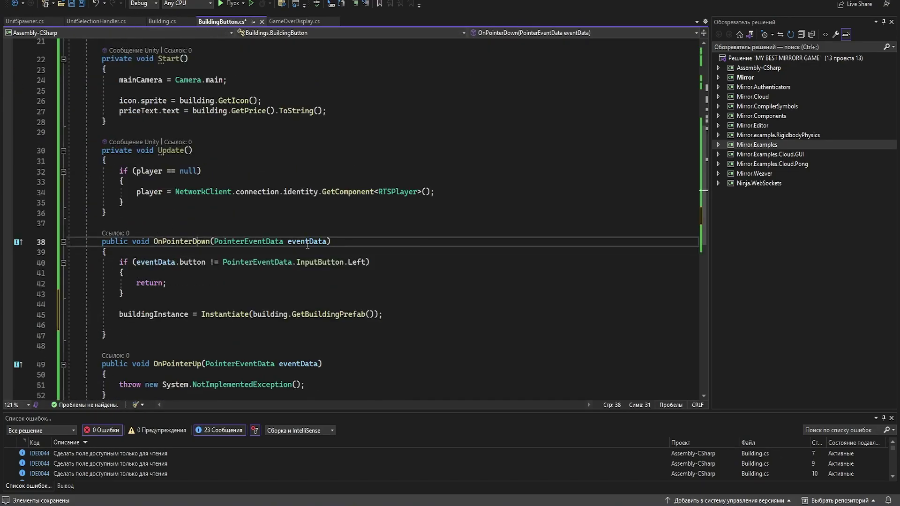
pyautogui.click(338, 262)
pyautogui.moveTo(162, 241); pyautogui.dragTo(208, 242)
pyautogui.click(198, 225)
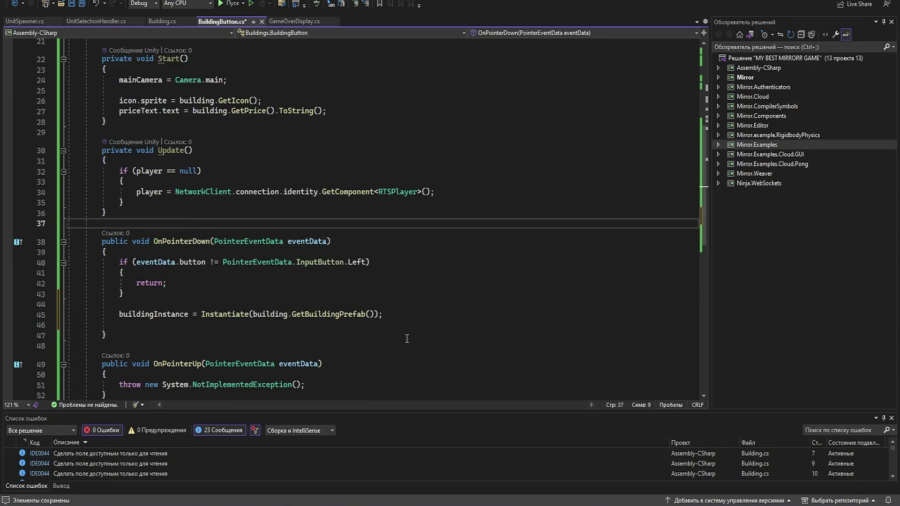
pyautogui.click(408, 315)
pyautogui.scroll(-2, 286, 328)
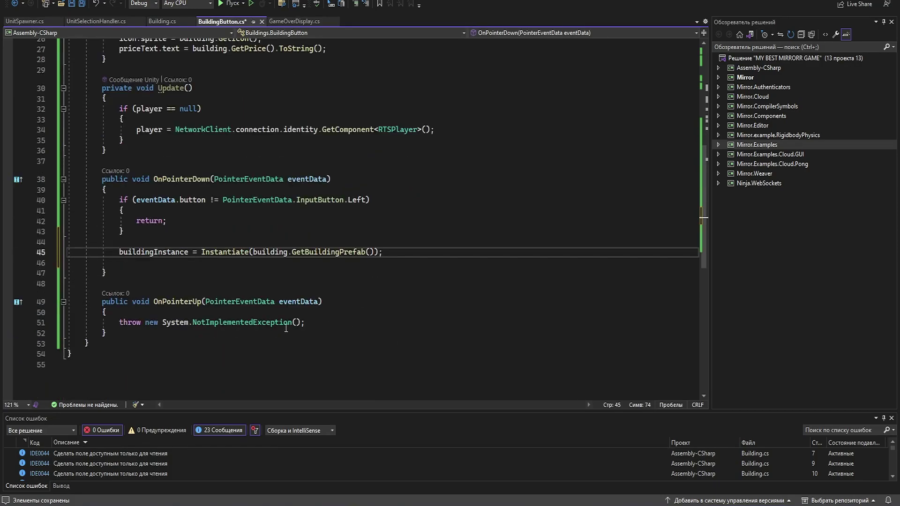
# Step: Assign buildingRendererInstance via GetComponentInChildren, and replace OnPointerUp's throw line with an if() check
pyautogui.click(313, 283)
pyautogui.click(305, 253)
pyautogui.click(304, 265)
pyautogui.write('re')
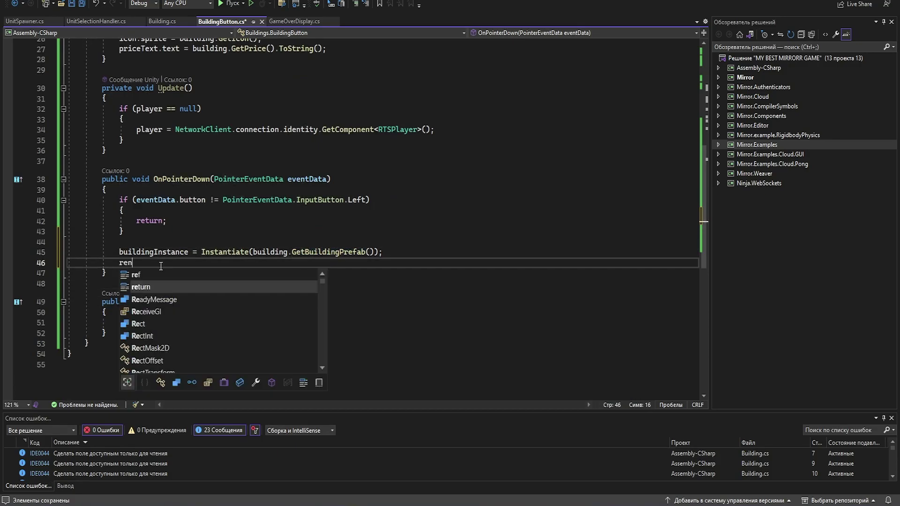
pyautogui.write('n')
pyautogui.press('BackSpace')
pyautogui.press('BackSpace')
pyautogui.press('BackSpace')
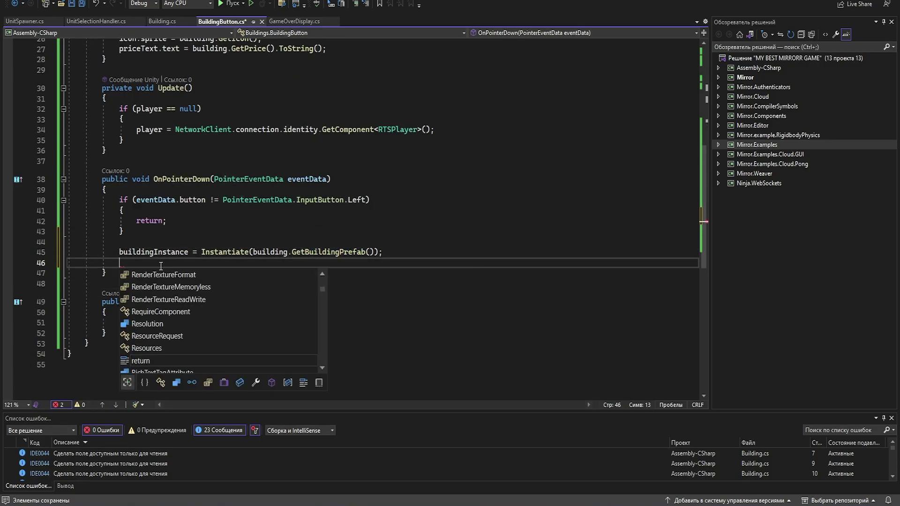
pyautogui.write('bui')
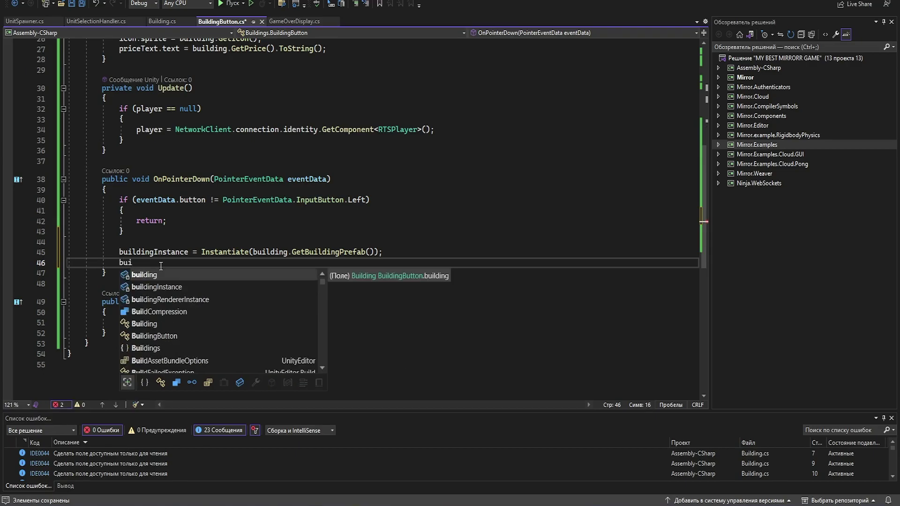
pyautogui.write('ldingRendererInstance = buildingRendererInstance.')
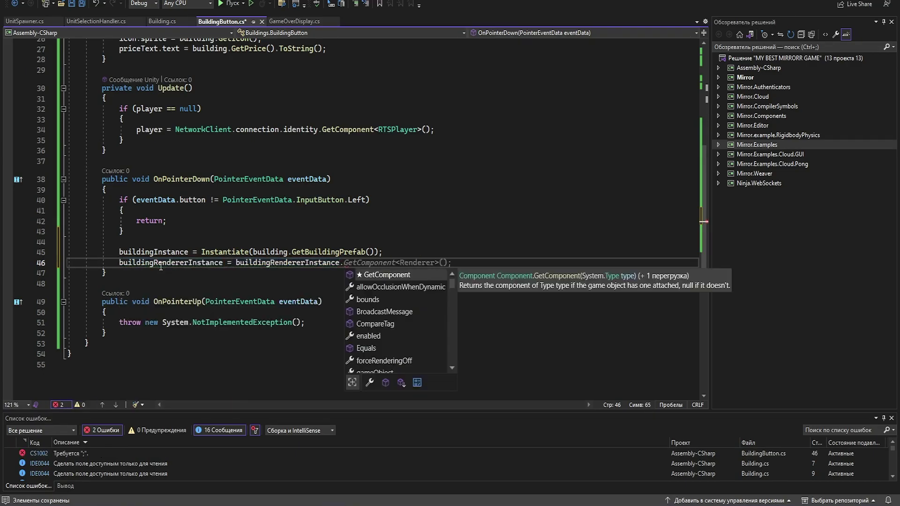
pyautogui.write('GetComero')
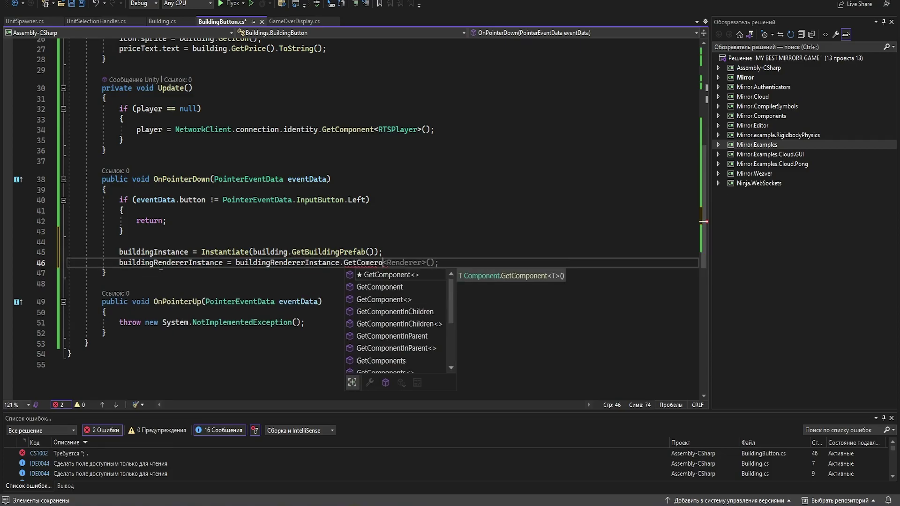
pyautogui.doubleClick(409, 324)
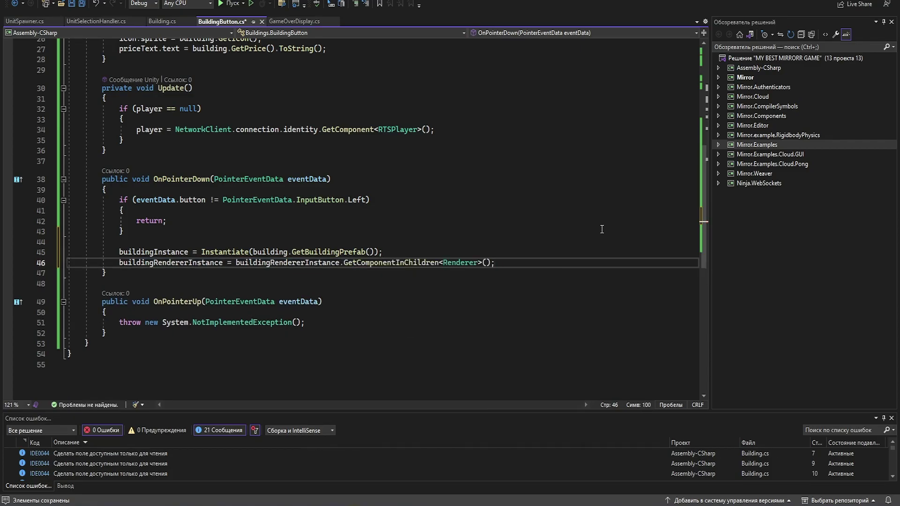
pyautogui.moveTo(305, 323); pyautogui.dragTo(120, 323)
pyautogui.write('if()')
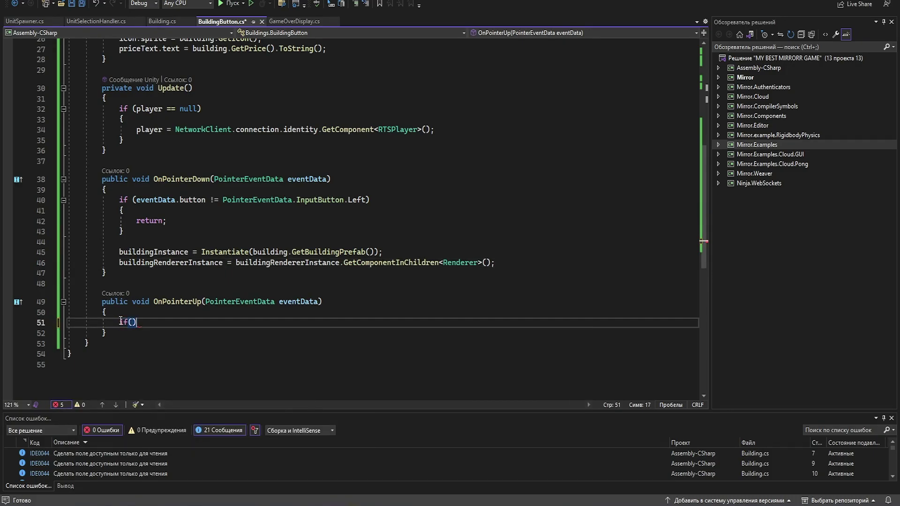
pyautogui.write('.')
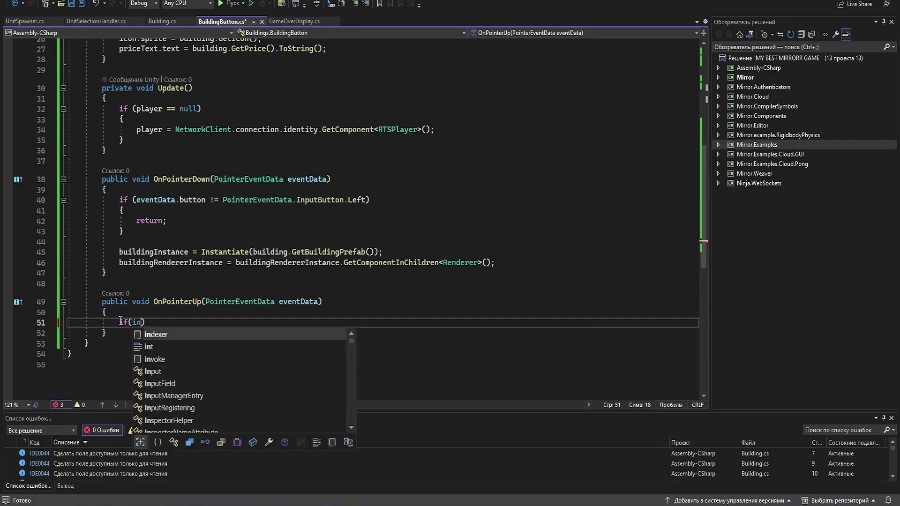
pyautogui.write('buil')
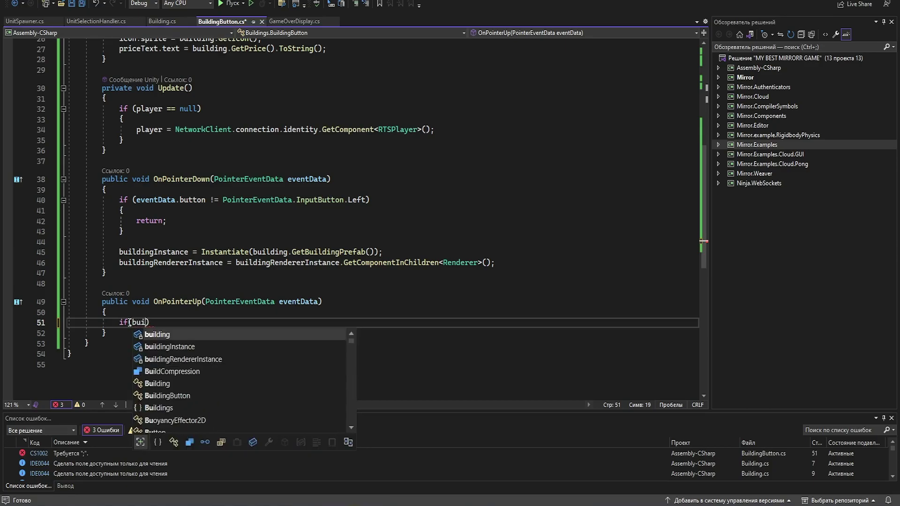
pyautogui.write('dingInstance == null')
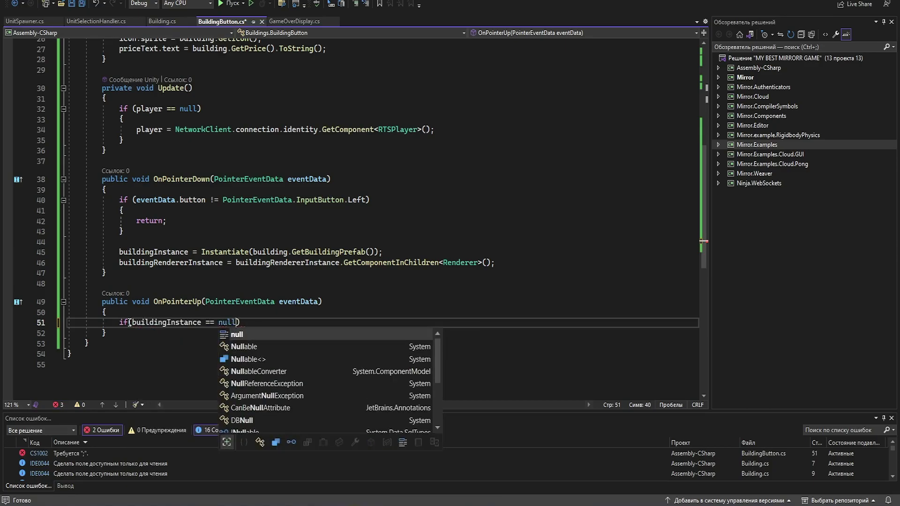
# Step: Make OnPointerUp return when buildingInstance is null, and save the script
pyautogui.press('Tab')
pyautogui.press('Return')
pyautogui.write('{')
pyautogui.press('Return')
pyautogui.write('ret')
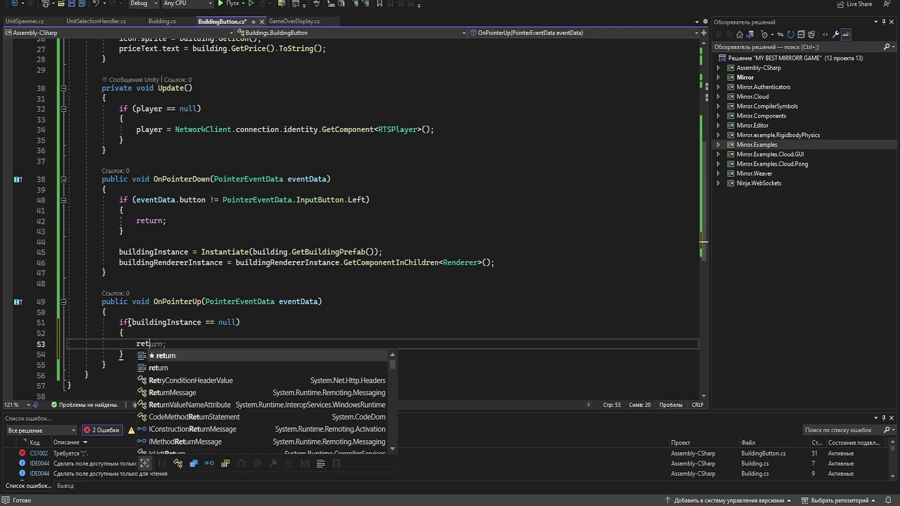
pyautogui.write('urn;')
pyautogui.hotkey('ctrl', 's')
pyautogui.click(184, 356)
pyautogui.press('Return')
# Step: Write Ray ray = mainCamera.ScreenPointToRay(Mouse.current.position.ReadValue()), adding the UnityEngine.InputSystem using
pyautogui.write('Ray')
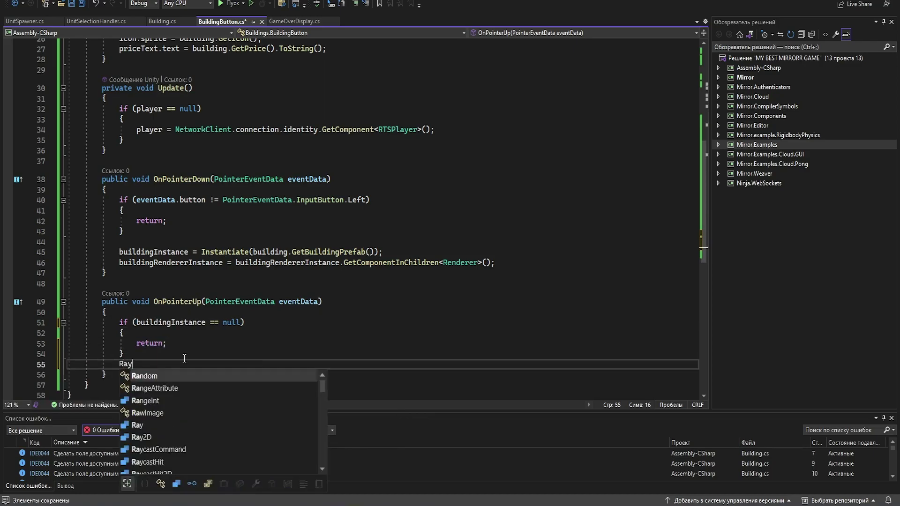
pyautogui.write(' ray = ')
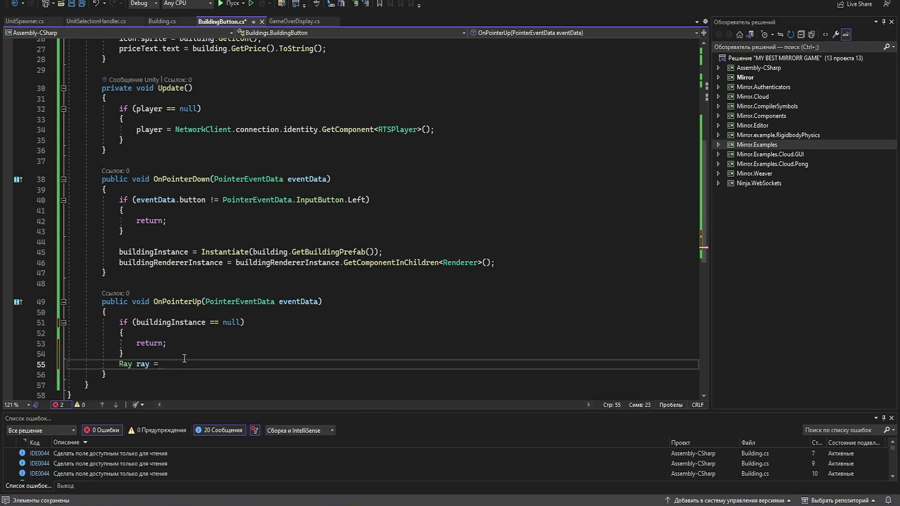
pyautogui.write('mainCamera.Sc')
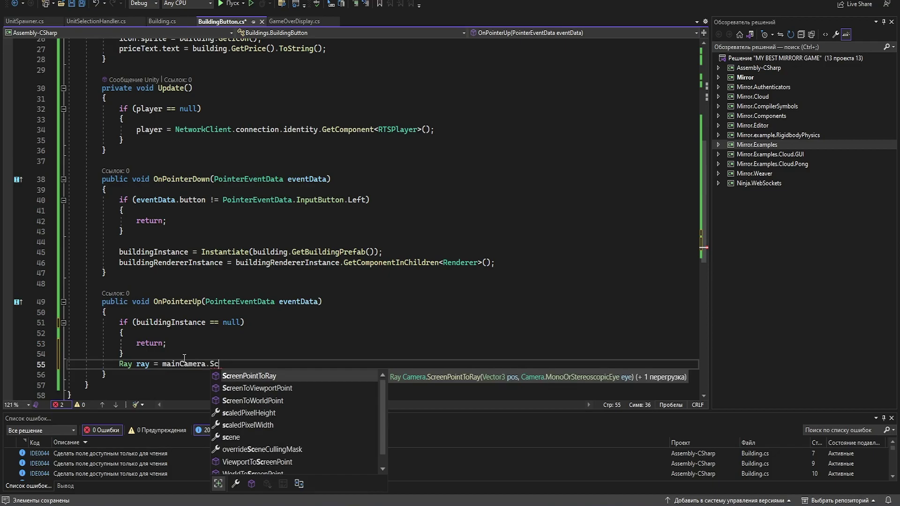
pyautogui.press('Tab')
pyautogui.write('(')
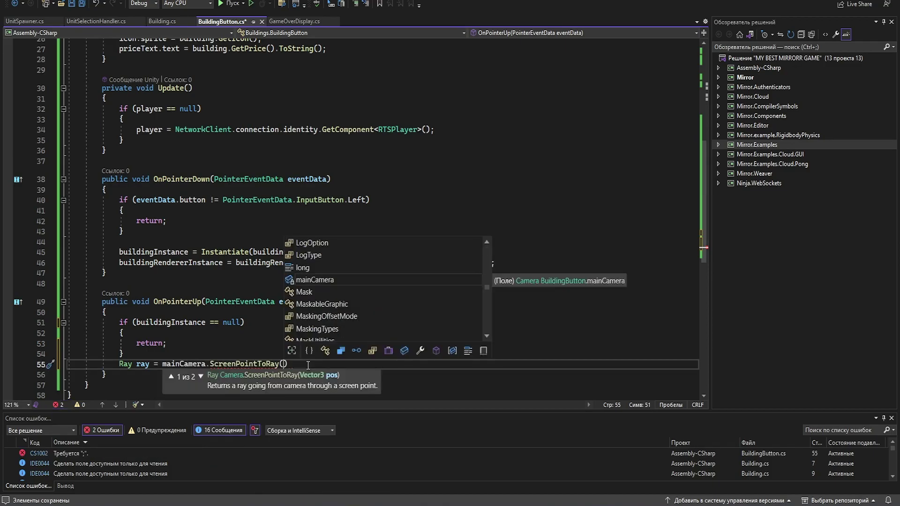
pyautogui.write('Mouse')
pyautogui.hotkey('ctrl', '.')
pyautogui.press('Return')
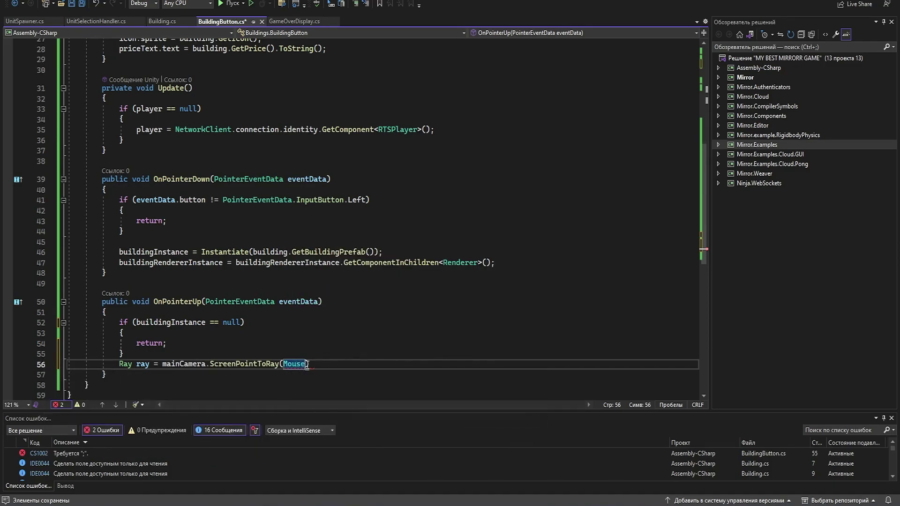
pyautogui.write('.cu')
pyautogui.press('Tab')
pyautogui.write('po')
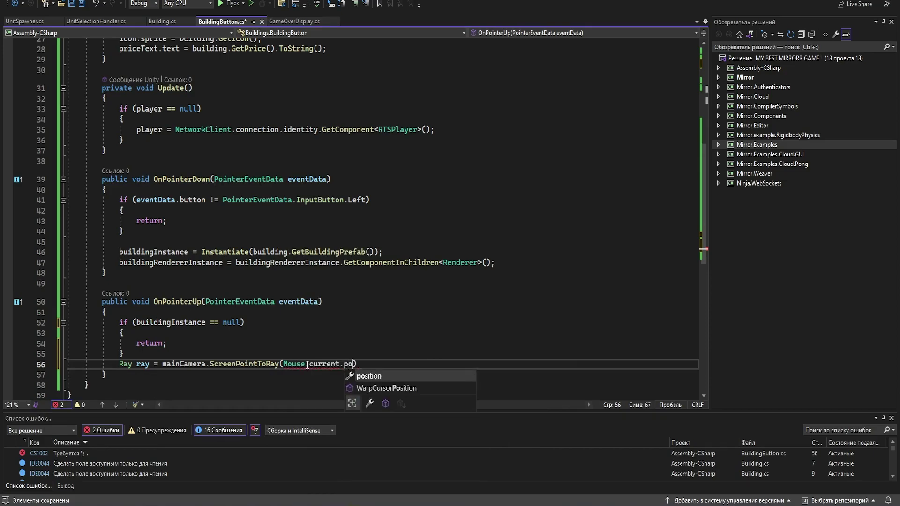
pyautogui.press('Tab')
pyautogui.write('.ReadValue')
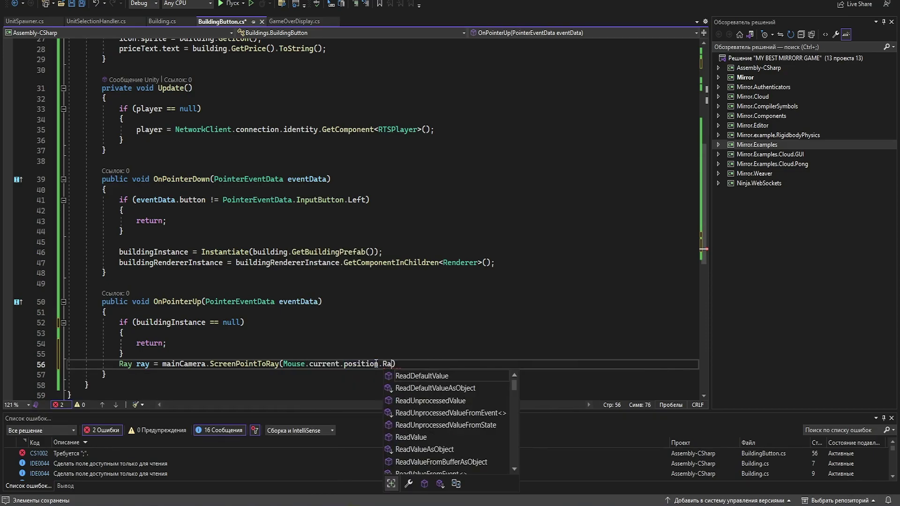
pyautogui.write('());')
# Step: Add an empty if (Physics.Raycast(ray, out RaycastHit hit, Mathf.Infinity, floorMask)) block
pyautogui.press('Return')
pyautogui.press('Return')
pyautogui.write('if')
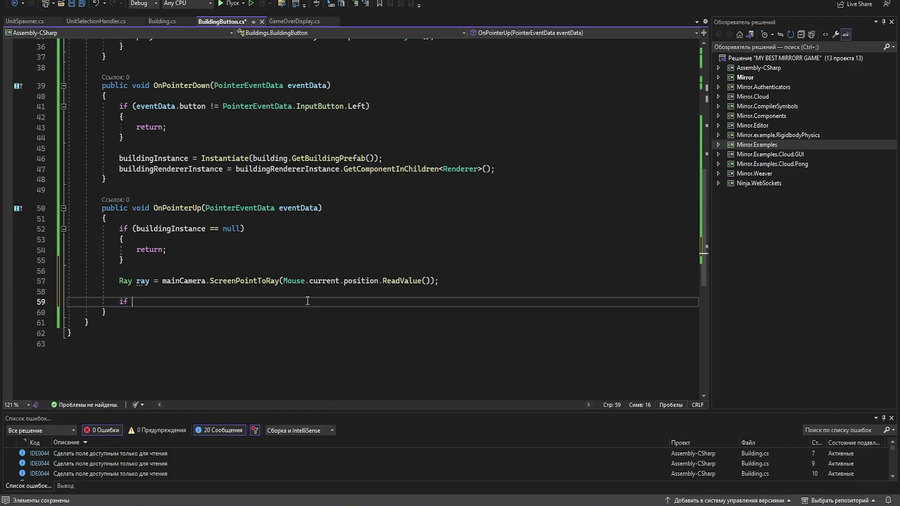
pyautogui.write('()')
pyautogui.write('Physics.Raycast(')
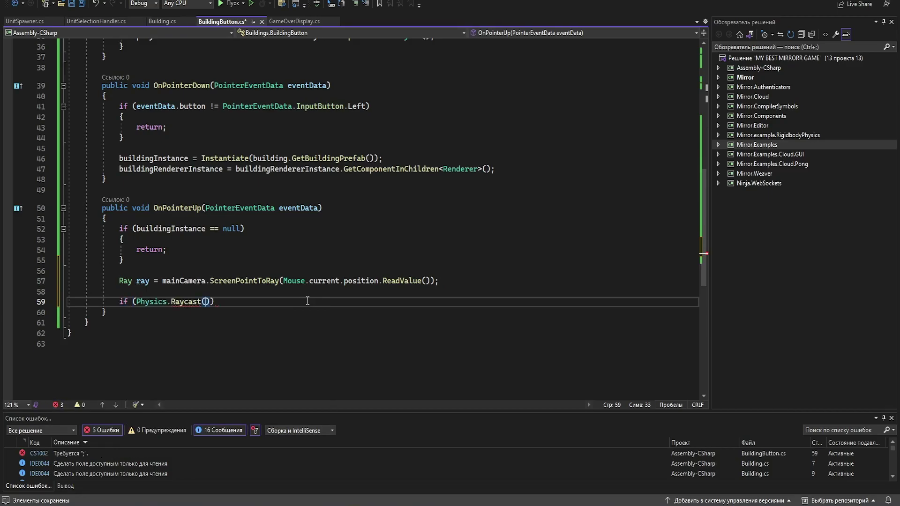
pyautogui.write('ray, ')
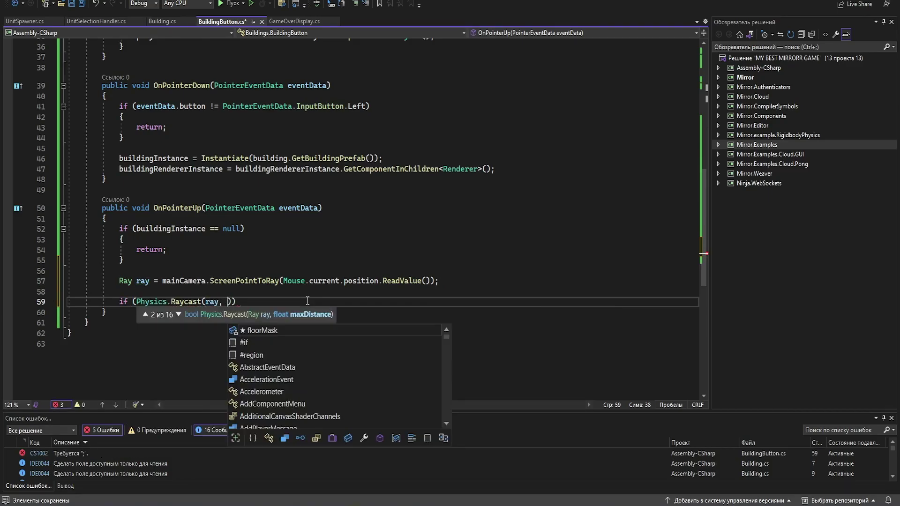
pyautogui.write('out Ra')
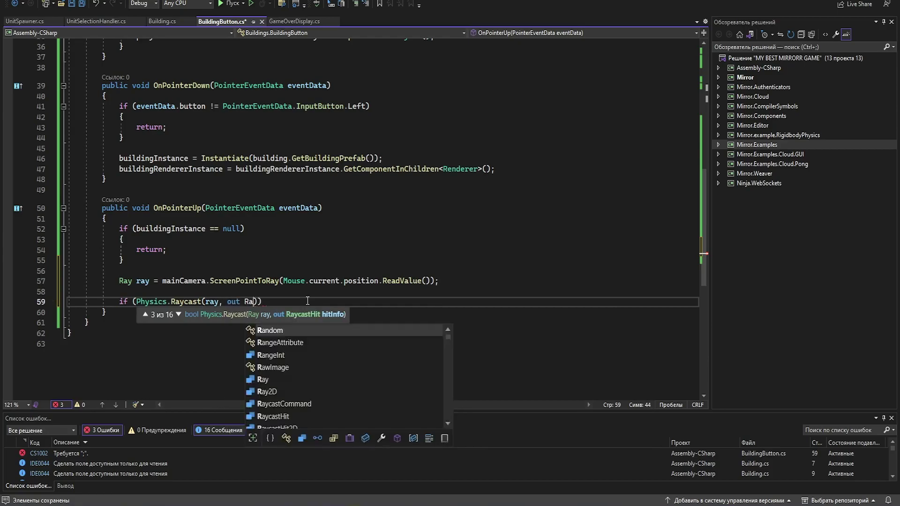
pyautogui.write('ycastHit hit,')
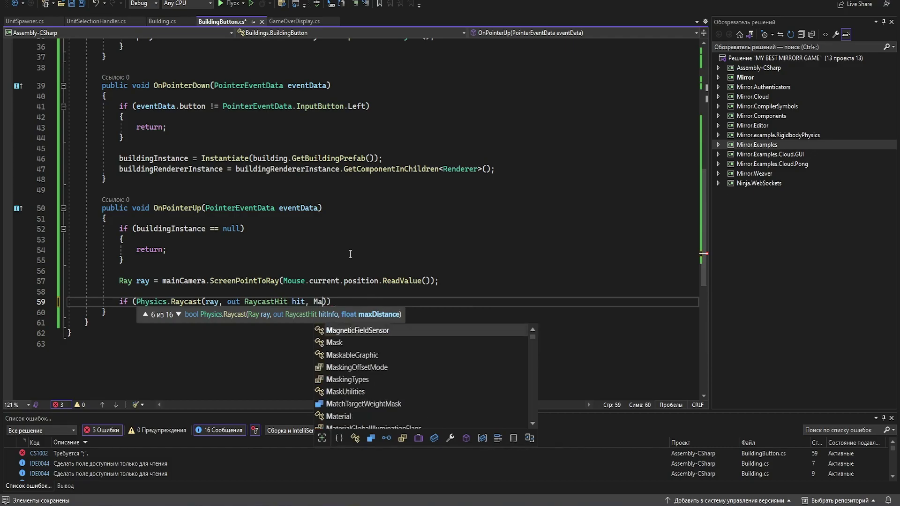
pyautogui.write('Mathf.Infinity, ')
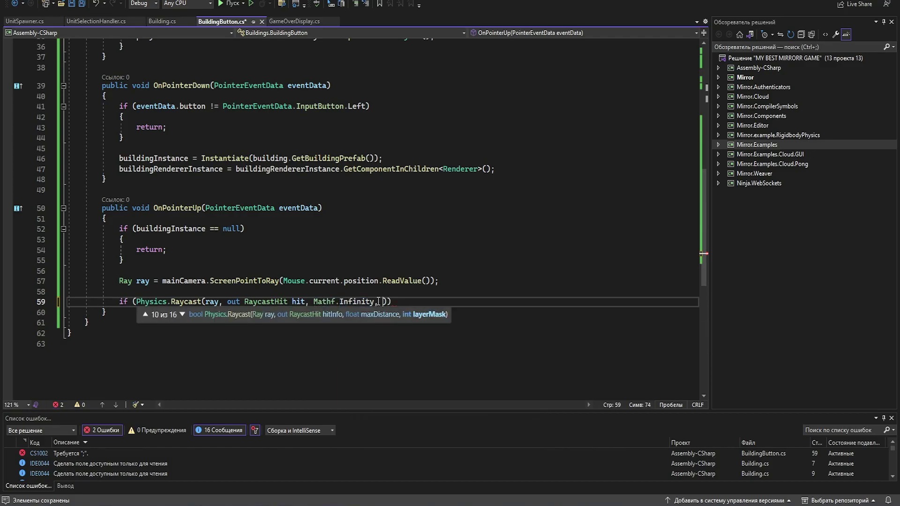
pyautogui.write('floorMask')
pyautogui.press('End')
pyautogui.press('Return')
pyautogui.write('{')
pyautogui.press('Return')
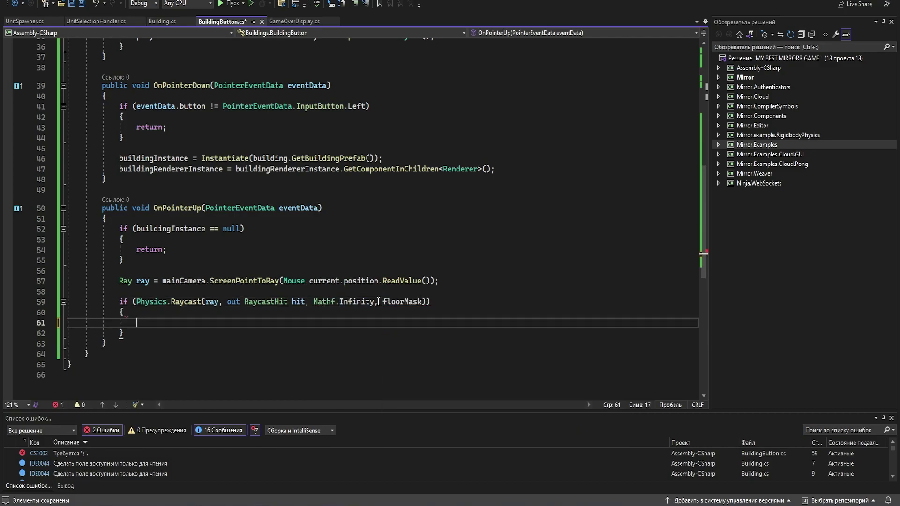
pyautogui.click(409, 301)
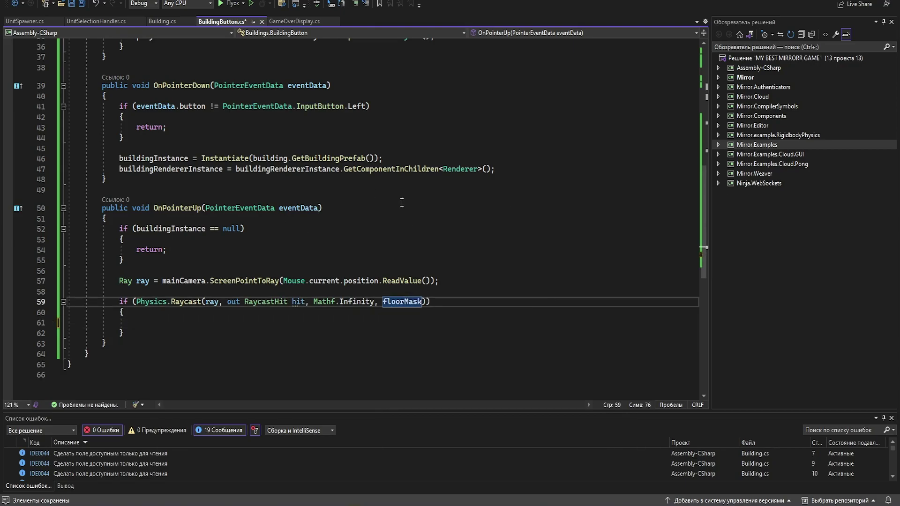
pyautogui.click(221, 327)
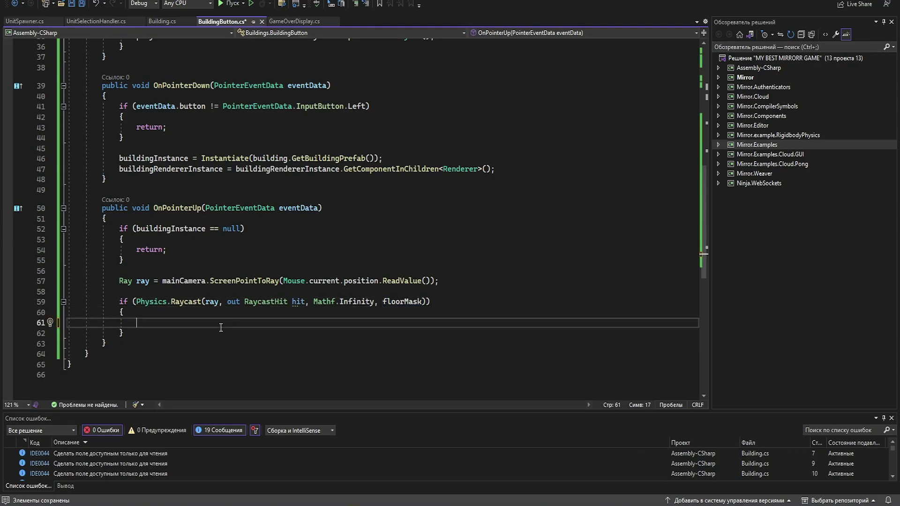
# Step: Add the line after the raycast block that destroys buildingInstance, and make room below OnPointerUp
pyautogui.press('Down')
pyautogui.press('Return')
pyautogui.press('Return')
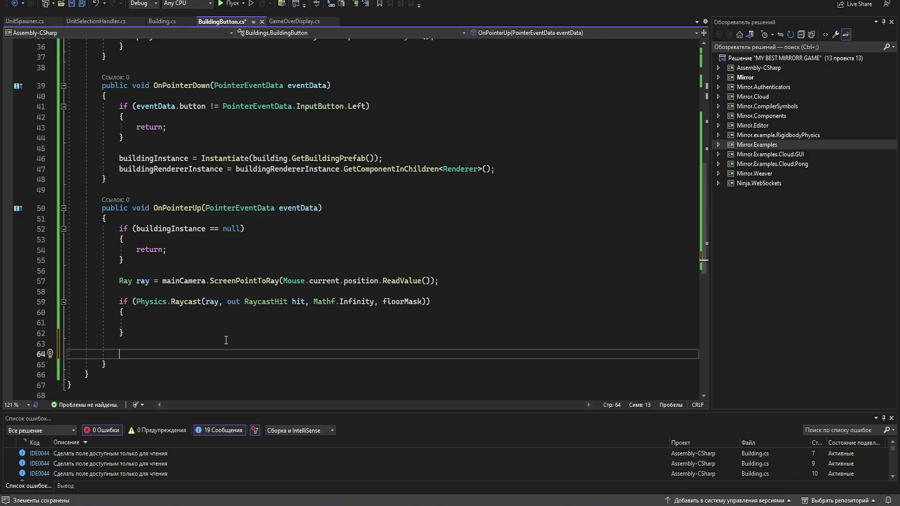
pyautogui.write('Se')
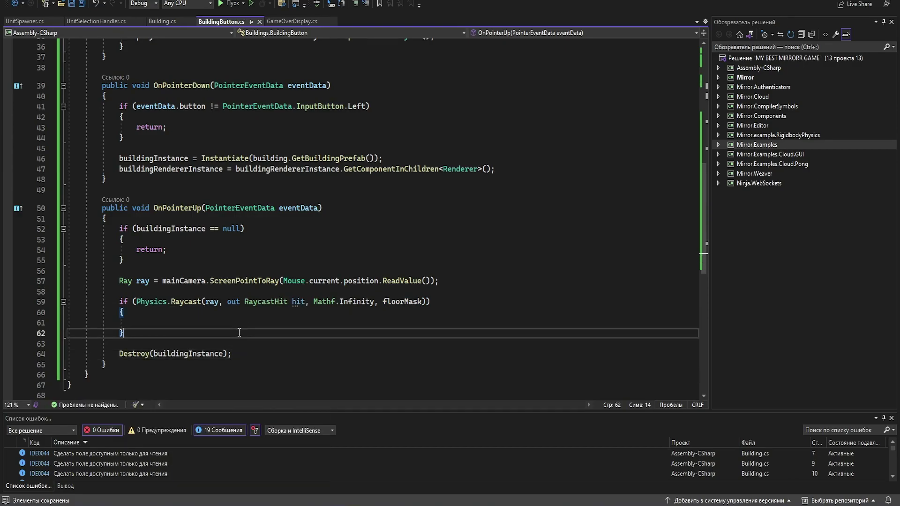
pyautogui.scroll(-3, 176, 270)
pyautogui.click(176, 271)
pyautogui.press('Return')
pyautogui.press('Return')
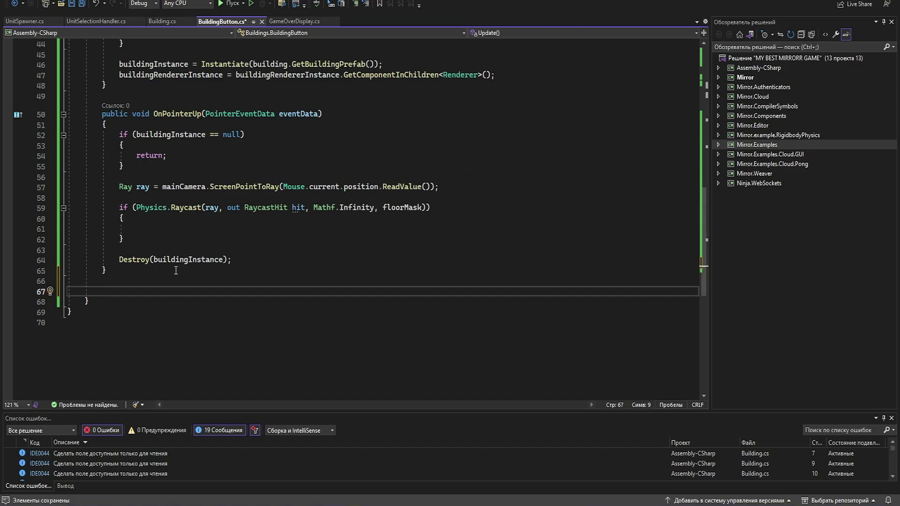
# Step: Declare private void UpdateBuildingInstance and add 'if (buildingInstance == null) return;' to Update
pyautogui.write('ri')
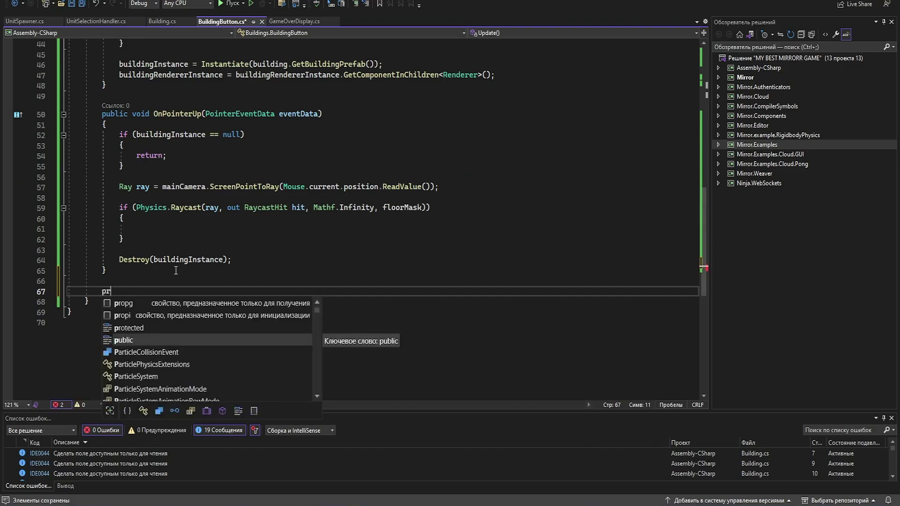
pyautogui.write('vate void UpdateBuilding')
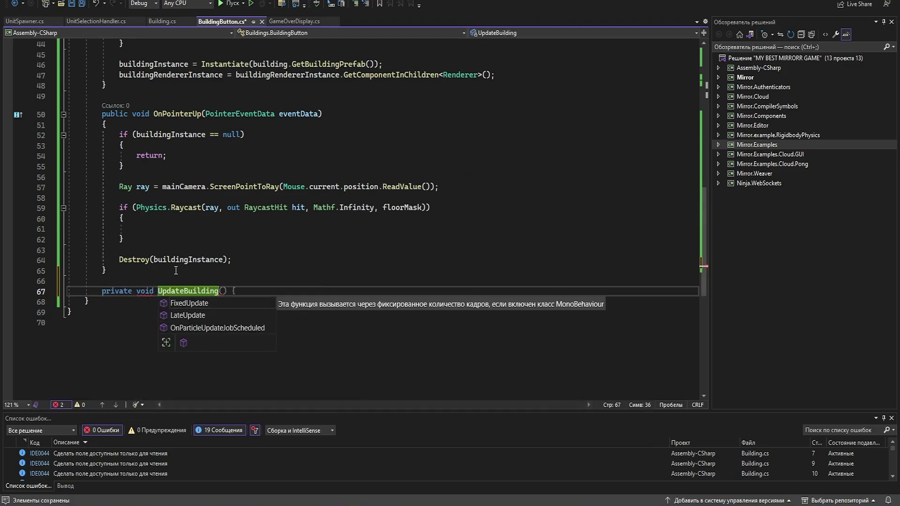
pyautogui.write('In')
pyautogui.scroll(8, 176, 270)
pyautogui.click(219, 253)
pyautogui.write('if ')
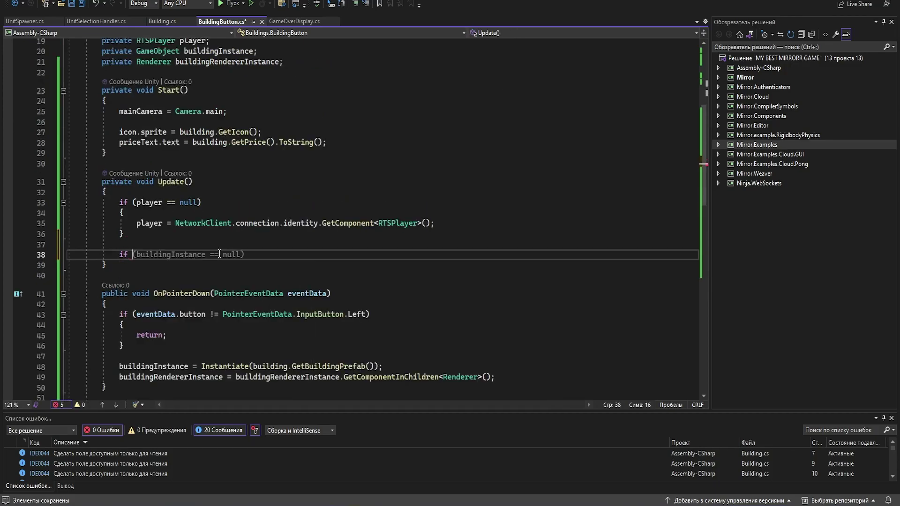
pyautogui.write('(buildingInstance ==')
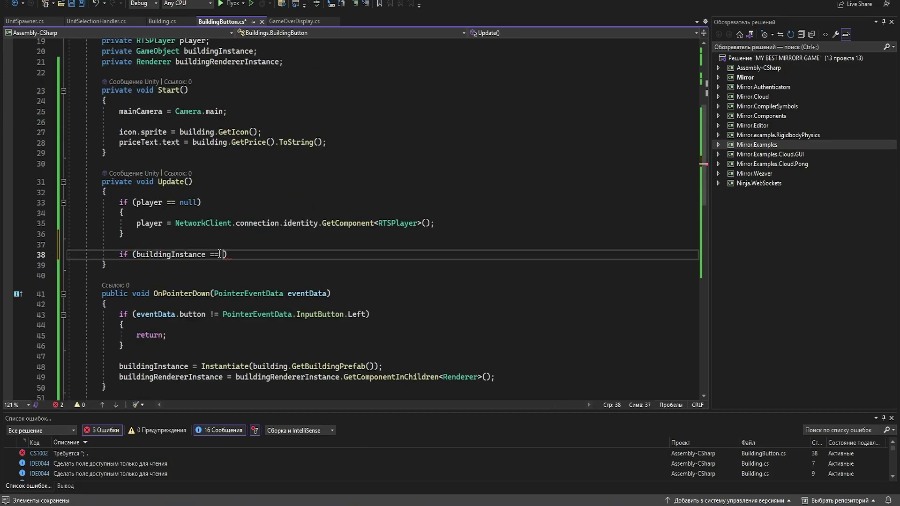
pyautogui.write(' null)')
pyautogui.press('Return')
pyautogui.write('{')
pyautogui.press('Return')
pyautogui.write('return;')
# Step: Start an UpdateBuildingInstance call in Update and copy OnPointerUp's Ray and Raycast lines
pyautogui.scroll(1, 219, 253)
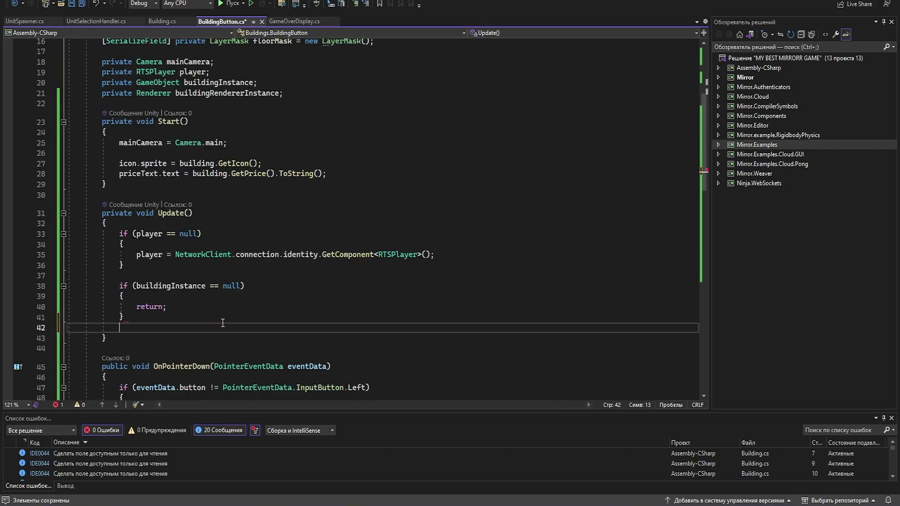
pyautogui.click(223, 322)
pyautogui.press('Return')
pyautogui.press('Return')
pyautogui.write('Upda')
pyautogui.scroll(-11, 478, 212)
pyautogui.click(478, 212)
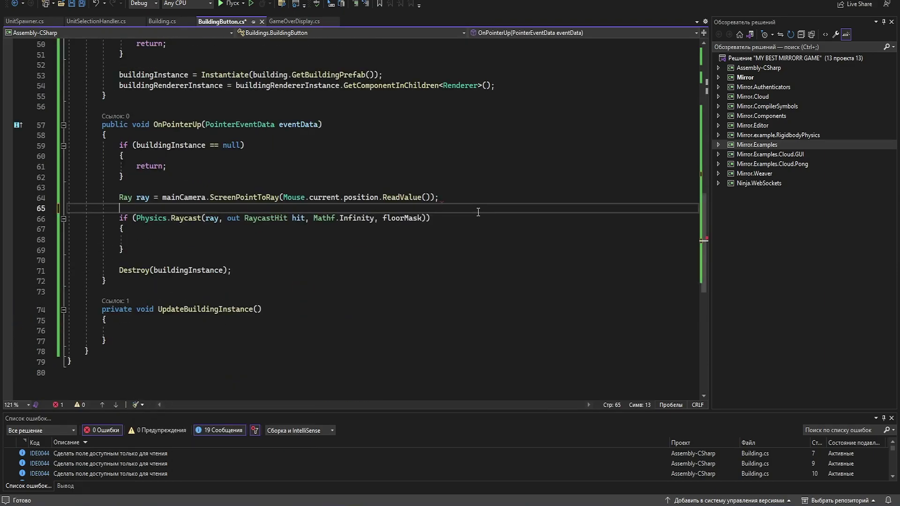
pyautogui.moveTo(473, 222); pyautogui.dragTo(79, 187)
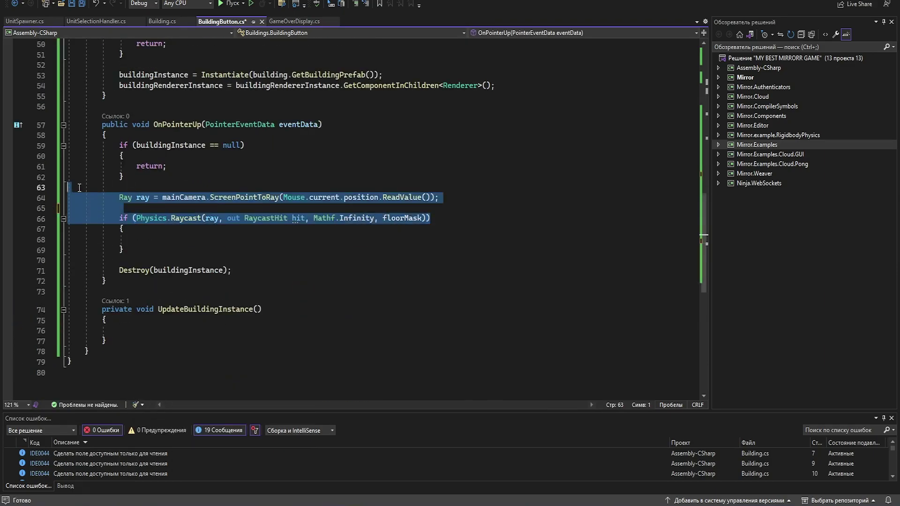
pyautogui.click(393, 218)
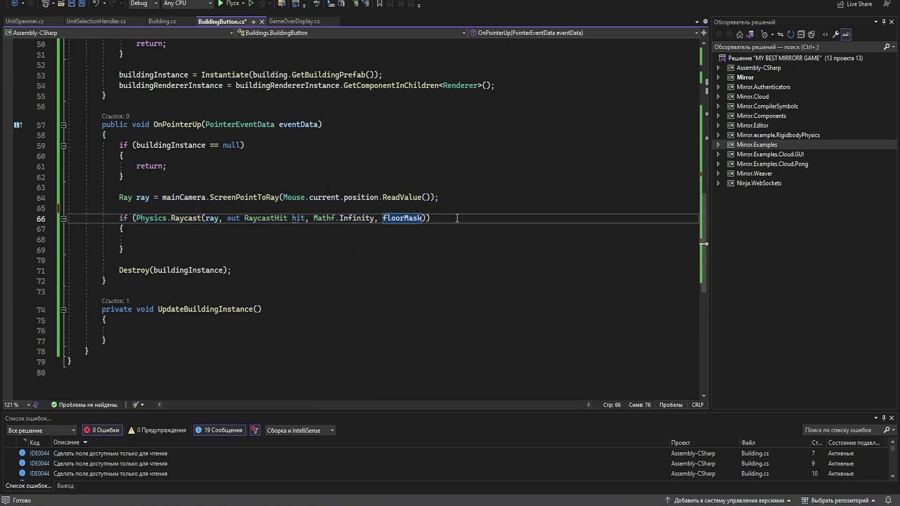
pyautogui.moveTo(457, 218); pyautogui.dragTo(71, 187)
pyautogui.hotkey('ctrl', 'c')
# Step: Paste the raycast into UpdateBuildingInstance, negate it to return, and set buildingInstance.transform.position to hit
pyautogui.click(122, 330)
pyautogui.hotkey('ctrl', 'v')
pyautogui.click(135, 320)
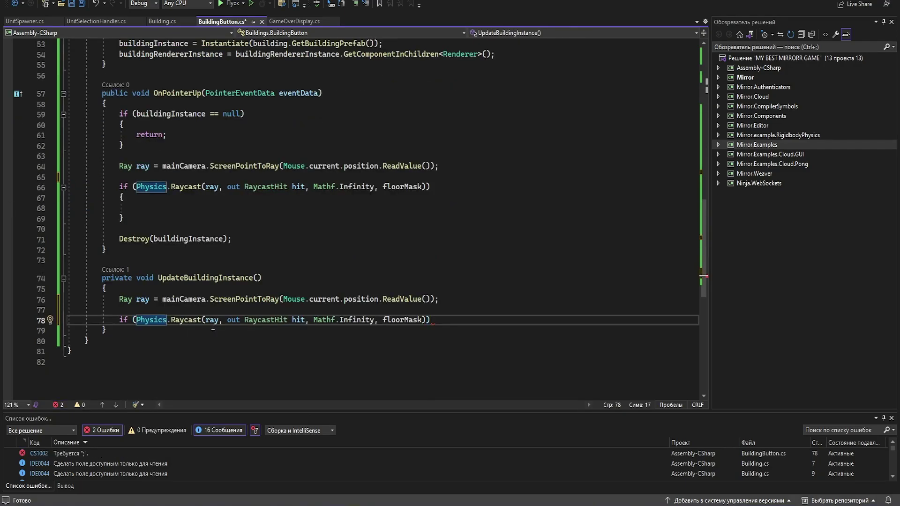
pyautogui.write('!')
pyautogui.click(460, 319)
pyautogui.press('Return')
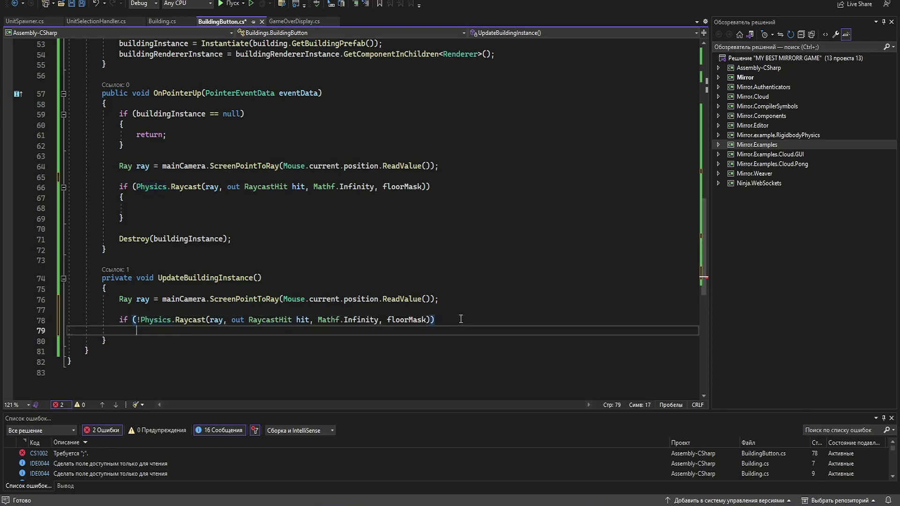
pyautogui.write('{')
pyautogui.press('Return')
pyautogui.write('eturn;')
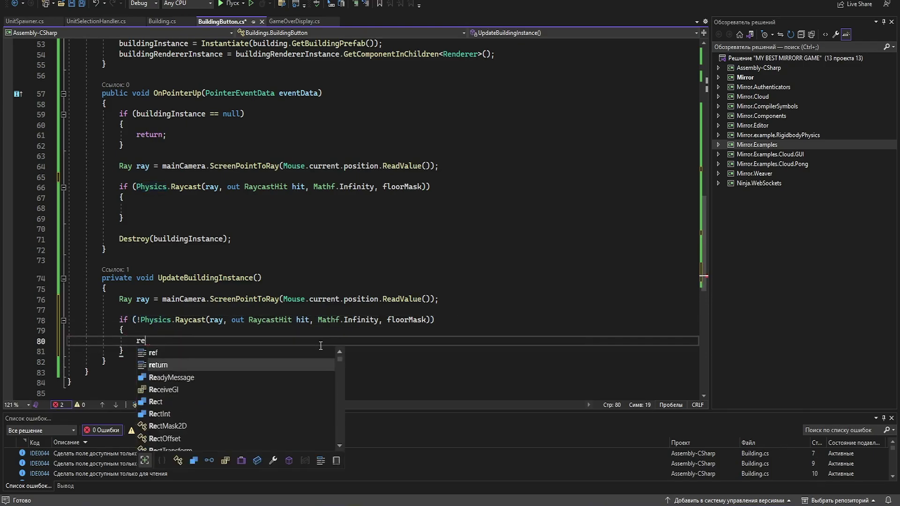
pyautogui.click(157, 349)
pyautogui.press('Return')
pyautogui.write('buildingInstance')
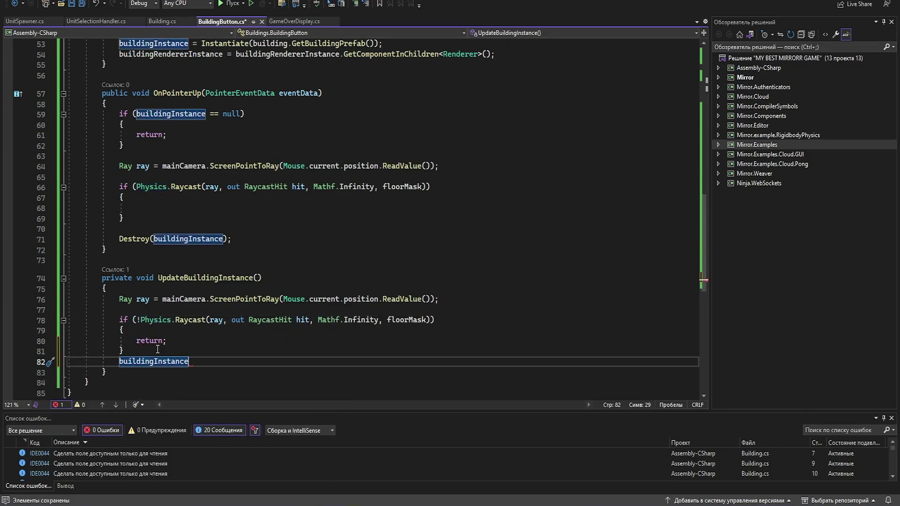
pyautogui.write('.transform.position = hi')
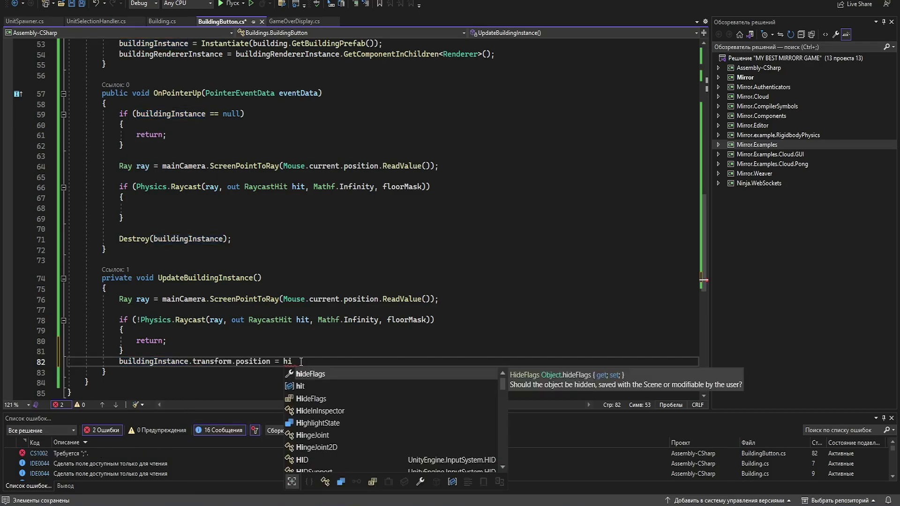
pyautogui.write('t;')
# Step: Add a buildingInstance.SetActive line in OnPointerDown, checking the activeSelf member
pyautogui.scroll(8, 567, 317)
pyautogui.click(567, 316)
pyautogui.press('Return')
pyautogui.press('Return')
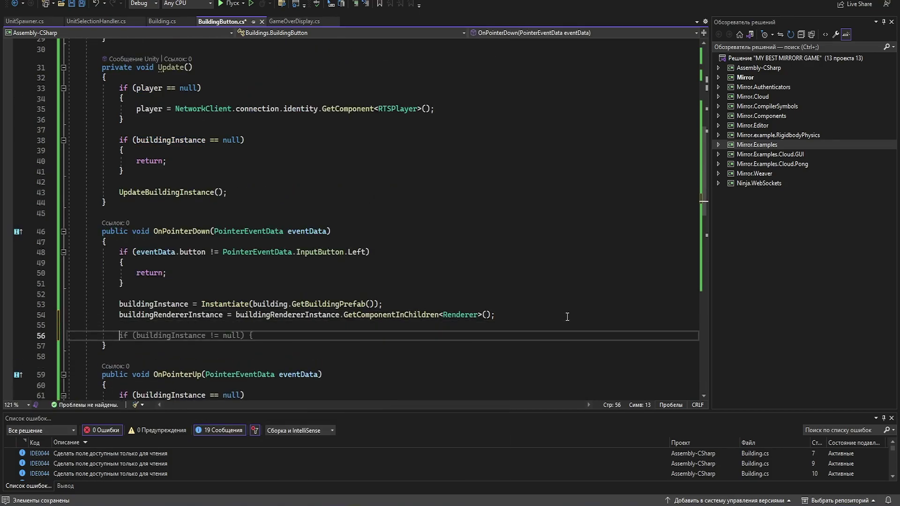
pyautogui.write('b')
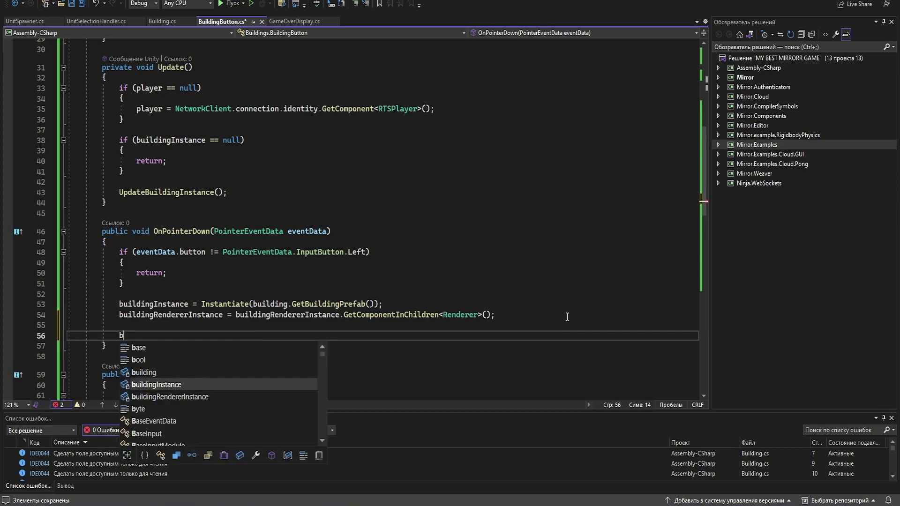
pyautogui.write('uildingInstanci.Set')
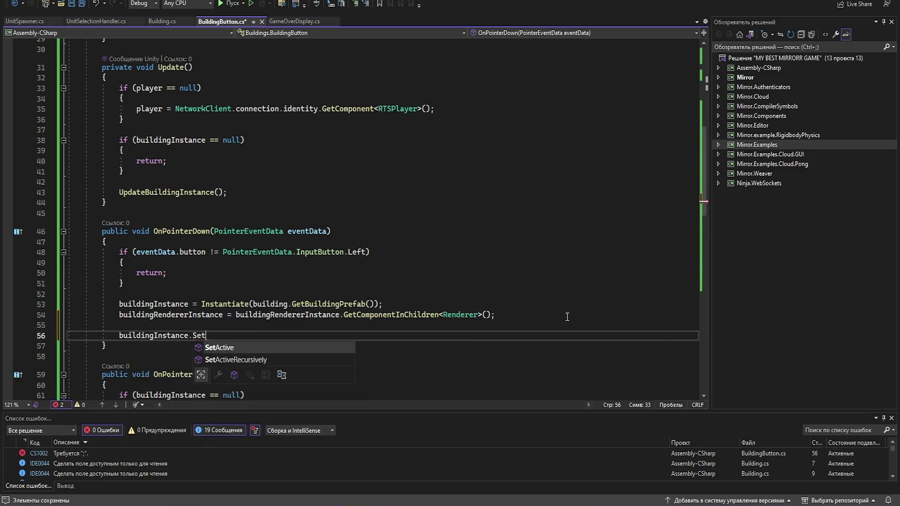
pyautogui.write('(')
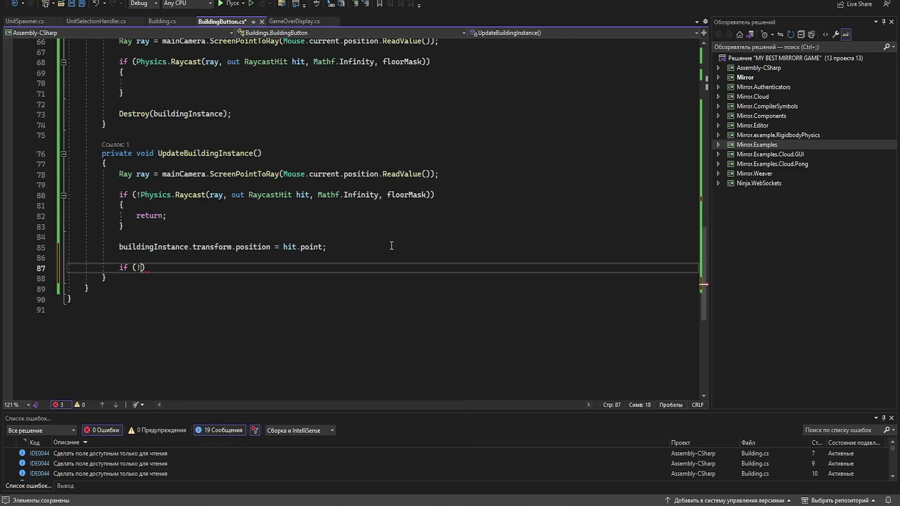
pyautogui.write('bui')
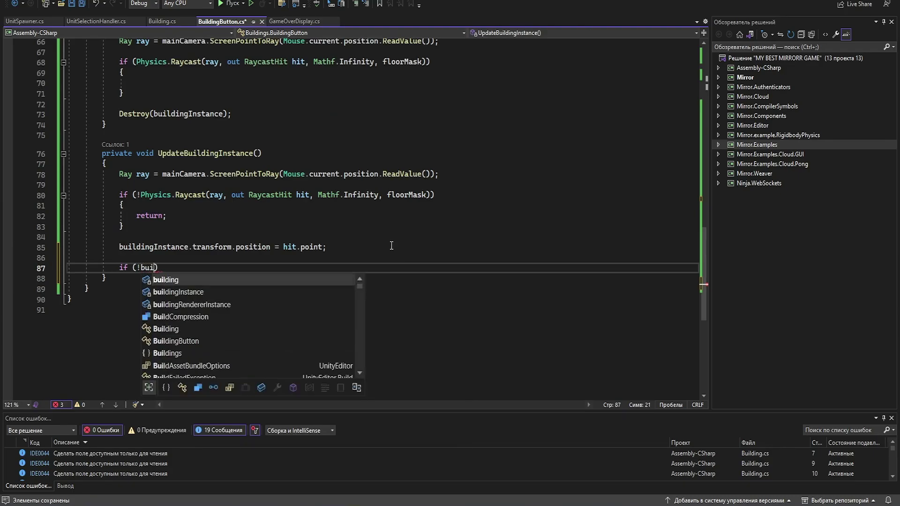
pyautogui.write('.activbe')
pyautogui.doubleClick(240, 317)
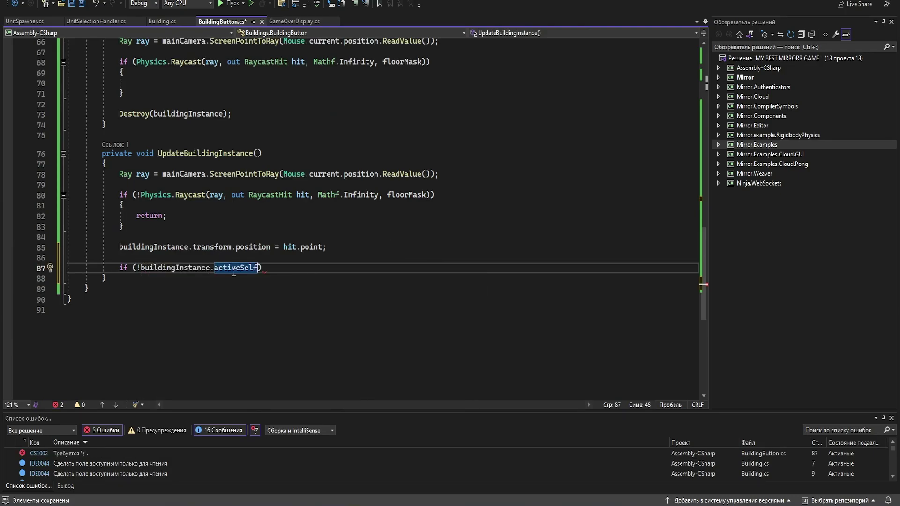
pyautogui.moveTo(244, 272)
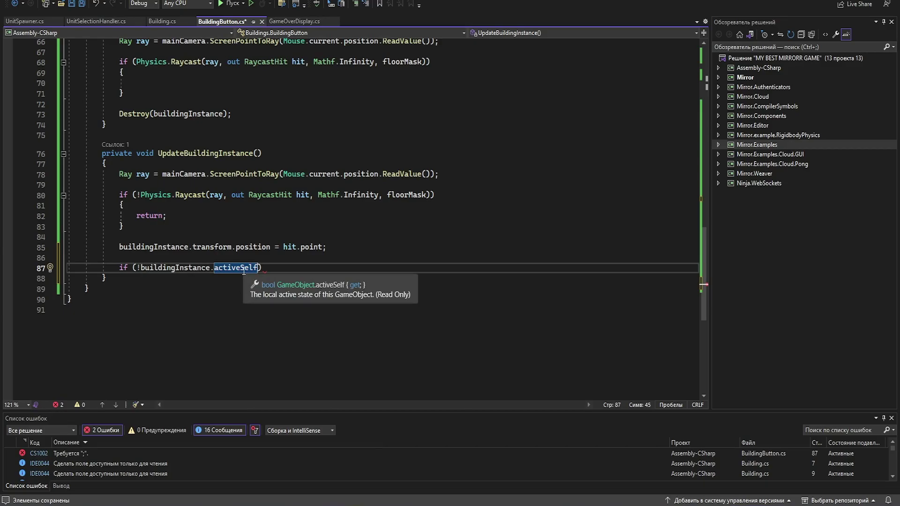
pyautogui.write('(tr')
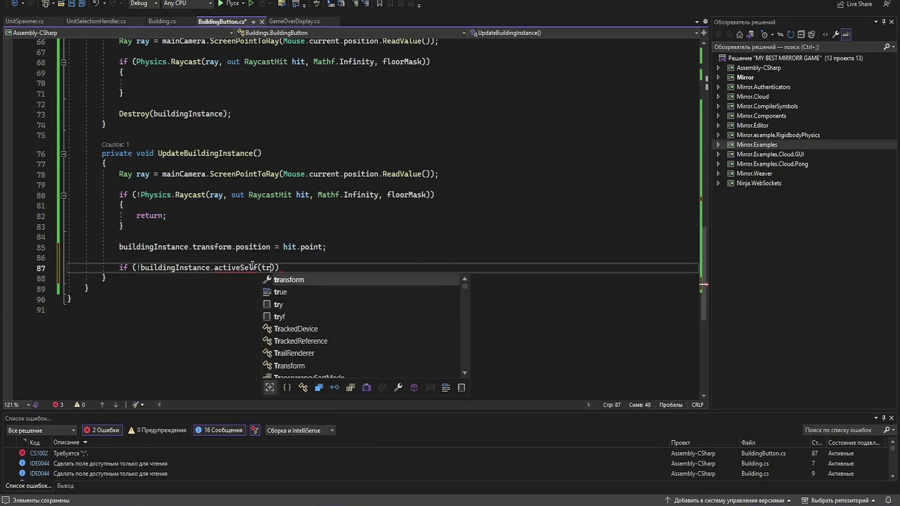
pyautogui.press('Down')
pyautogui.press('Return')
# Step: Set up the if (!buildingInstance.activeSelf) block and begin a buildingInstance call inside it
pyautogui.doubleClick(244, 268)
pyautogui.press('BackSpace')
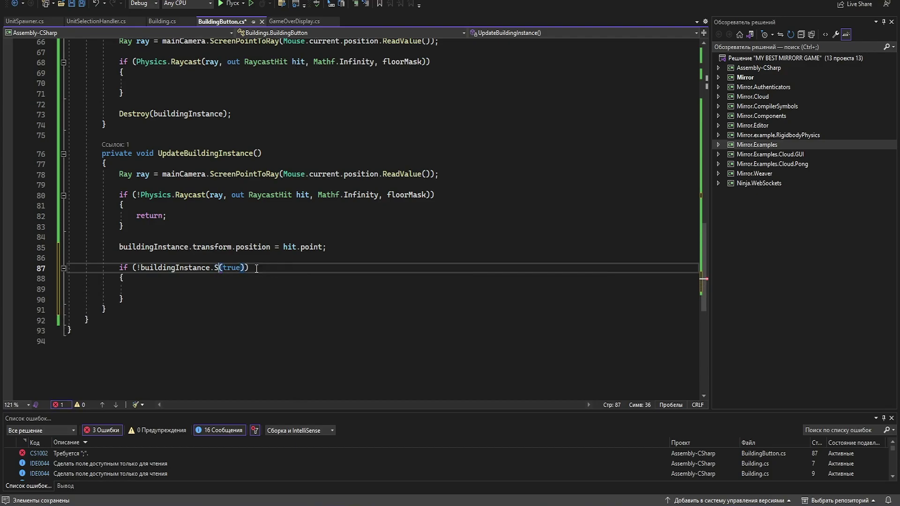
pyautogui.write('et')
pyautogui.press('Tab')
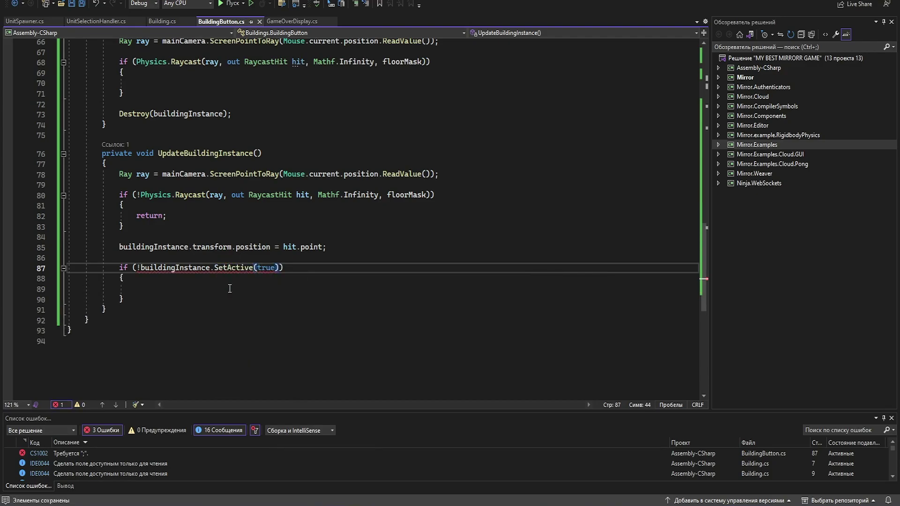
pyautogui.click(230, 289)
pyautogui.hotkey('ctrl', 'z')
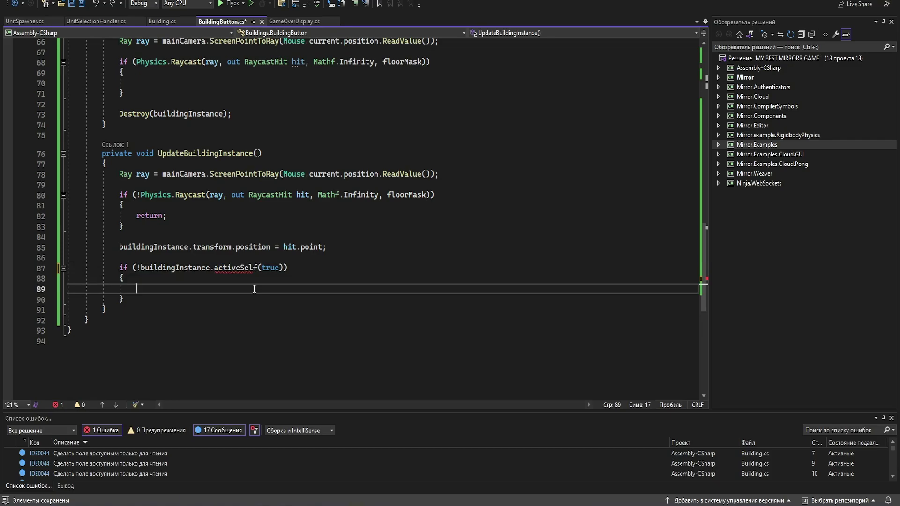
pyautogui.write('bui')
pyautogui.press('Down')
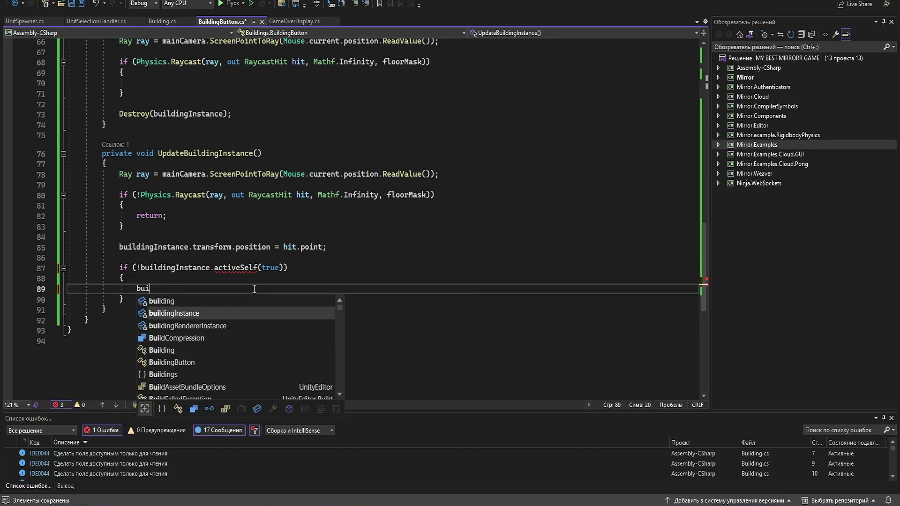
pyautogui.press('Tab')
pyautogui.write('.')
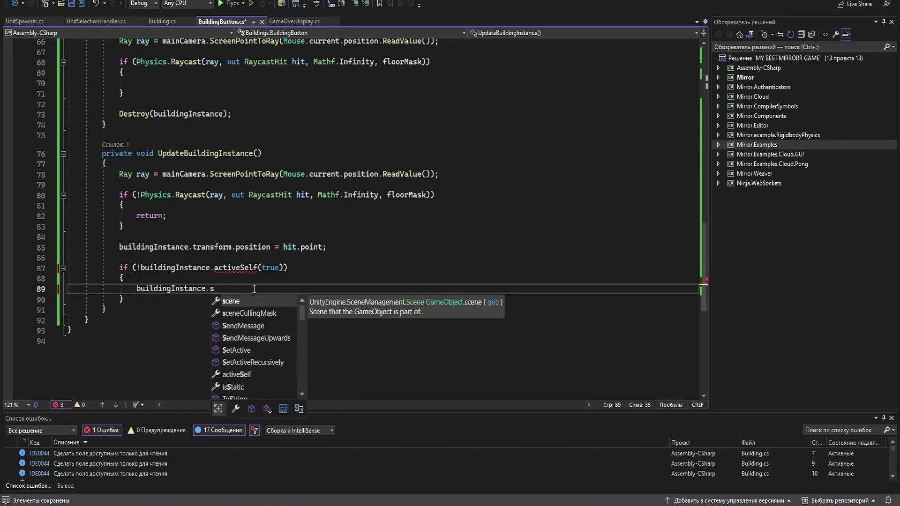
pyautogui.write('se')
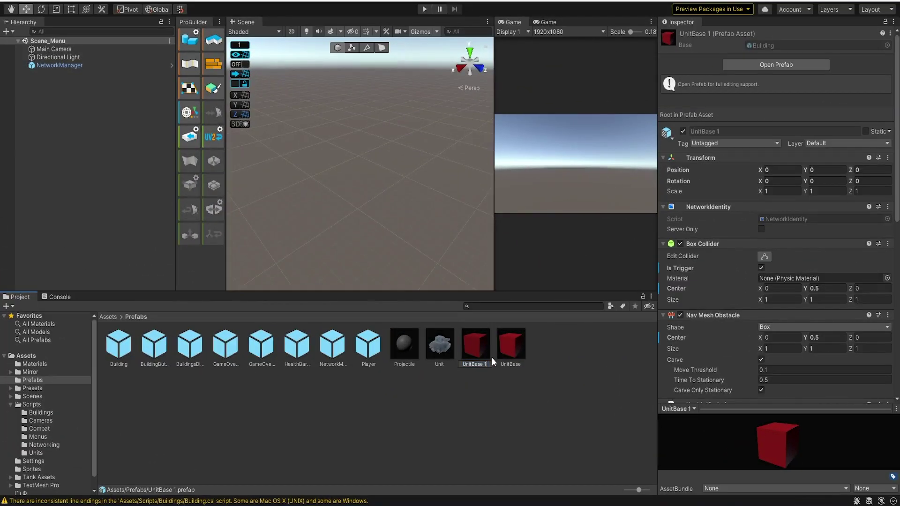
pyautogui.write('Unit')
# Step: Rename 'UnitBase 1' to UnitSpawner and remove its Unit Base (Script) component via Remove Component
pyautogui.press('Return')
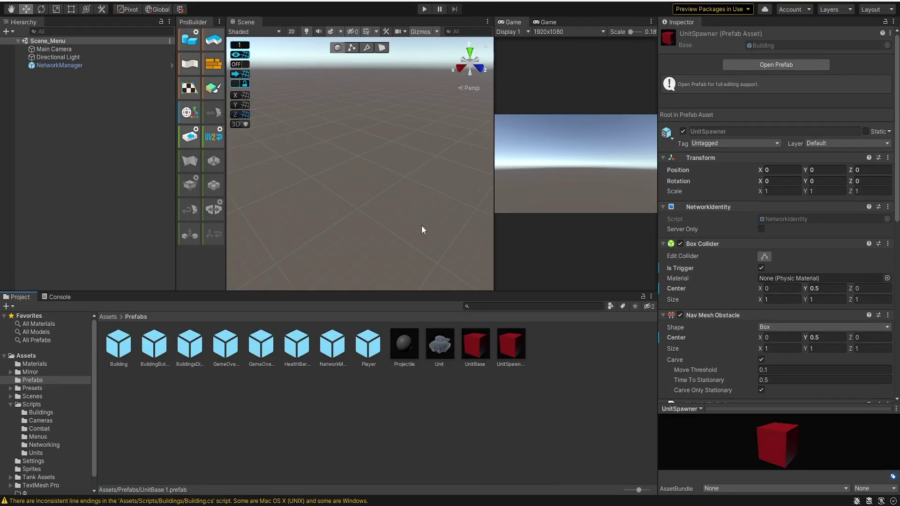
pyautogui.scroll(-10, 753, 332)
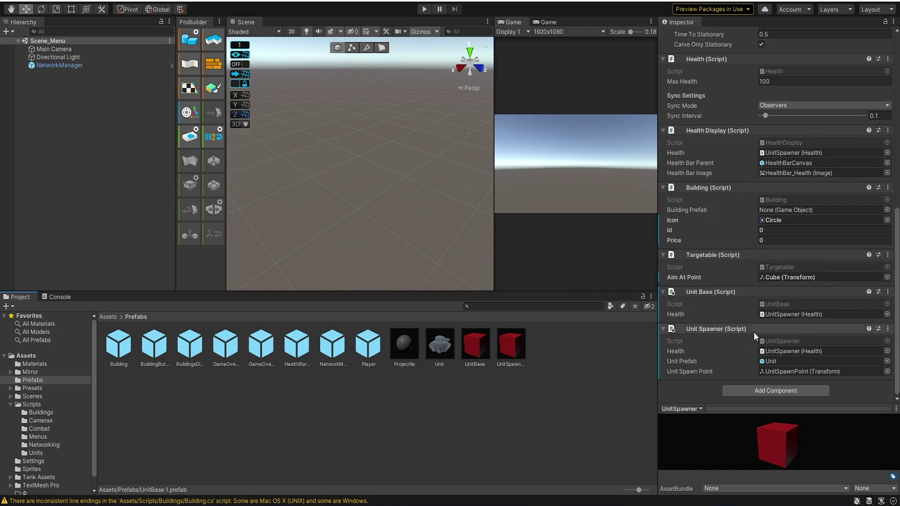
pyautogui.click(888, 292)
pyautogui.click(815, 327)
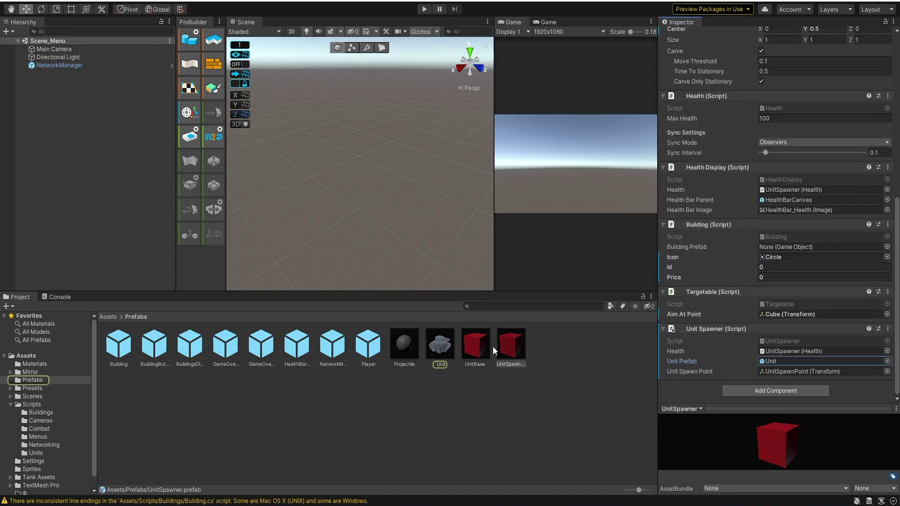